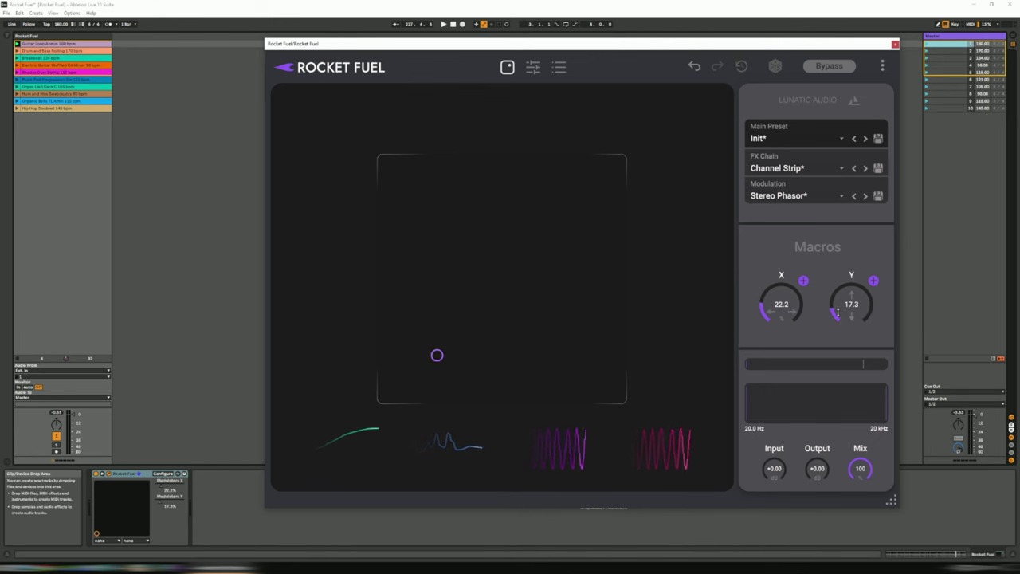
- Set the XY pad to about X 56.6 and Y 52.3, and look through the effects chain and LFO 1
{"action": "left_click_drag", "start_coordinate": [438, 354], "coordinate": [517, 273]}
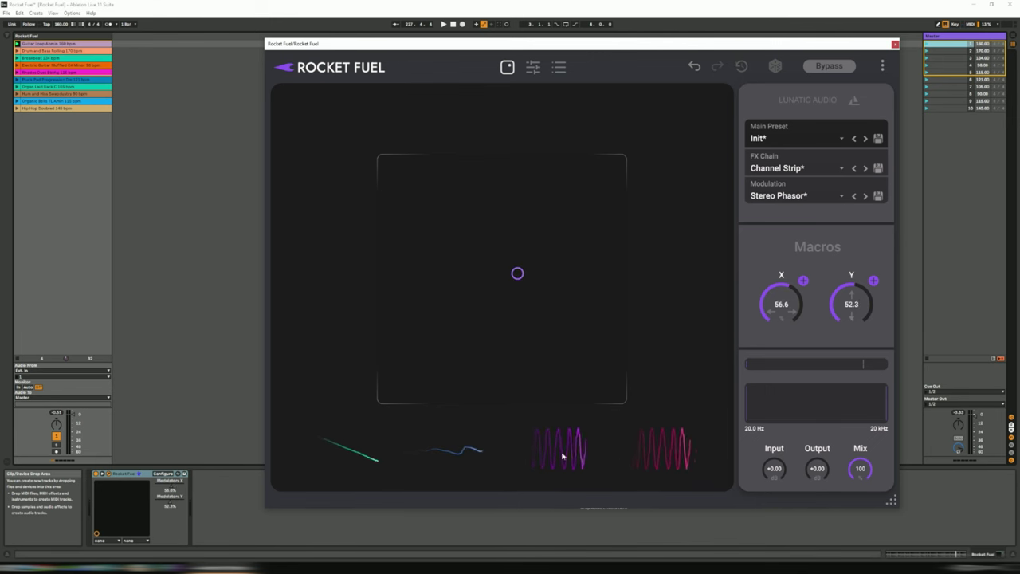
{"action": "left_click", "coordinate": [532, 68]}
{"action": "scroll", "coordinate": [422, 277], "scroll_direction": "left", "scroll_amount": 5}
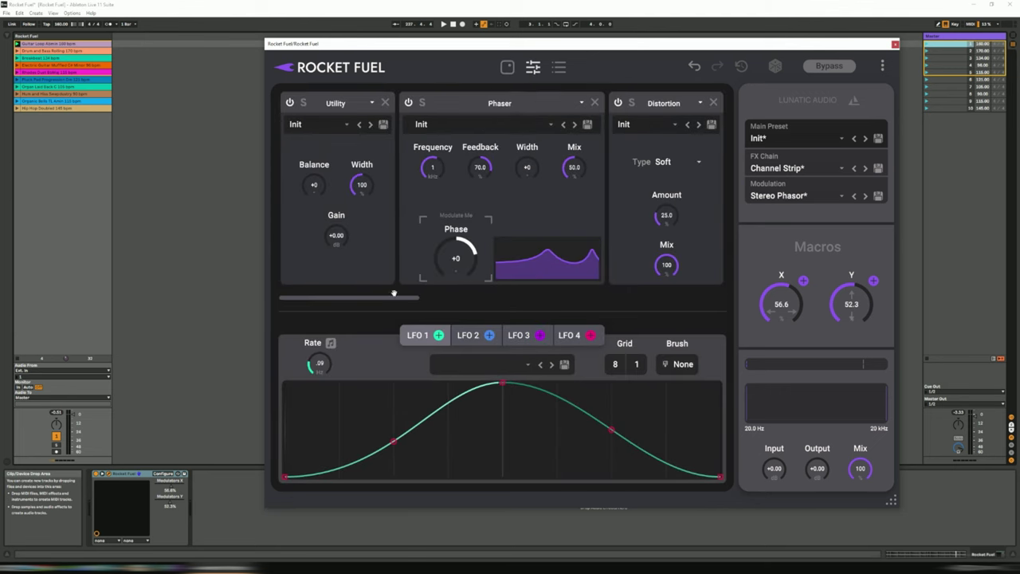
{"action": "scroll", "coordinate": [387, 299], "scroll_direction": "right", "scroll_amount": 5}
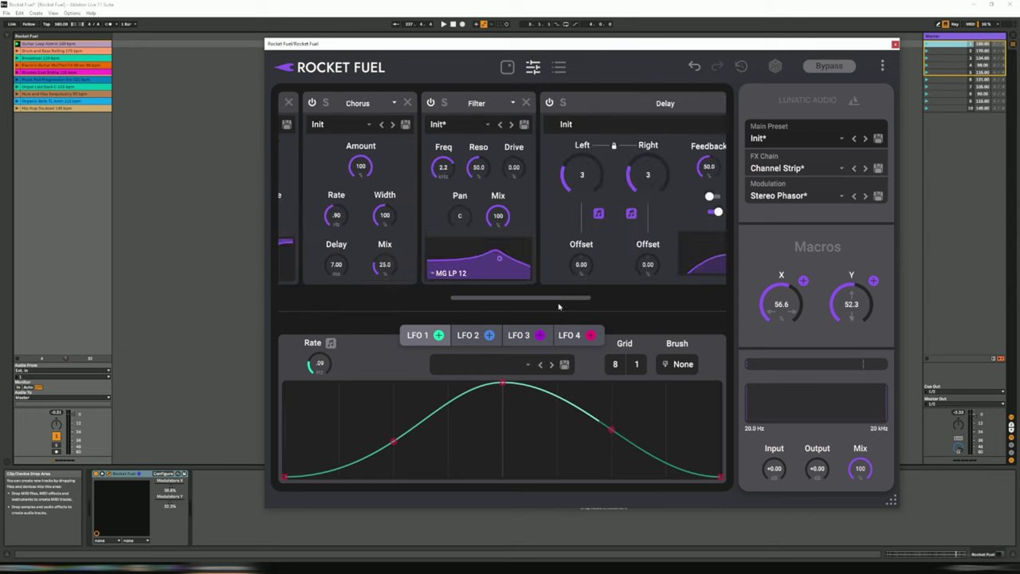
{"action": "scroll", "coordinate": [373, 303], "scroll_direction": "left", "scroll_amount": 5}
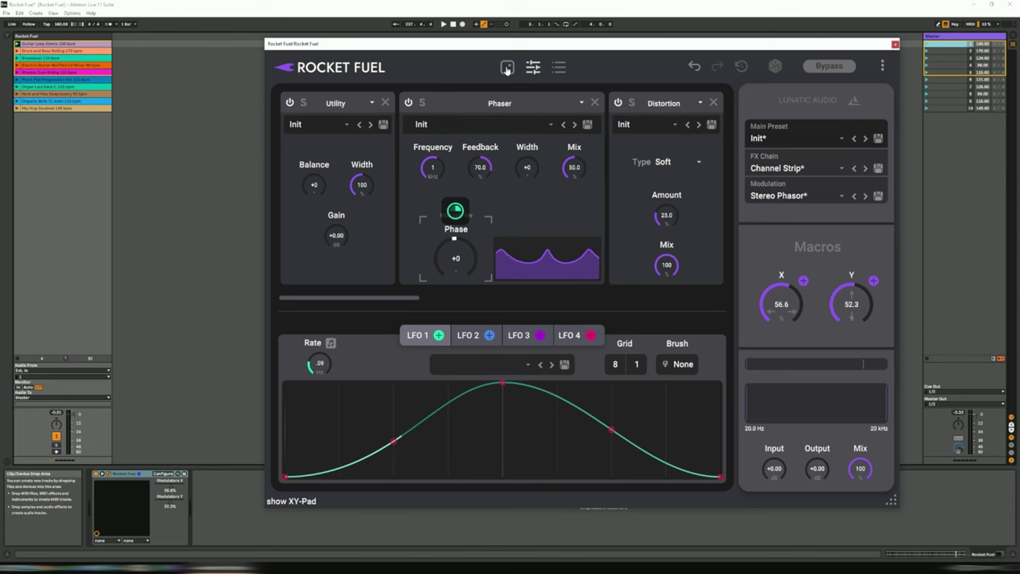
{"action": "left_click", "coordinate": [507, 69]}
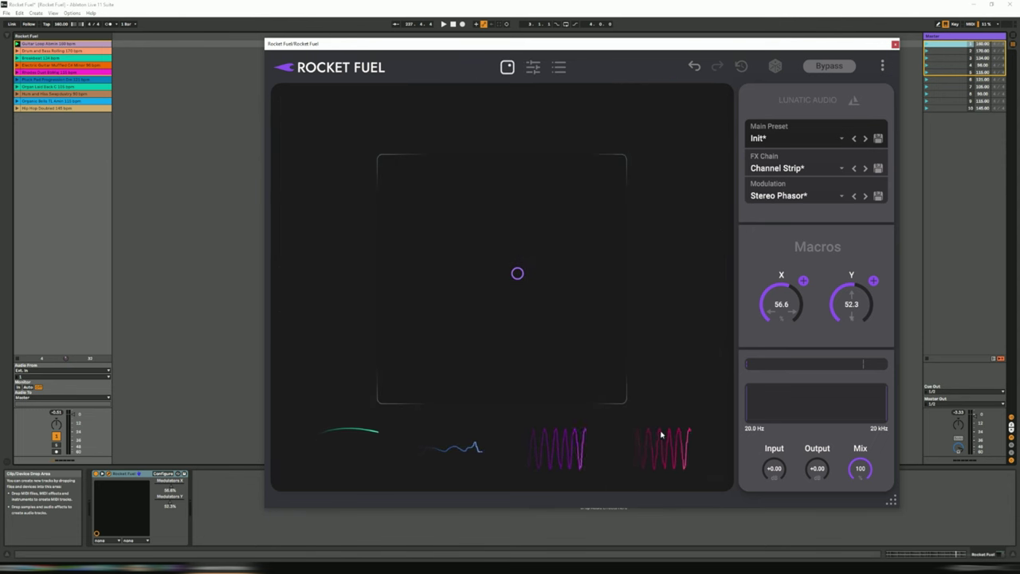
{"action": "left_click", "coordinate": [534, 71]}
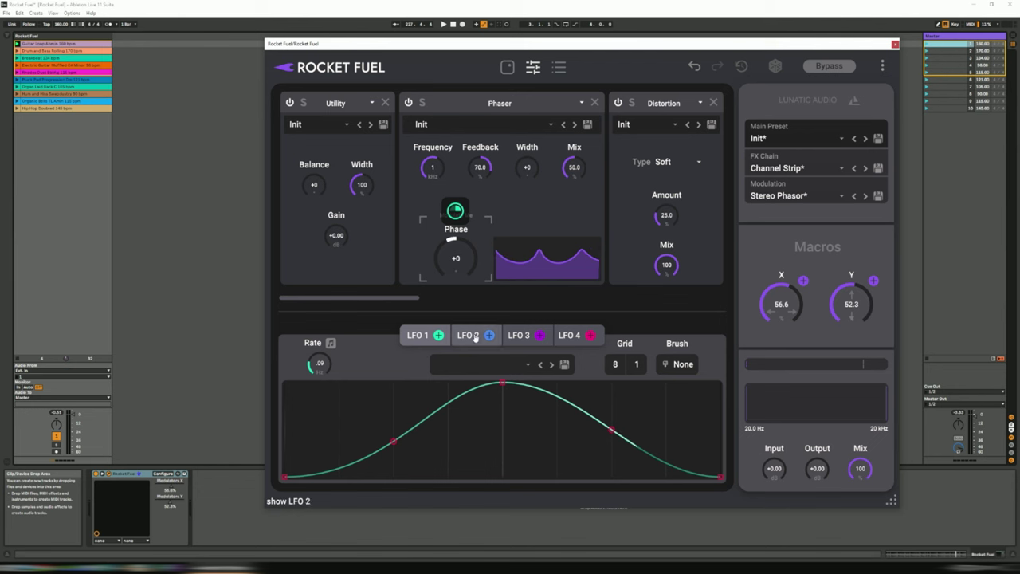
{"action": "left_click", "coordinate": [417, 334]}
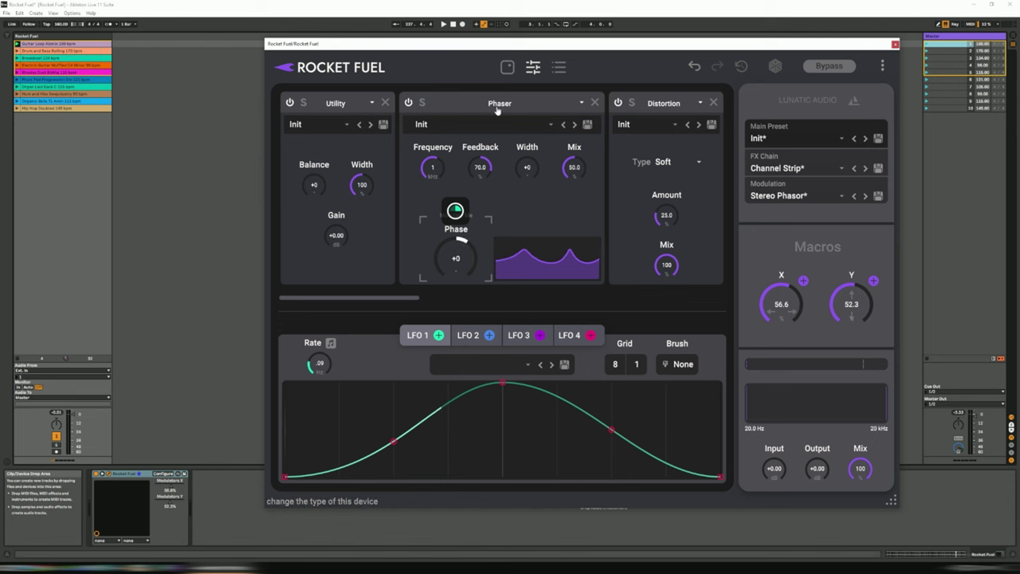
- Add a Filter device and a Utility device to the end of the effects chain
{"action": "scroll", "coordinate": [571, 117], "scroll_direction": "right", "scroll_amount": 3}
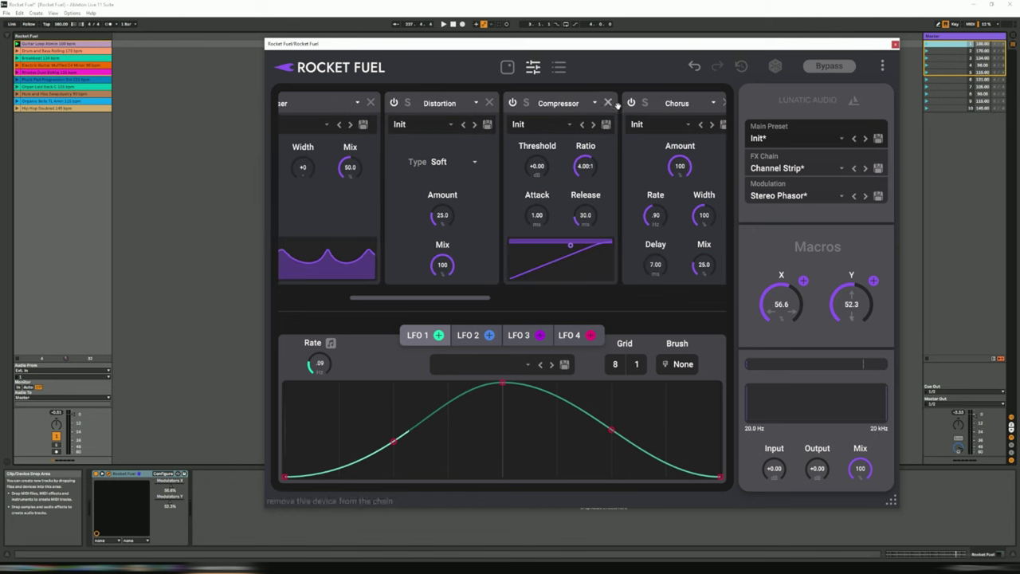
{"action": "left_click_drag", "start_coordinate": [457, 298], "coordinate": [701, 300]}
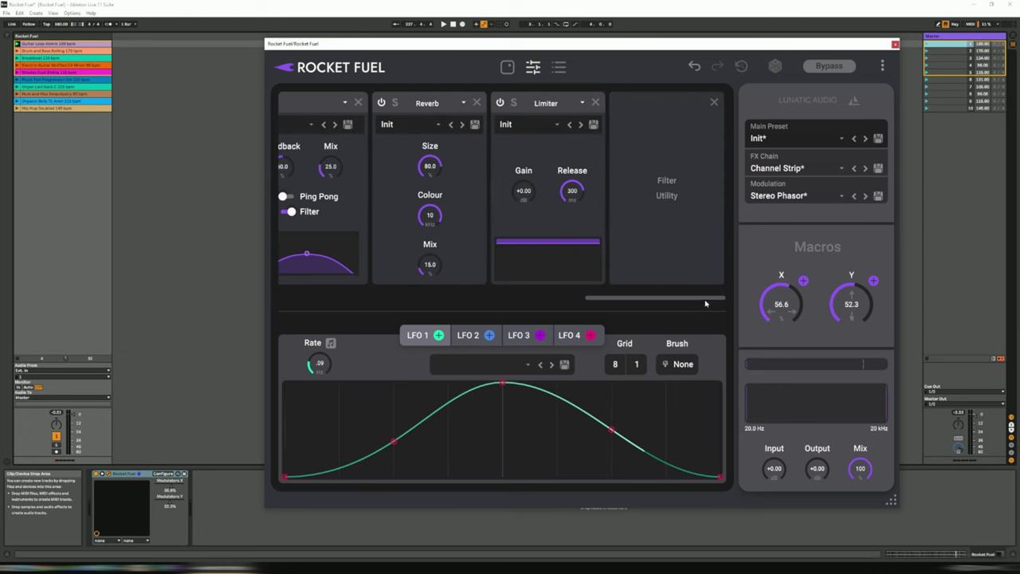
{"action": "left_click", "coordinate": [666, 180]}
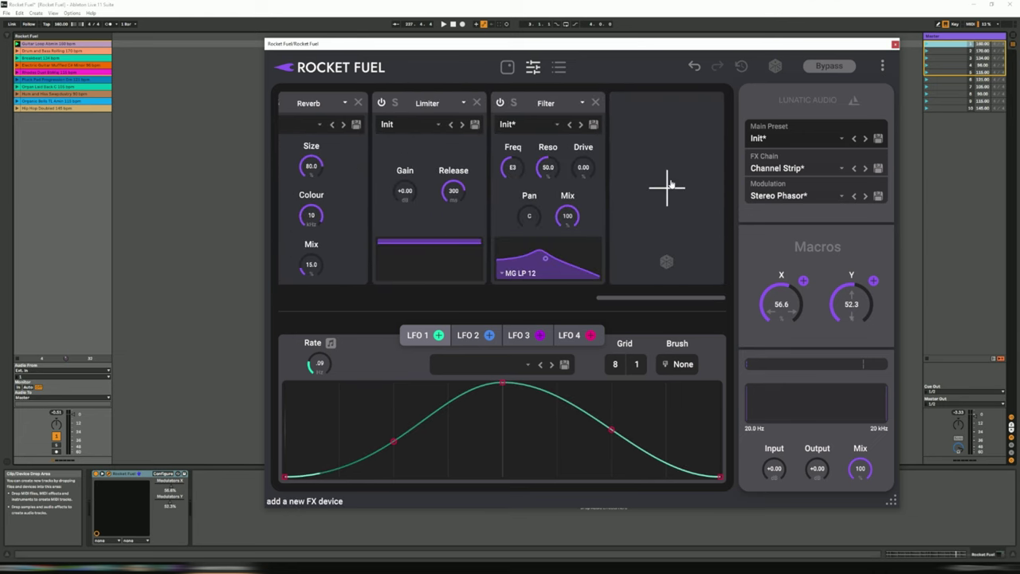
{"action": "left_click", "coordinate": [667, 188]}
{"action": "left_click", "coordinate": [667, 186]}
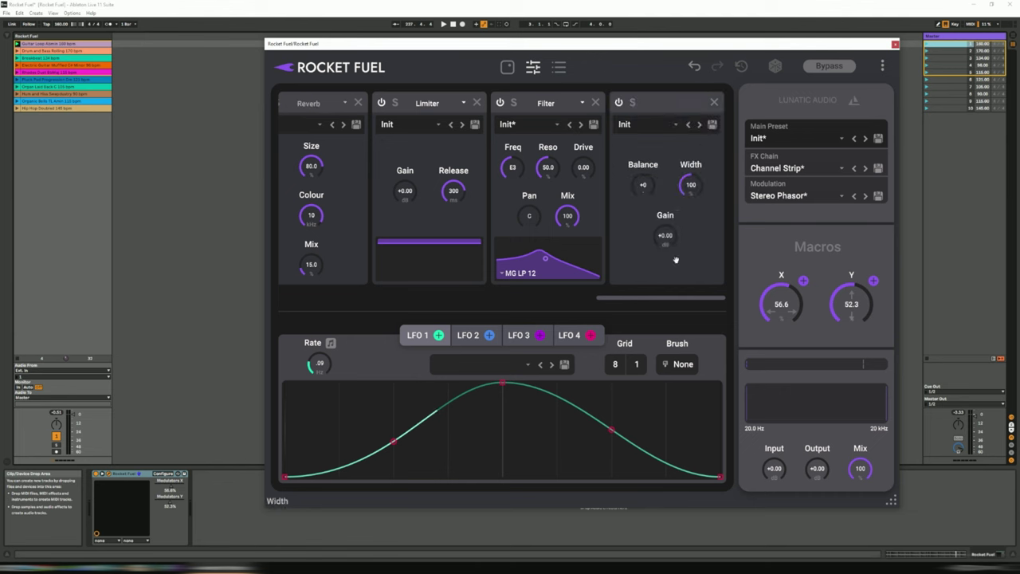
- Load the Light Spread preset from the Moving category on the first Utility device in the chain
{"action": "left_click_drag", "start_coordinate": [672, 298], "coordinate": [355, 302]}
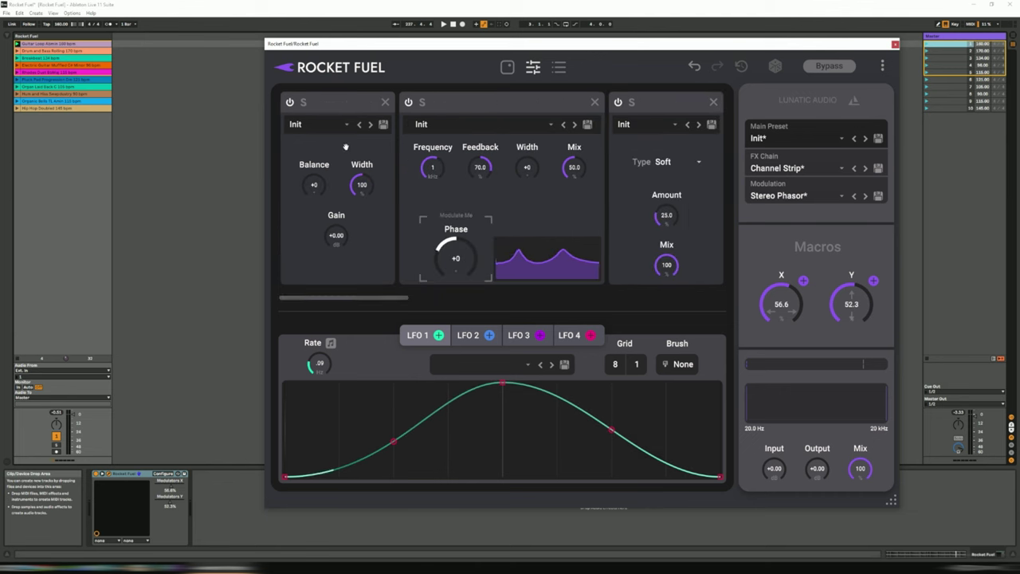
{"action": "left_click", "coordinate": [328, 127]}
{"action": "mouse_move", "coordinate": [326, 156]}
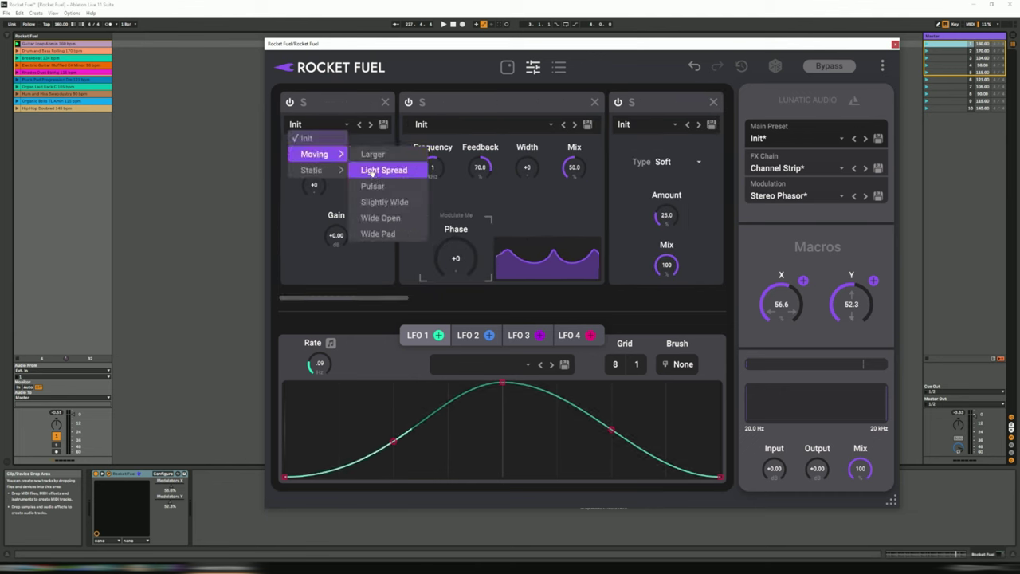
{"action": "left_click", "coordinate": [372, 172]}
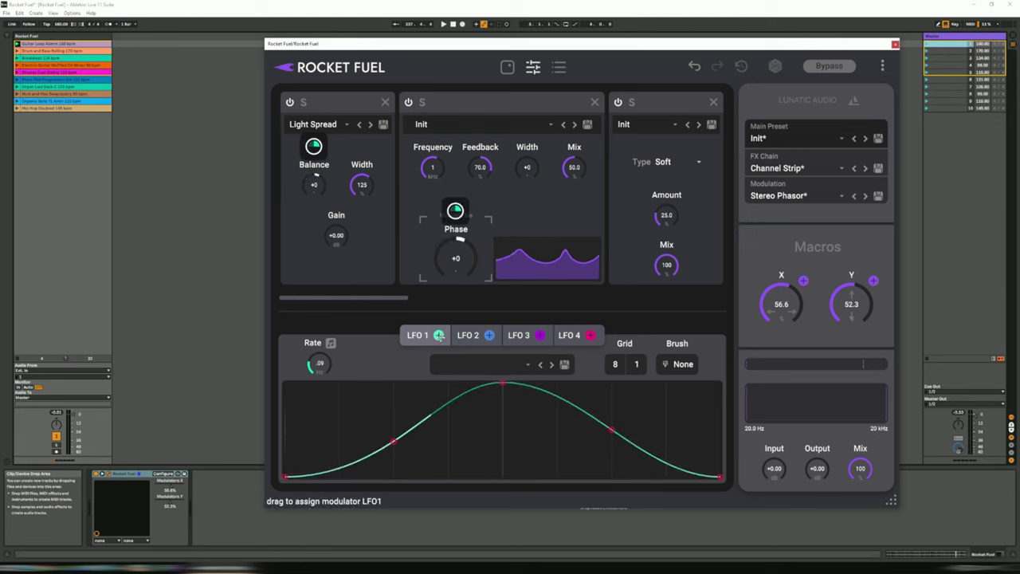
- Assign LFO 1 to the Phaser's Phase, LFO 2 to its Width and LFO 3 to its Mix, and check the modulation matrix
{"action": "left_click_drag", "start_coordinate": [439, 335], "coordinate": [460, 278]}
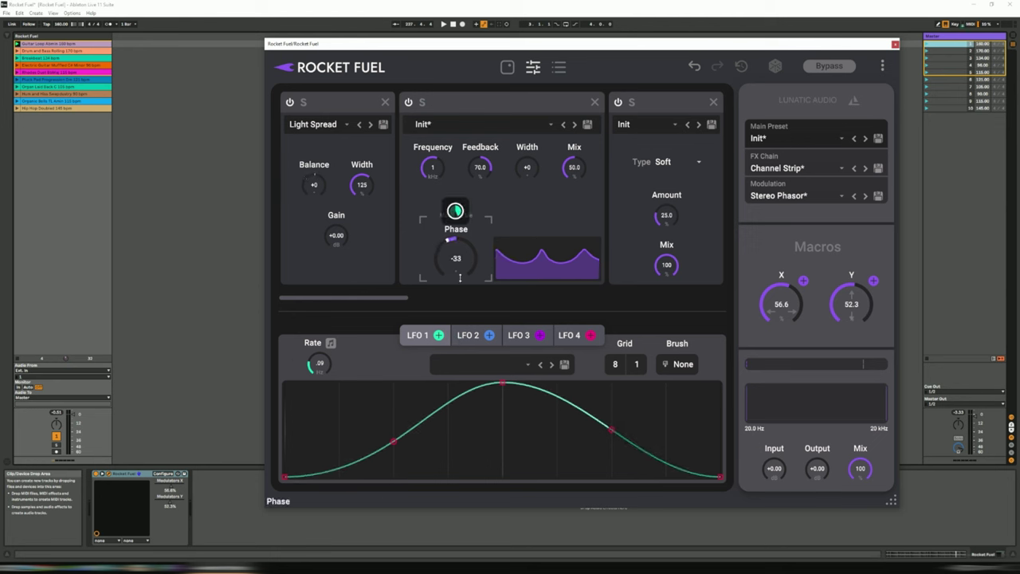
{"action": "left_click", "coordinate": [471, 335]}
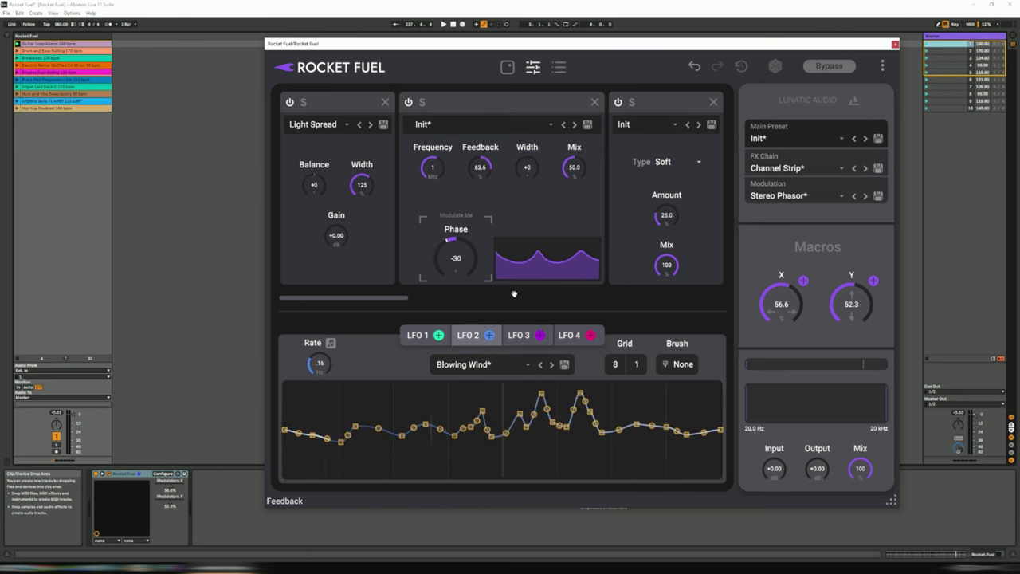
{"action": "left_click_drag", "start_coordinate": [488, 334], "coordinate": [526, 164]}
{"action": "left_click_drag", "start_coordinate": [541, 335], "coordinate": [576, 162]}
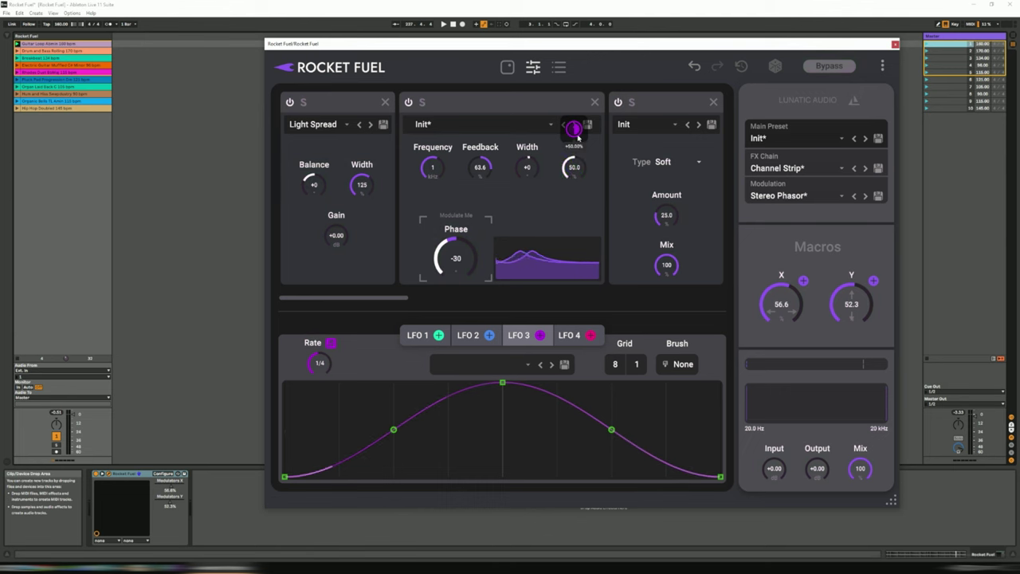
{"action": "left_click", "coordinate": [559, 68]}
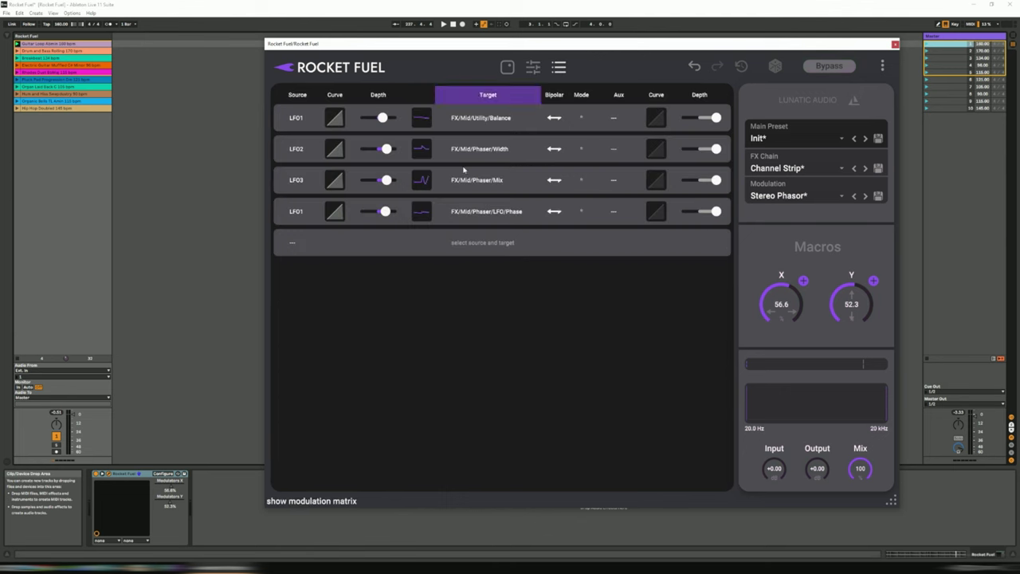
{"action": "left_click", "coordinate": [534, 214]}
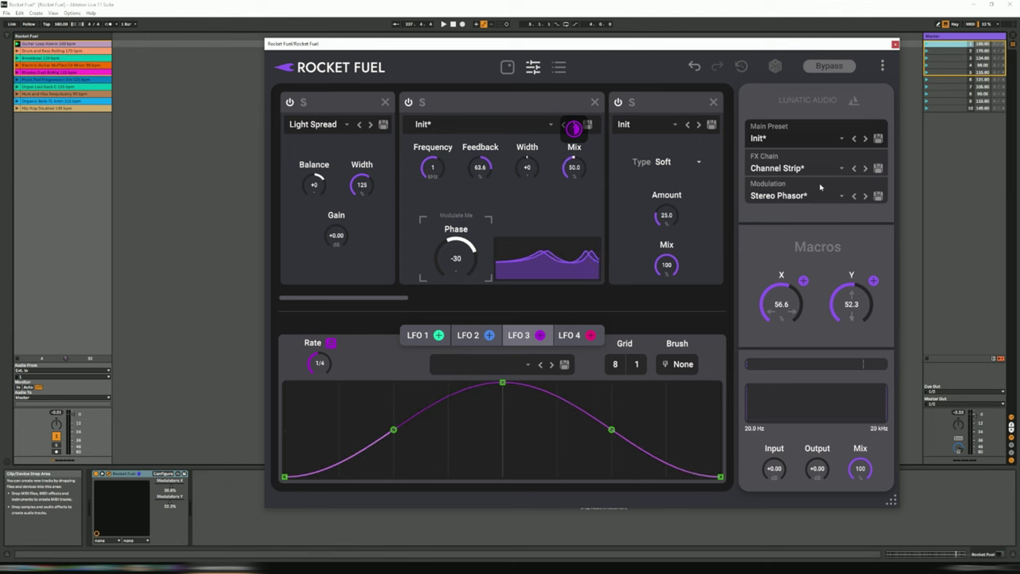
- Load the Ambient Dimension main preset with the Just Breath FX chain and the Float and Square modulation preset
{"action": "left_click", "coordinate": [865, 140]}
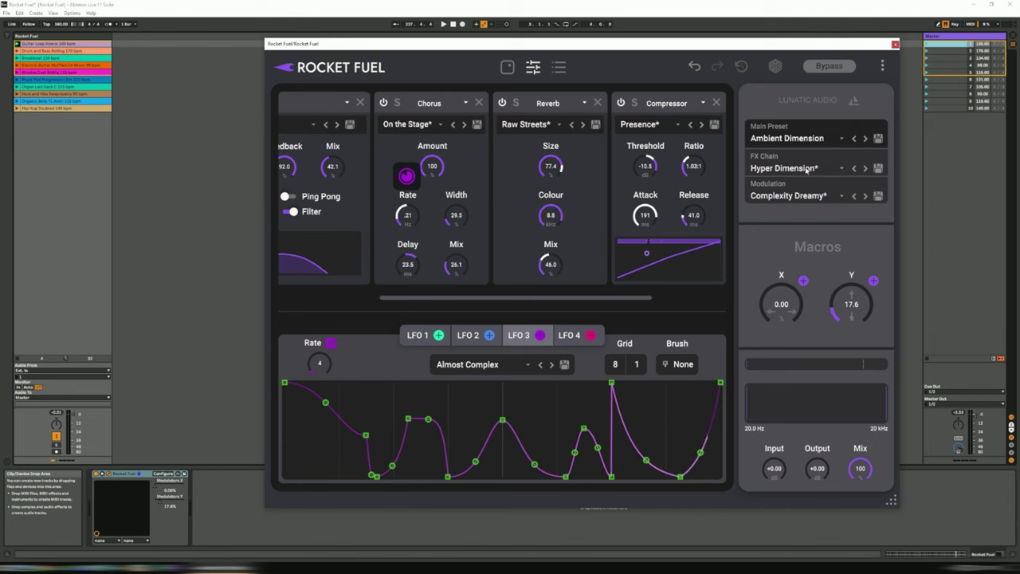
{"action": "left_click", "coordinate": [866, 169]}
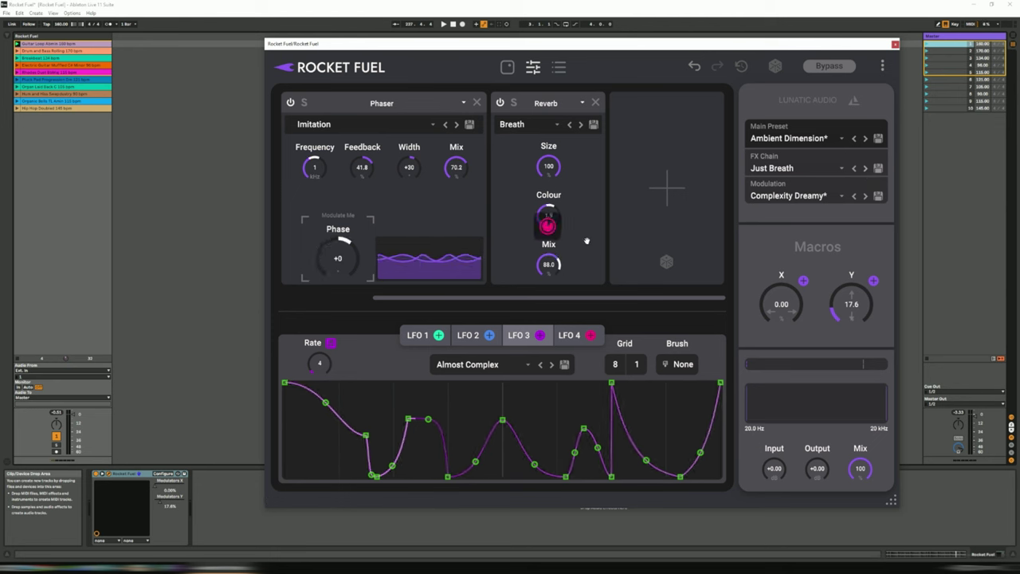
{"action": "left_click", "coordinate": [549, 223]}
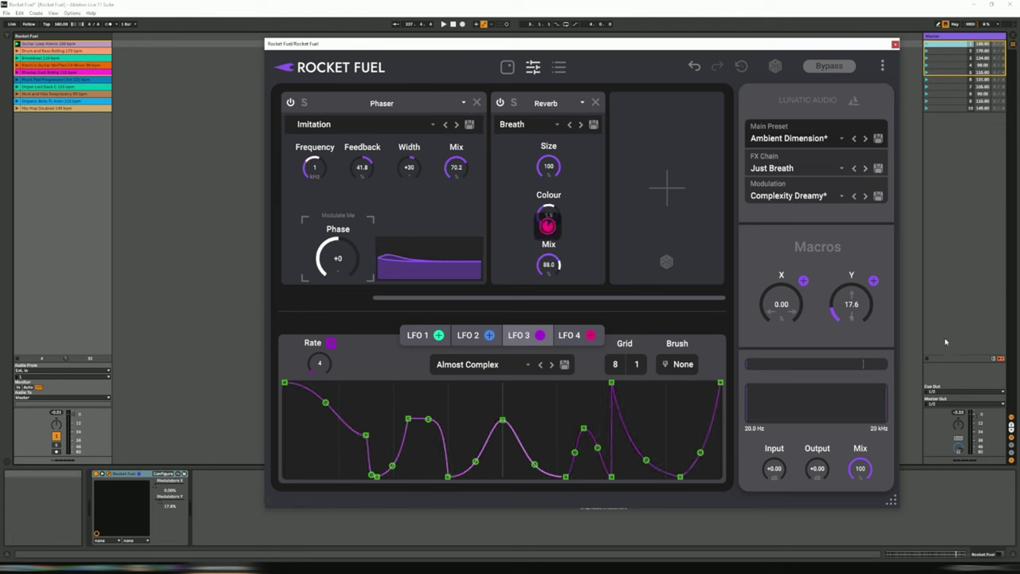
{"action": "left_click", "coordinate": [866, 196]}
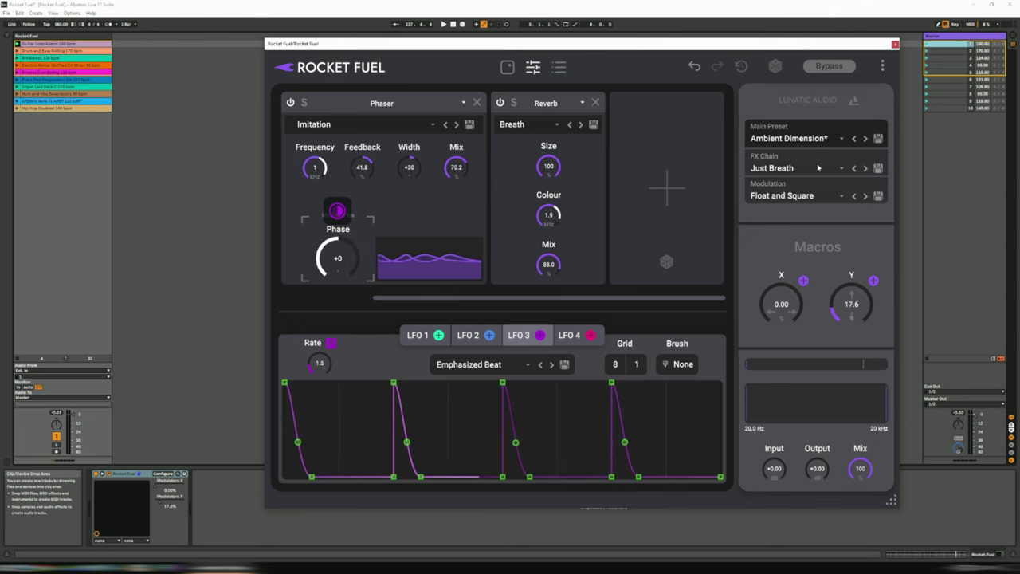
- Load the Ambient Long main preset and add five randomised FX devices to the end of its effects chain
{"action": "left_click", "coordinate": [865, 138]}
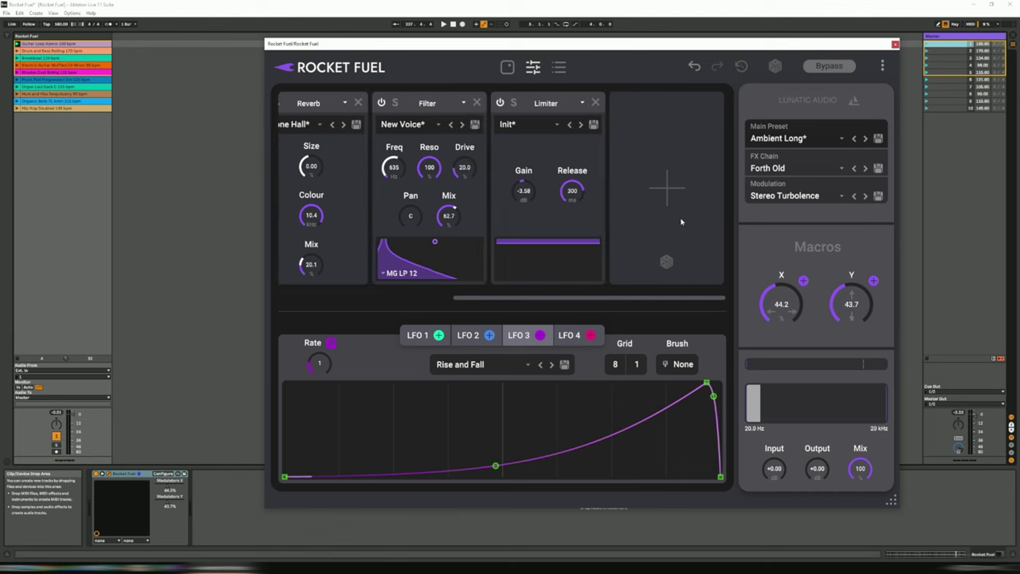
{"action": "left_click", "coordinate": [667, 263]}
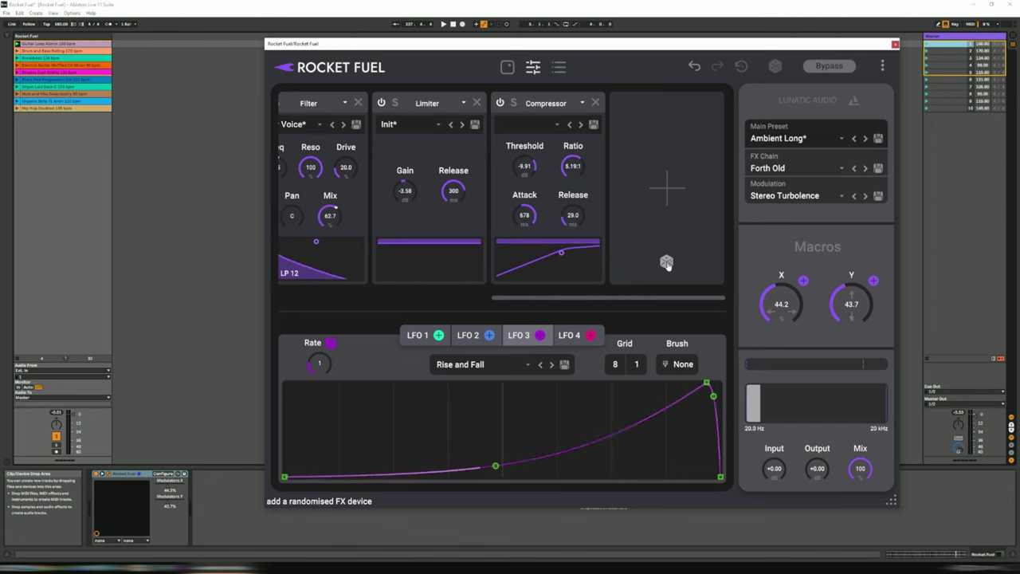
{"action": "left_click", "coordinate": [666, 263]}
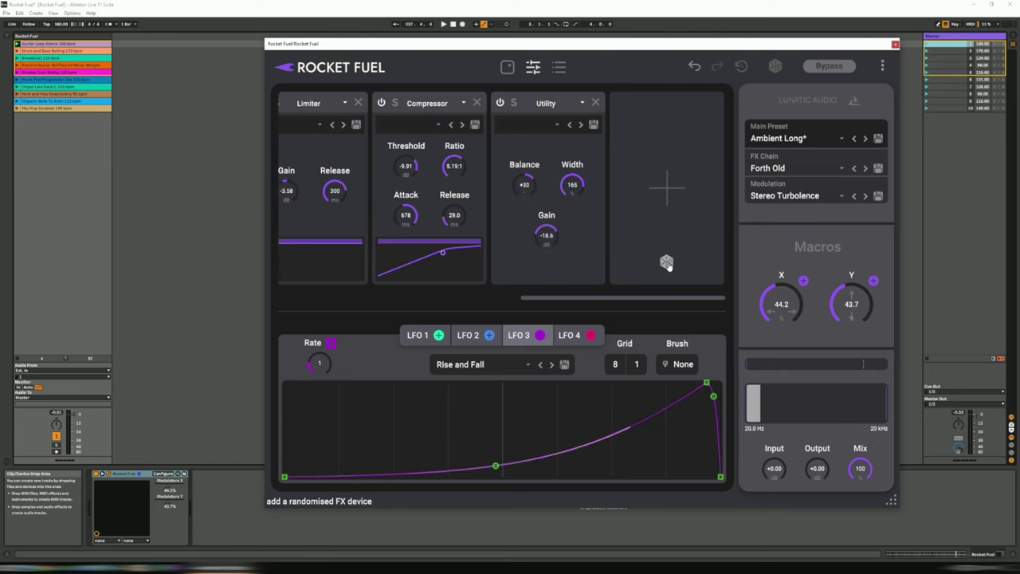
{"action": "left_click", "coordinate": [667, 263]}
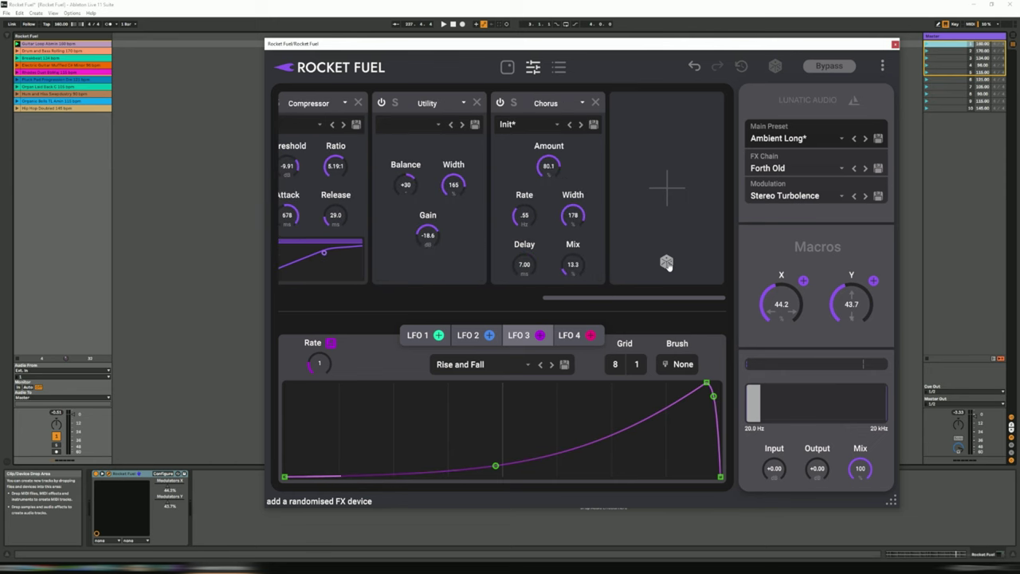
{"action": "left_click", "coordinate": [667, 262]}
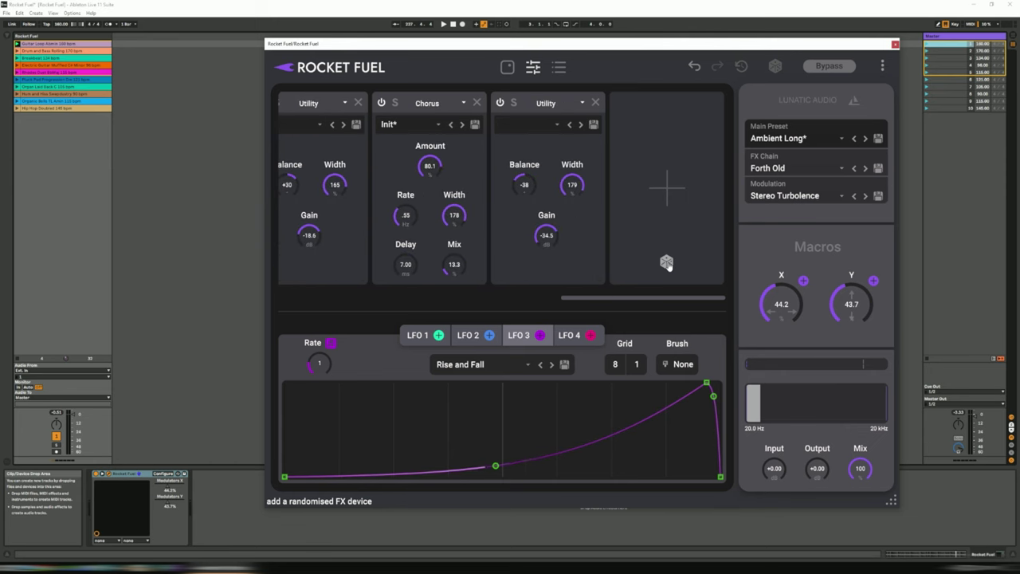
{"action": "left_click", "coordinate": [667, 263]}
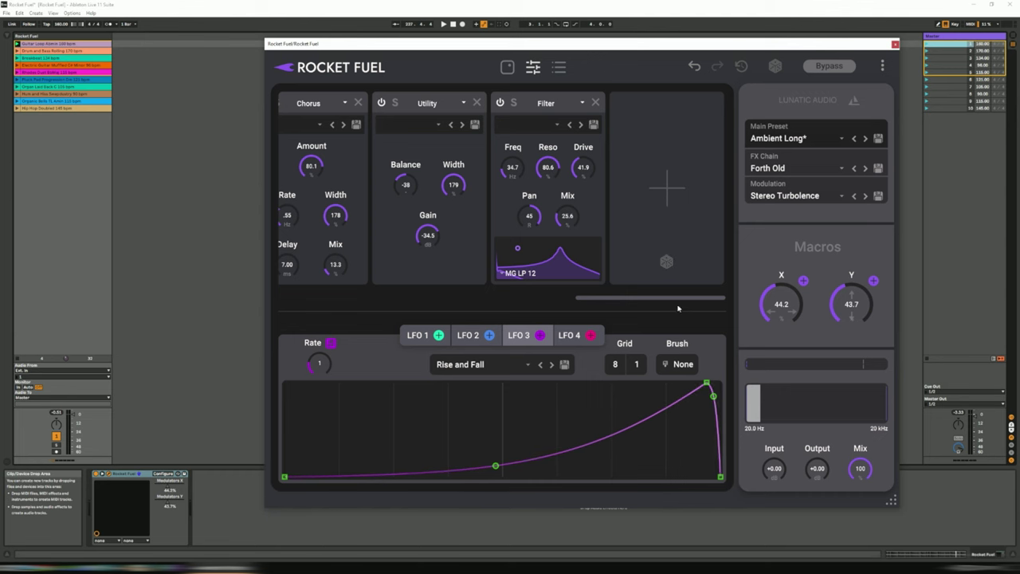
- Randomise the whole plugin setup twice, looking over the effects chain of the first result in between
{"action": "left_click", "coordinate": [775, 67]}
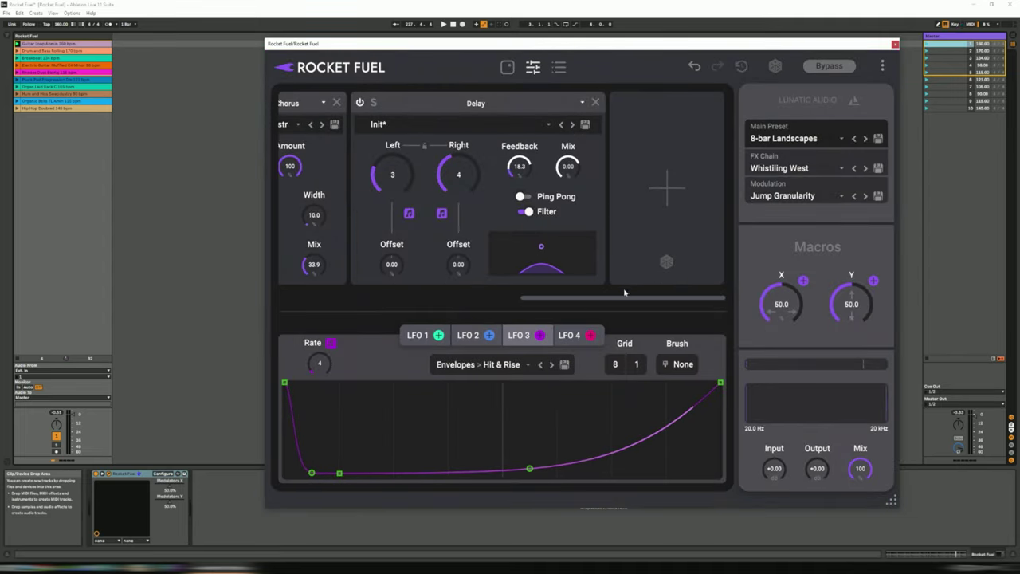
{"action": "left_click_drag", "start_coordinate": [624, 297], "coordinate": [382, 297]}
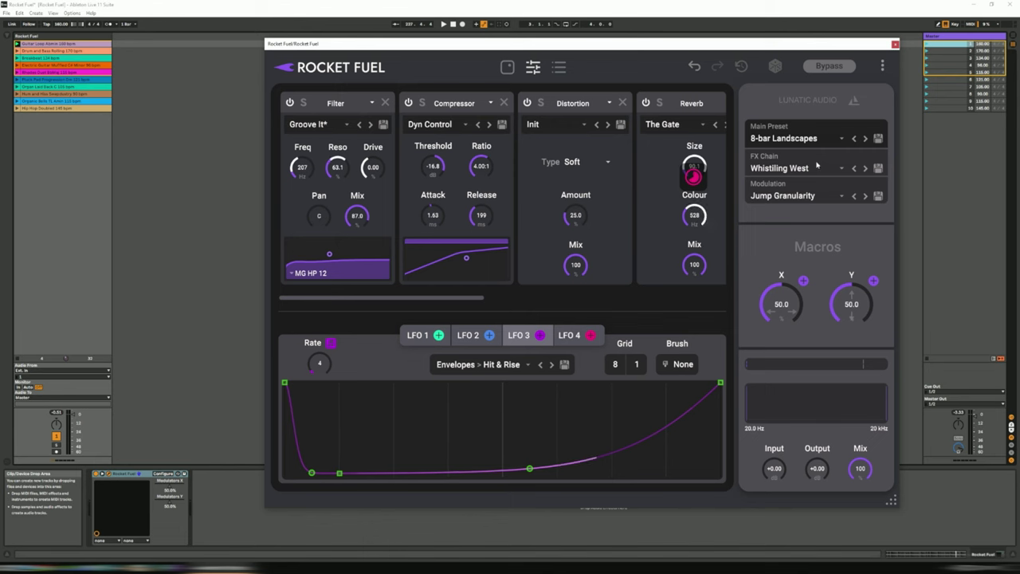
{"action": "left_click", "coordinate": [776, 67]}
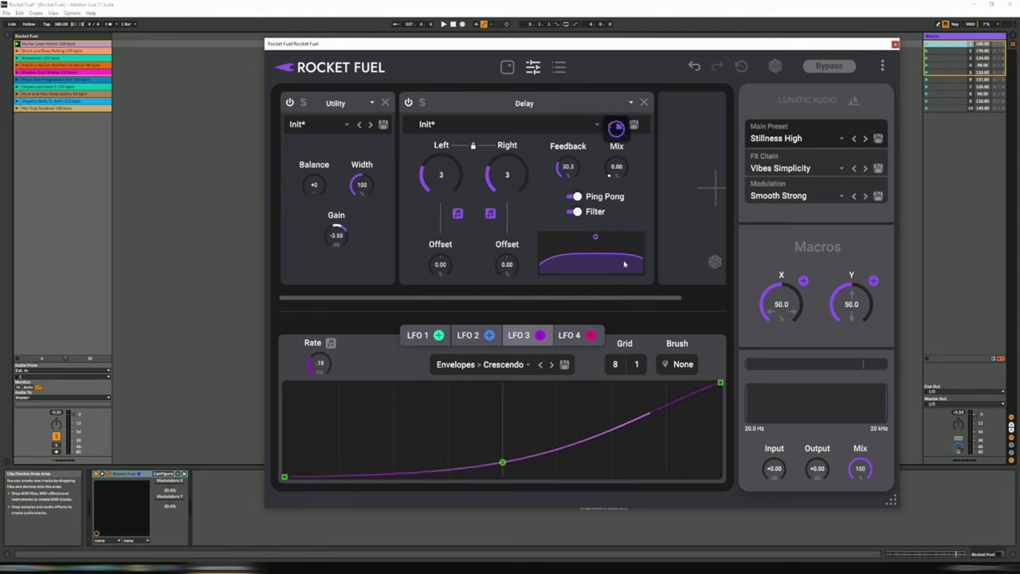
- Reload the Init main preset and briefly play the loop while looking through its effects chain
{"action": "left_click", "coordinate": [816, 136]}
{"action": "left_click", "coordinate": [780, 169]}
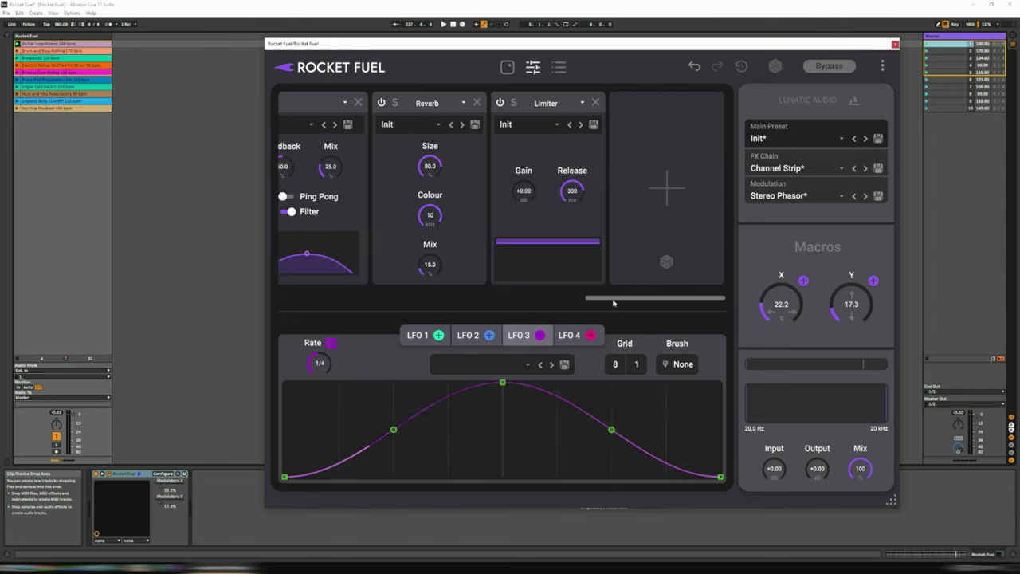
{"action": "scroll", "coordinate": [514, 294], "scroll_direction": "left", "scroll_amount": 5}
{"action": "key", "text": "space"}
{"action": "key", "text": "space"}
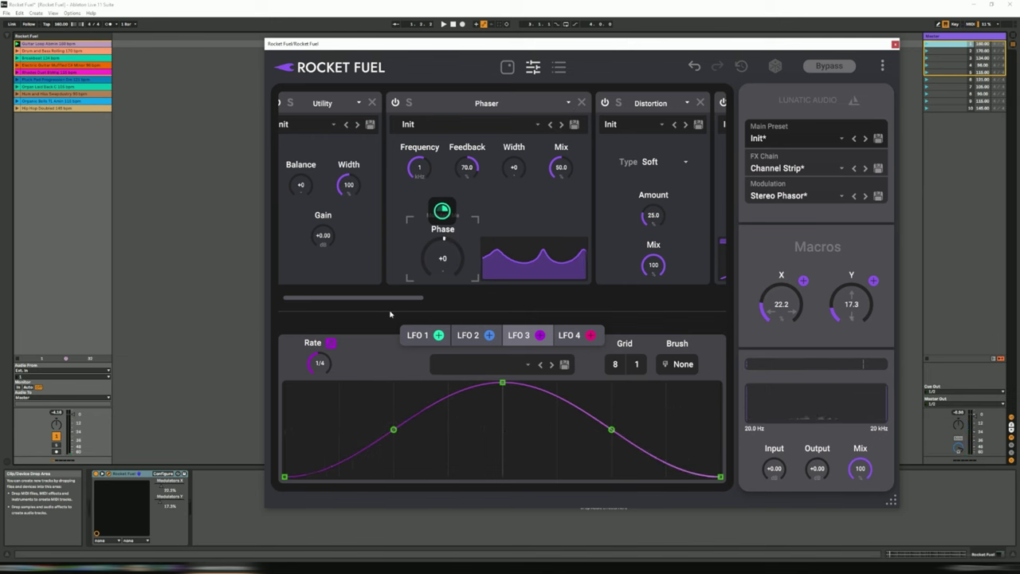
{"action": "scroll", "coordinate": [391, 296], "scroll_direction": "left", "scroll_amount": 1}
{"action": "scroll", "coordinate": [387, 106], "scroll_direction": "right", "scroll_amount": 6}
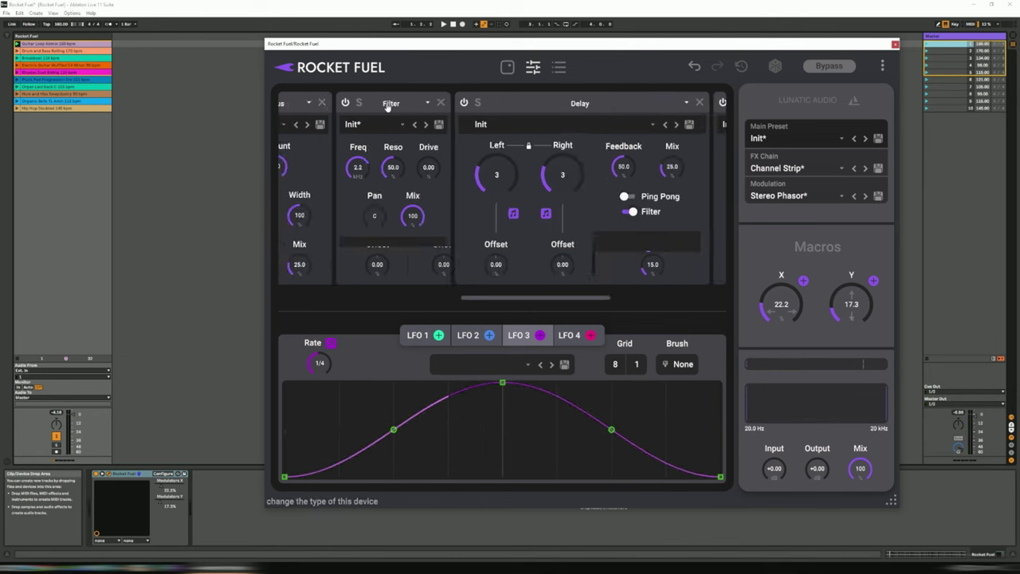
- Strip the effects chain down to the Filter and Delay by removing all the other devices
{"action": "scroll", "coordinate": [547, 305], "scroll_direction": "left", "scroll_amount": 6}
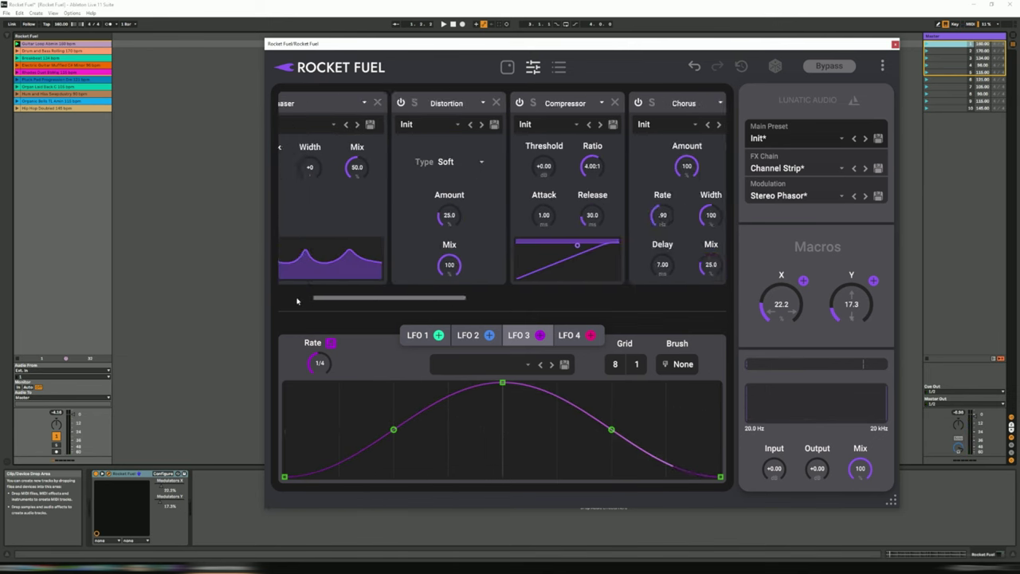
{"action": "scroll", "coordinate": [476, 106], "scroll_direction": "right", "scroll_amount": 2}
{"action": "scroll", "coordinate": [475, 106], "scroll_direction": "right", "scroll_amount": 4}
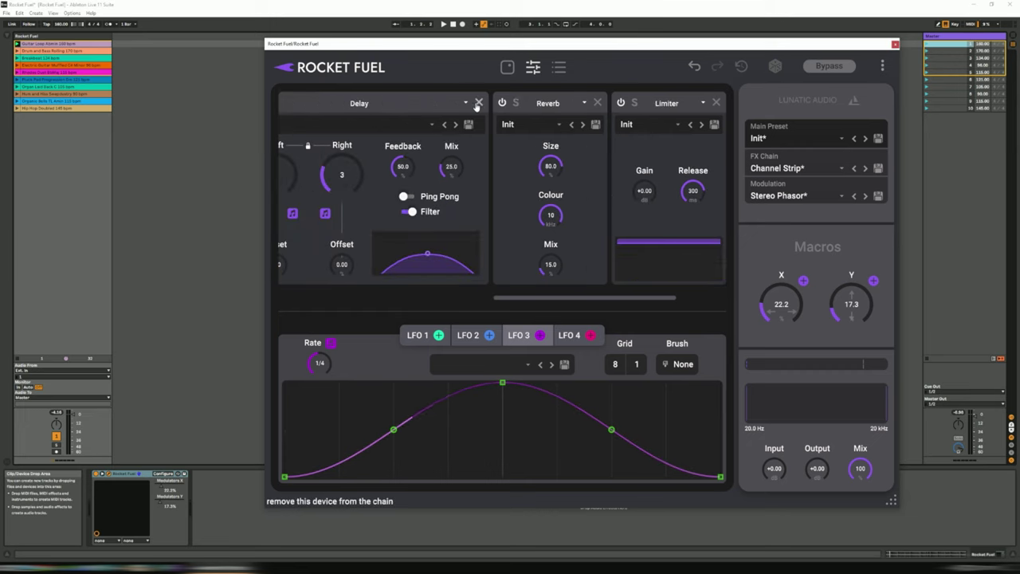
{"action": "left_click", "coordinate": [598, 103]}
{"action": "left_click", "coordinate": [598, 103]}
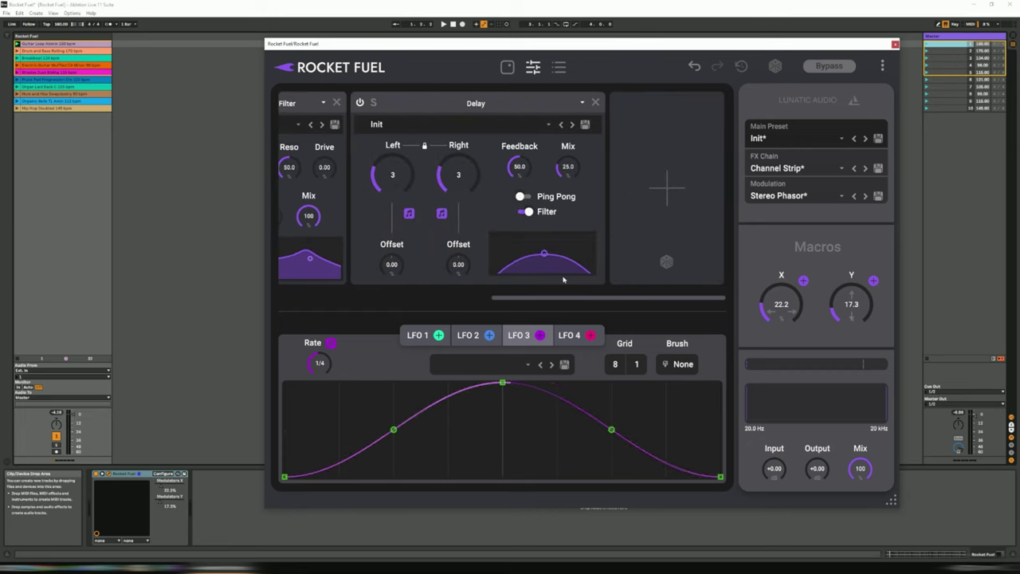
{"action": "scroll", "coordinate": [479, 106], "scroll_direction": "left", "scroll_amount": 3}
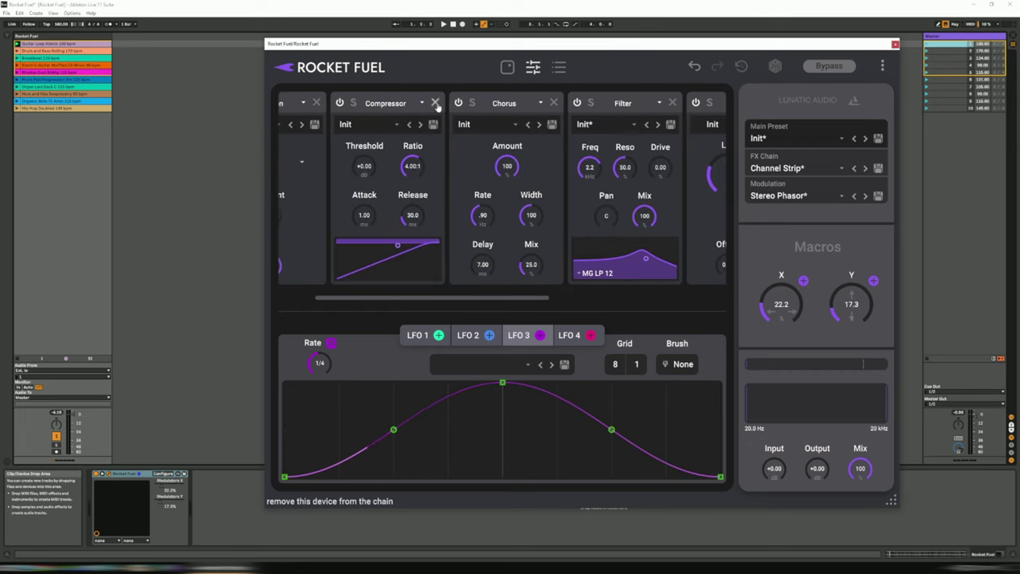
{"action": "left_click", "coordinate": [435, 103]}
{"action": "left_click", "coordinate": [435, 103]}
{"action": "scroll", "coordinate": [415, 296], "scroll_direction": "left", "scroll_amount": 2}
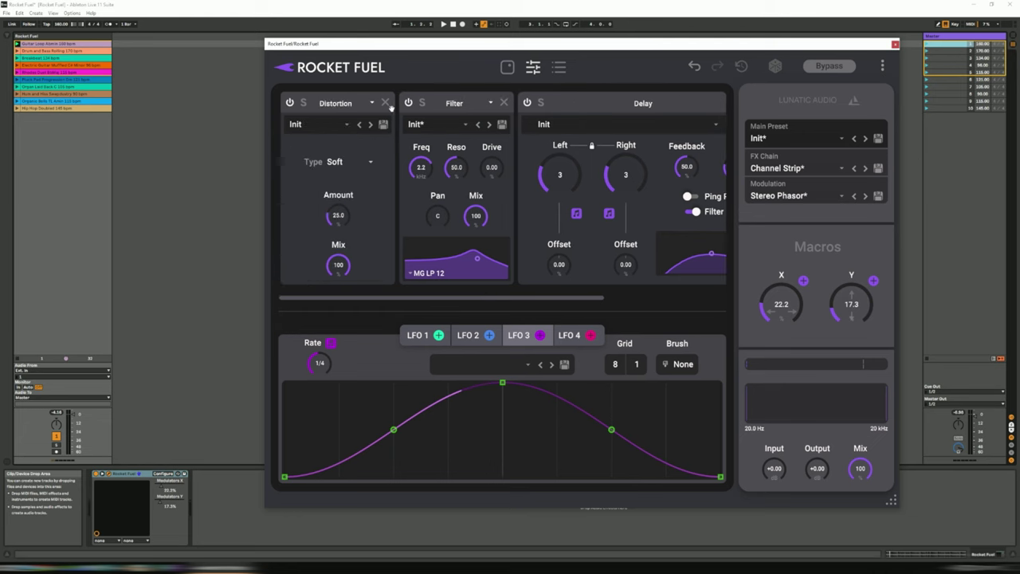
{"action": "left_click", "coordinate": [388, 103]}
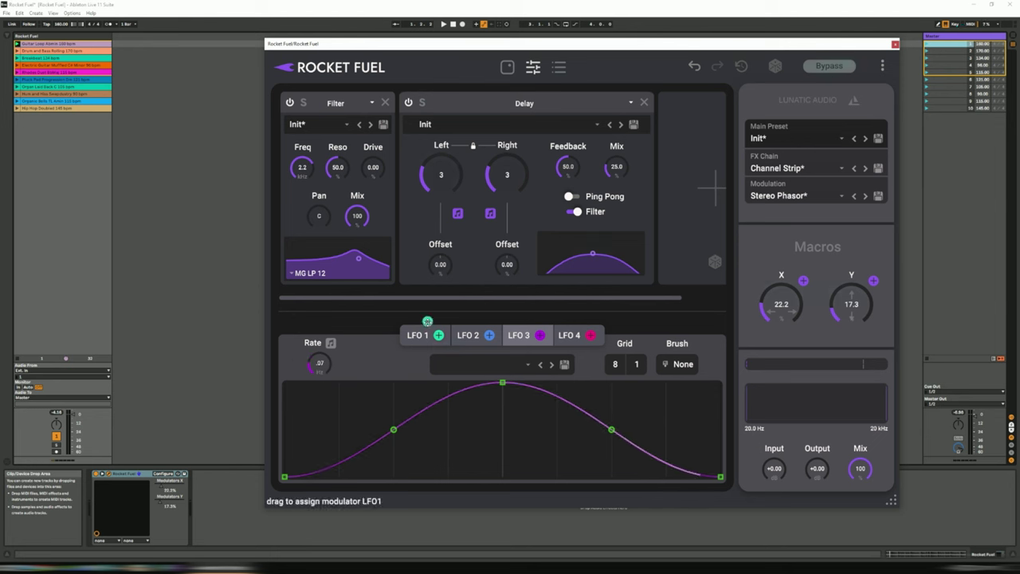
- Assign LFO 1 to the Filter frequency, set the base frequency to 32.6 Hz, and audition it with LFO 1 shown
{"action": "left_click_drag", "start_coordinate": [427, 322], "coordinate": [302, 128]}
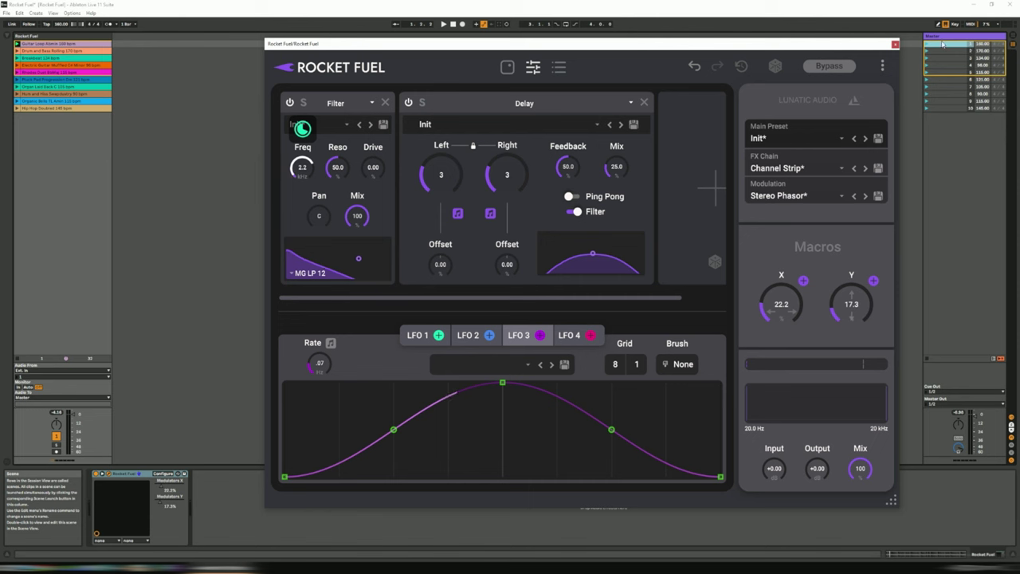
{"action": "left_click", "coordinate": [417, 336]}
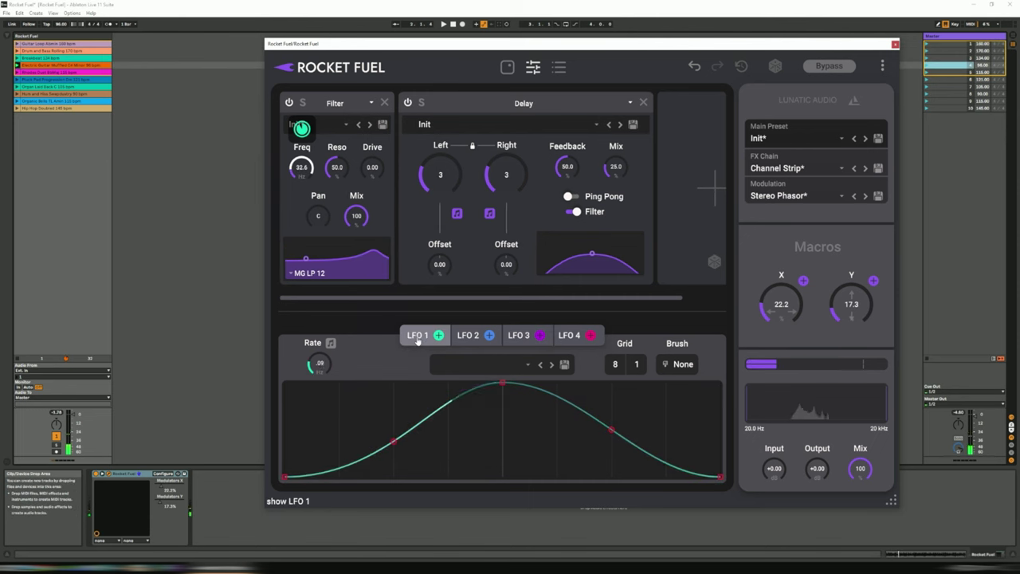
{"action": "key", "text": "space"}
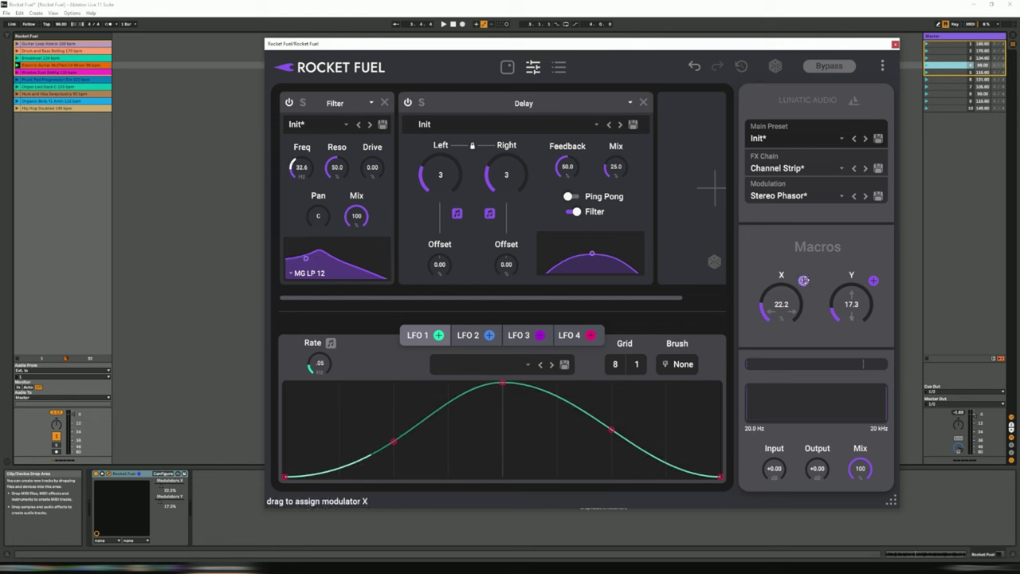
- Assign macro X to LFO 1's rate and try it on the XY pad during playback, ending at X 13.4, Y 11.3
{"action": "left_click_drag", "start_coordinate": [803, 280], "coordinate": [317, 364]}
{"action": "key", "text": "space"}
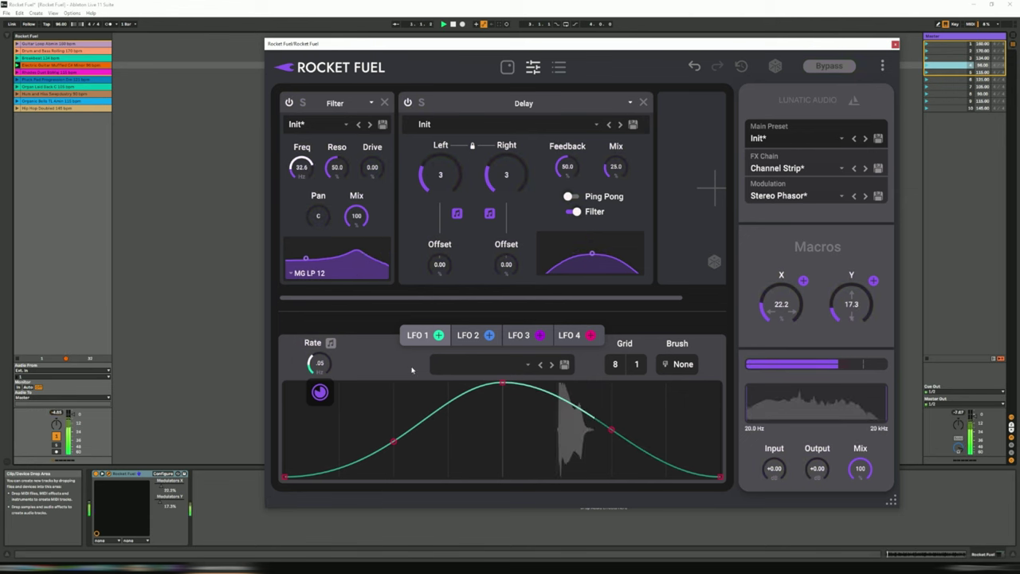
{"action": "left_click", "coordinate": [507, 66]}
{"action": "left_click_drag", "start_coordinate": [436, 355], "coordinate": [409, 366]}
{"action": "left_click", "coordinate": [533, 67]}
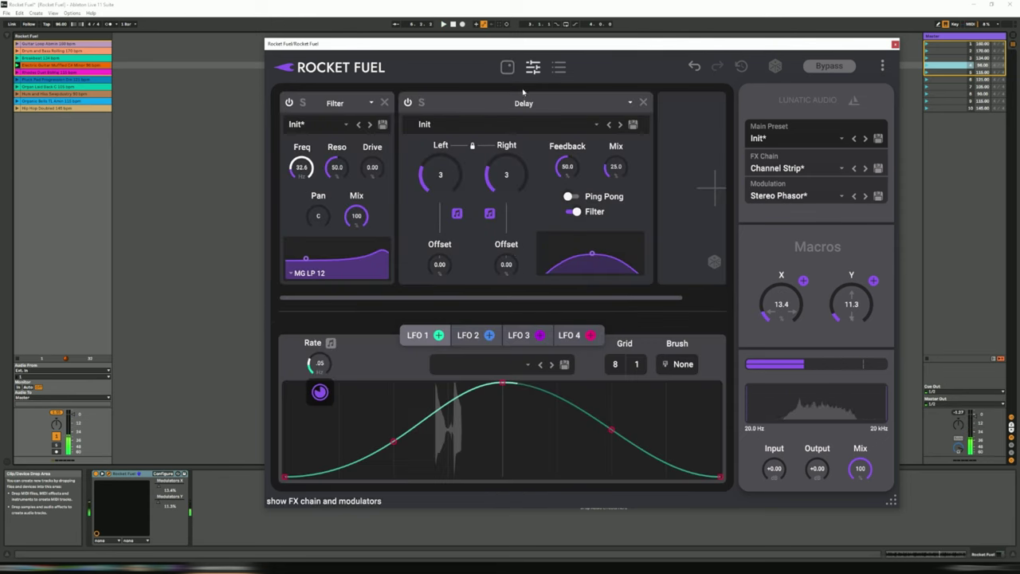
- Assign macro Y to the Delay mix, set to 0, and to the Filter resonance, with the Delay's Ping Pong turned on
{"action": "left_click", "coordinate": [469, 334]}
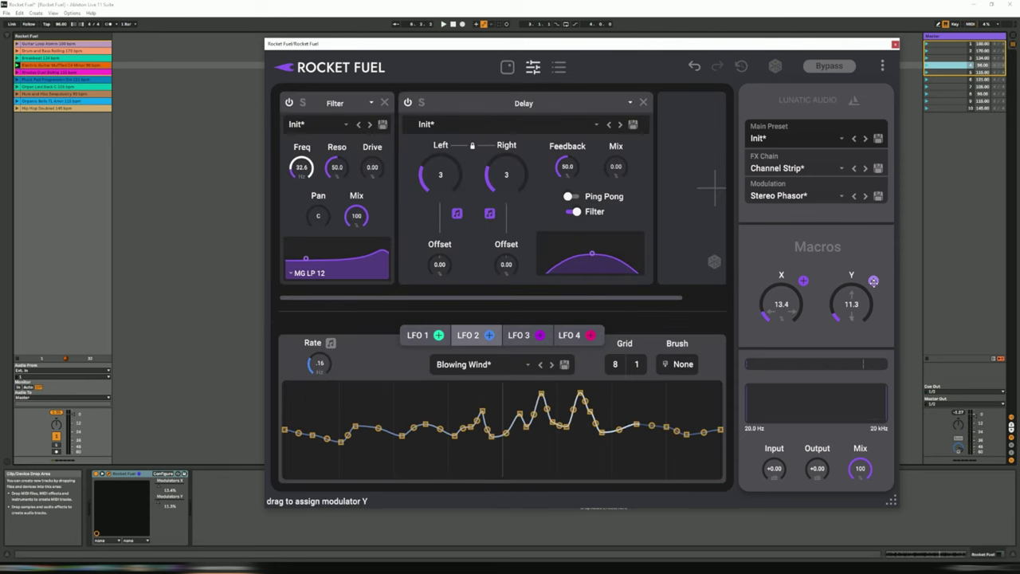
{"action": "left_click_drag", "start_coordinate": [873, 282], "coordinate": [622, 183]}
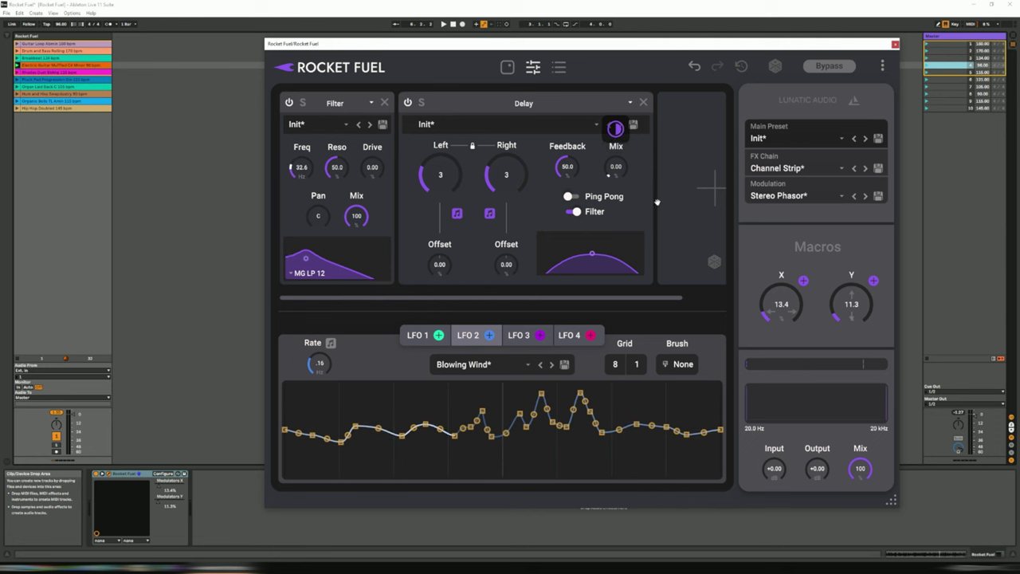
{"action": "left_click", "coordinate": [572, 196]}
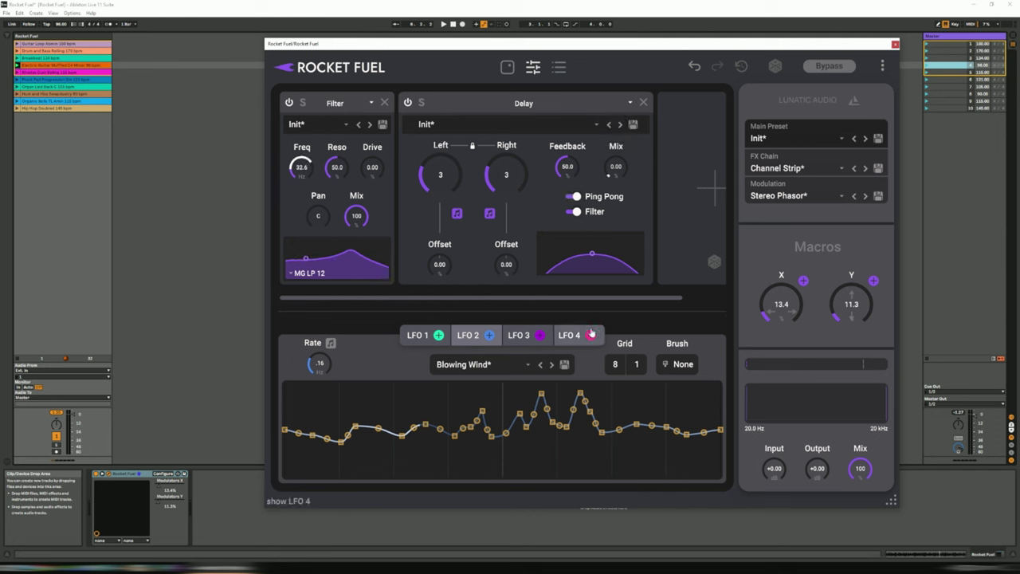
{"action": "left_click_drag", "start_coordinate": [615, 129], "coordinate": [336, 168]}
- Check the modulation assignments and sweep the XY pad while the breakbeat loop plays, ending at X 32.0, Y 32.4
{"action": "left_click", "coordinate": [558, 69]}
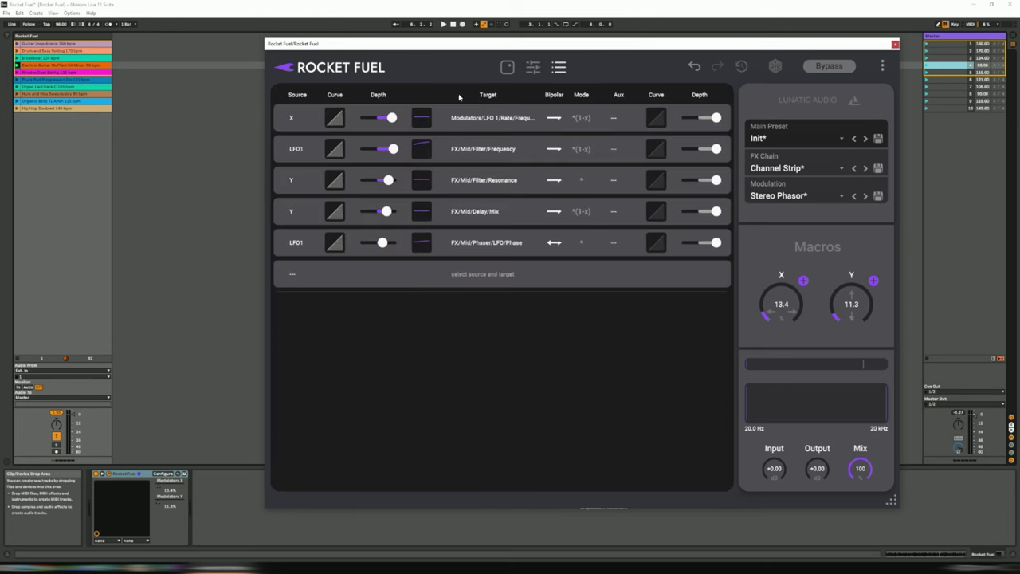
{"action": "left_click", "coordinate": [507, 67]}
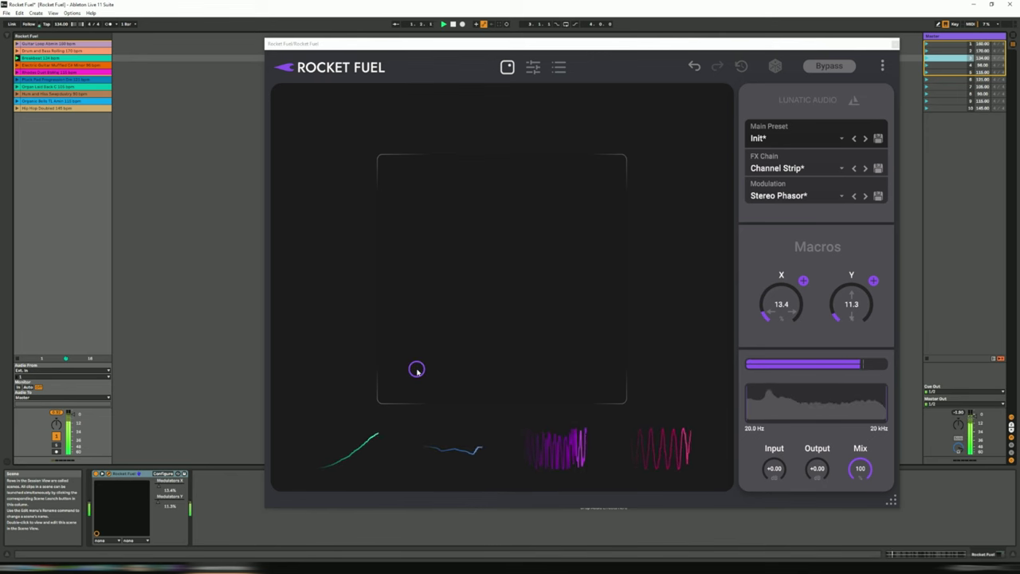
{"action": "mouse_move", "coordinate": [416, 367]}
{"action": "left_mouse_down"}
{"action": "mouse_move", "coordinate": [601, 367]}
{"action": "mouse_move", "coordinate": [407, 358]}
{"action": "mouse_move", "coordinate": [416, 223]}
{"action": "mouse_move", "coordinate": [406, 162]}
{"action": "mouse_move", "coordinate": [410, 383]}
{"action": "left_mouse_up"}
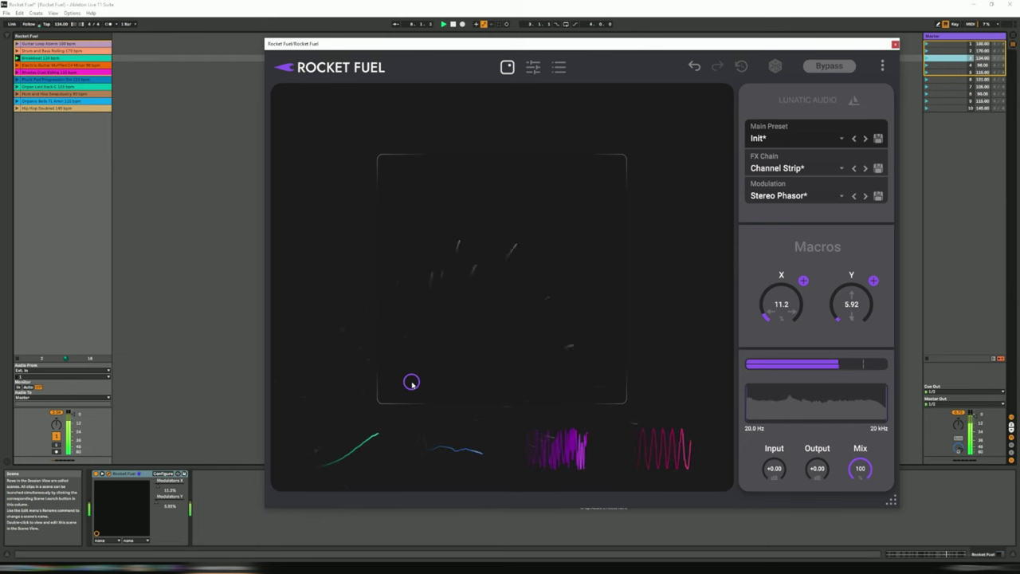
{"action": "left_click_drag", "start_coordinate": [411, 382], "coordinate": [578, 161]}
{"action": "left_click_drag", "start_coordinate": [502, 159], "coordinate": [460, 320]}
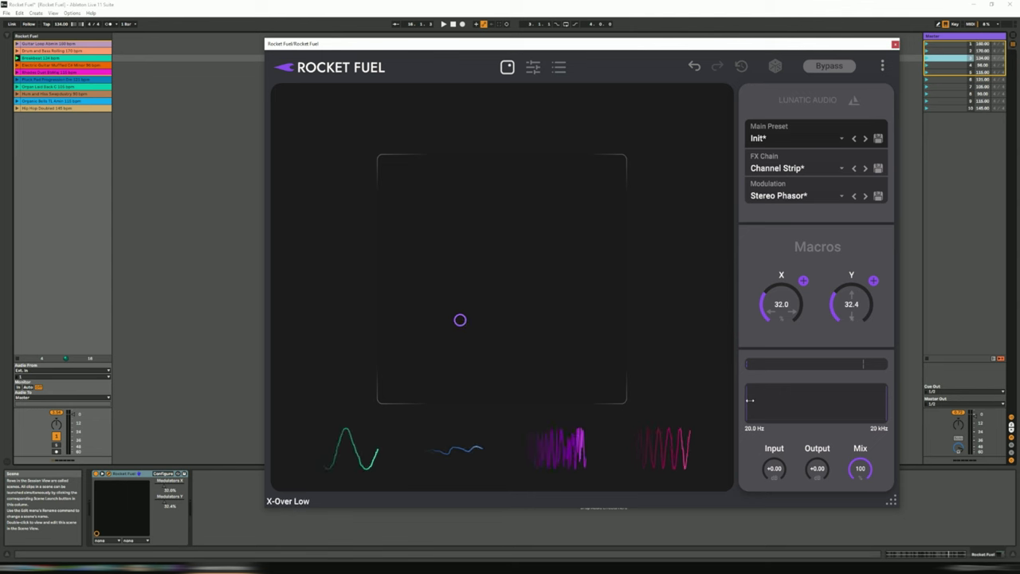
- Try a low crossover of 520 Hz, switch to a 20–233 Hz band, and move the XY pad to X 88.8, Y 82.9 during playback
{"action": "left_click_drag", "start_coordinate": [768, 400], "coordinate": [812, 405]}
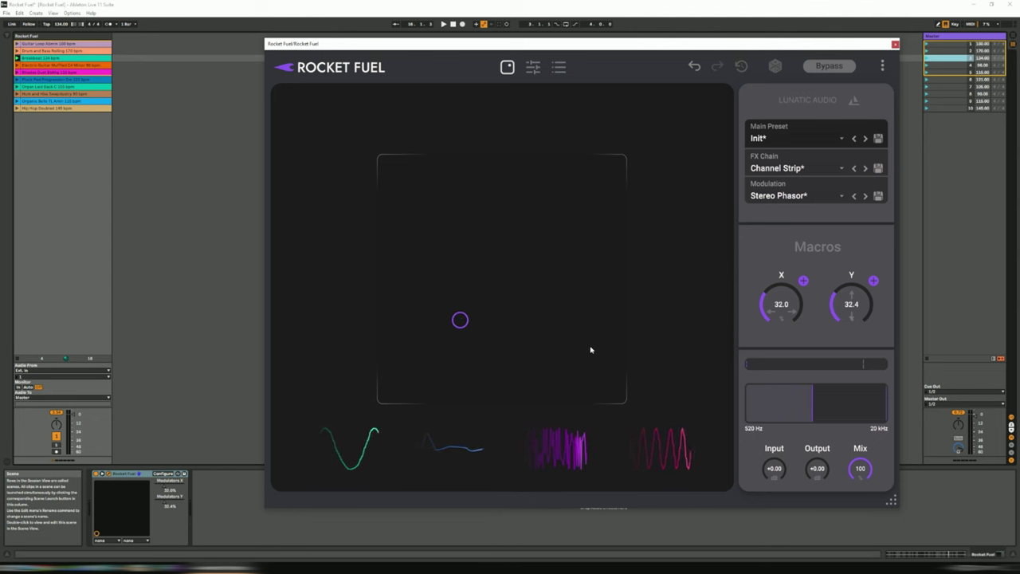
{"action": "key", "text": "space"}
{"action": "mouse_move", "coordinate": [812, 410]}
{"action": "left_mouse_down"}
{"action": "mouse_move", "coordinate": [876, 410]}
{"action": "mouse_move", "coordinate": [794, 400]}
{"action": "left_mouse_up"}
{"action": "left_click_drag", "start_coordinate": [460, 320], "coordinate": [592, 202]}
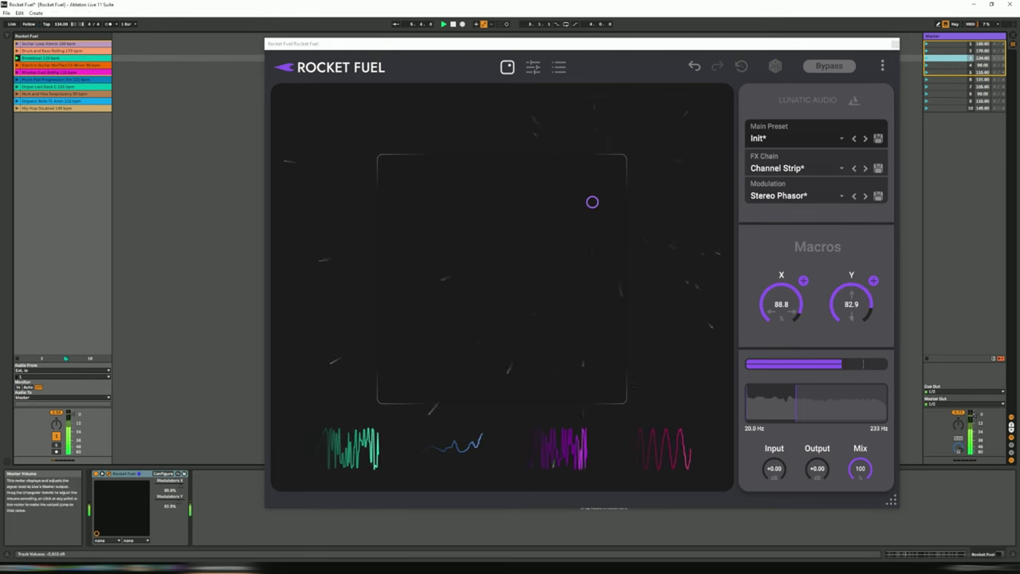
- Sweep the crossovers during playback, restoring the 20 Hz–20 kHz range, and move the XY pad to X 93.2, Y 36.6
{"action": "left_click_drag", "start_coordinate": [797, 411], "coordinate": [834, 411]}
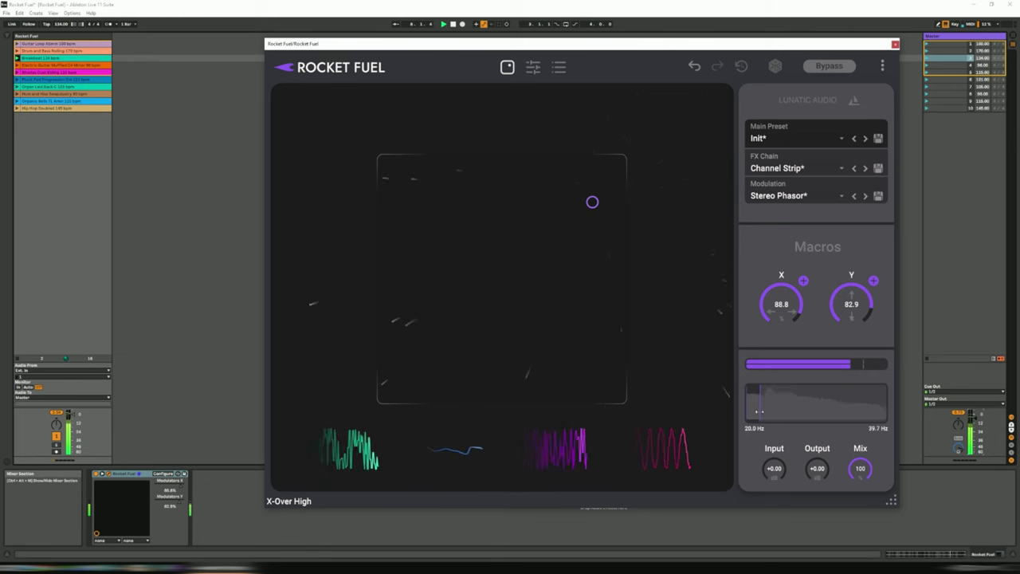
{"action": "left_click_drag", "start_coordinate": [804, 414], "coordinate": [740, 401]}
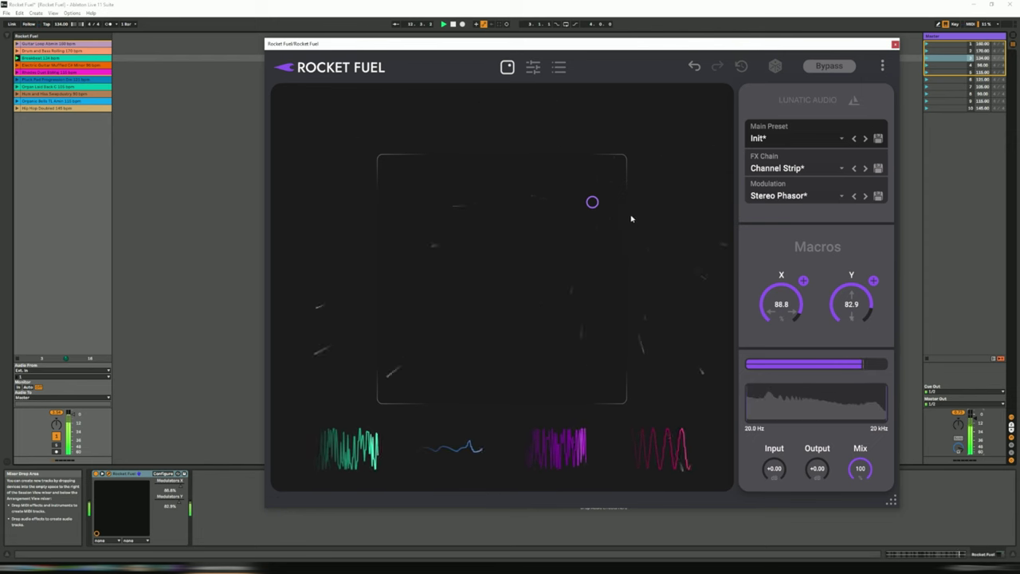
{"action": "left_click_drag", "start_coordinate": [605, 239], "coordinate": [603, 309]}
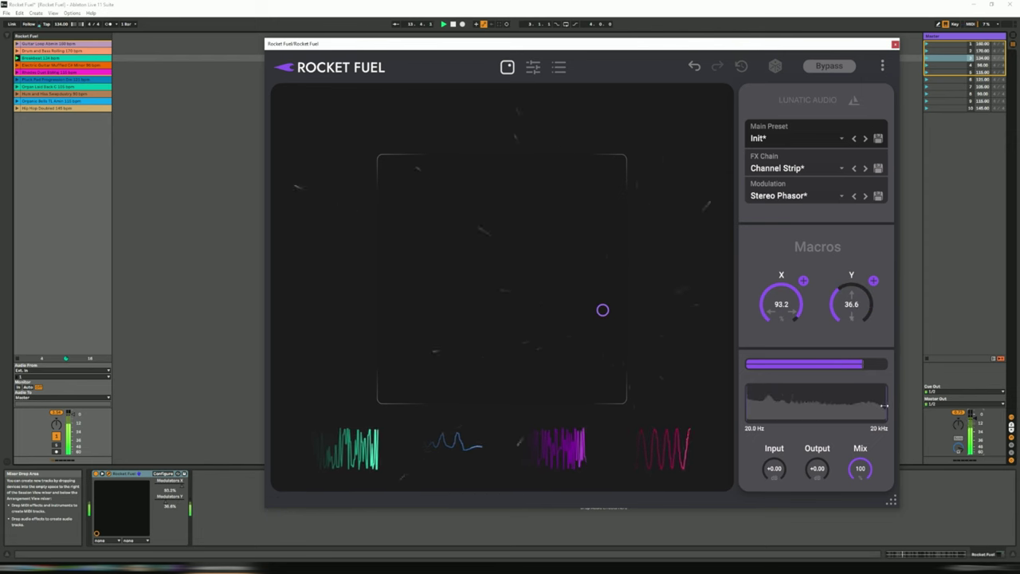
{"action": "left_click_drag", "start_coordinate": [883, 406], "coordinate": [759, 403]}
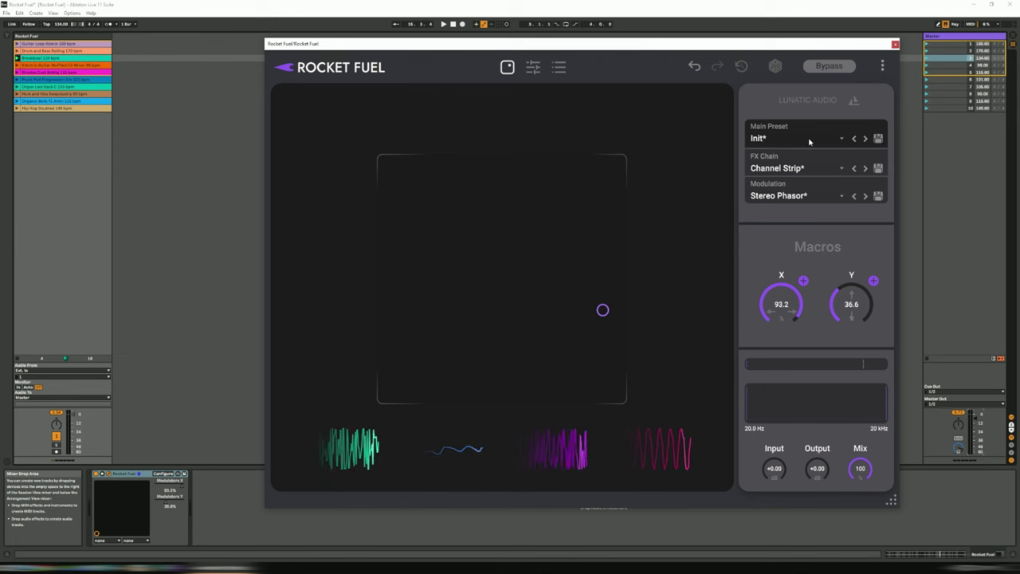
- Load the Ambient Dimension main preset, play the guitar loop, and move the XY pad to X 94.7, Y 82.9
{"action": "left_click", "coordinate": [809, 142]}
{"action": "mouse_move", "coordinate": [785, 185]}
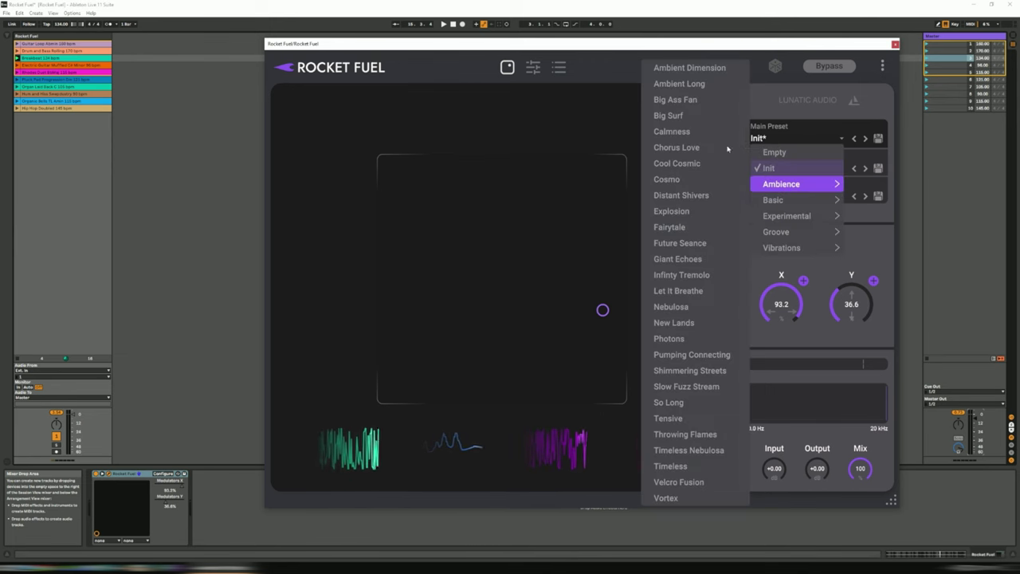
{"action": "left_click", "coordinate": [702, 70]}
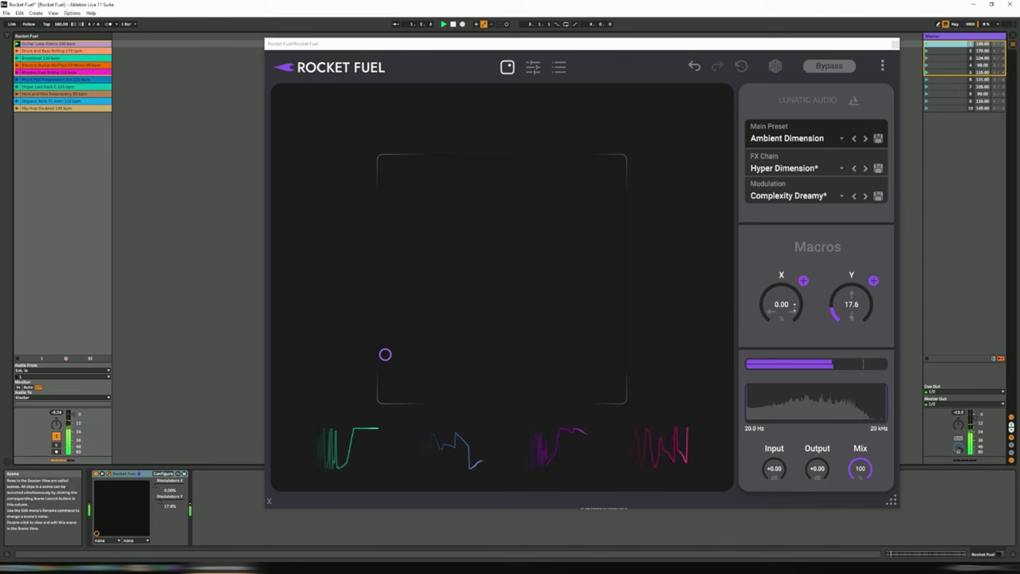
{"action": "left_click_drag", "start_coordinate": [385, 354], "coordinate": [608, 202]}
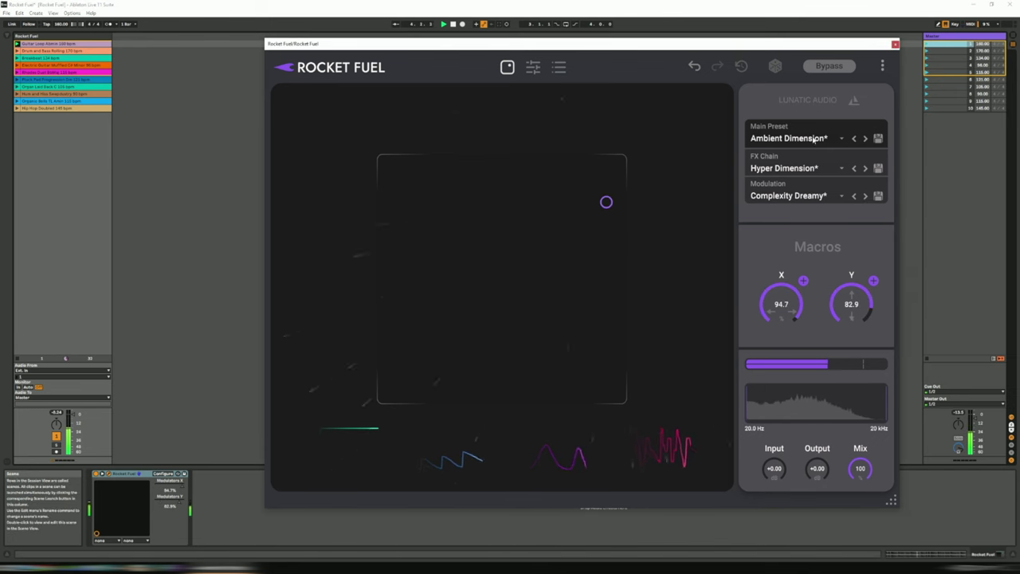
- Load the Ambient Long main preset, switch to the organ loop, and move the XY pad to X 95.8, Y 84.6
{"action": "left_click", "coordinate": [866, 139]}
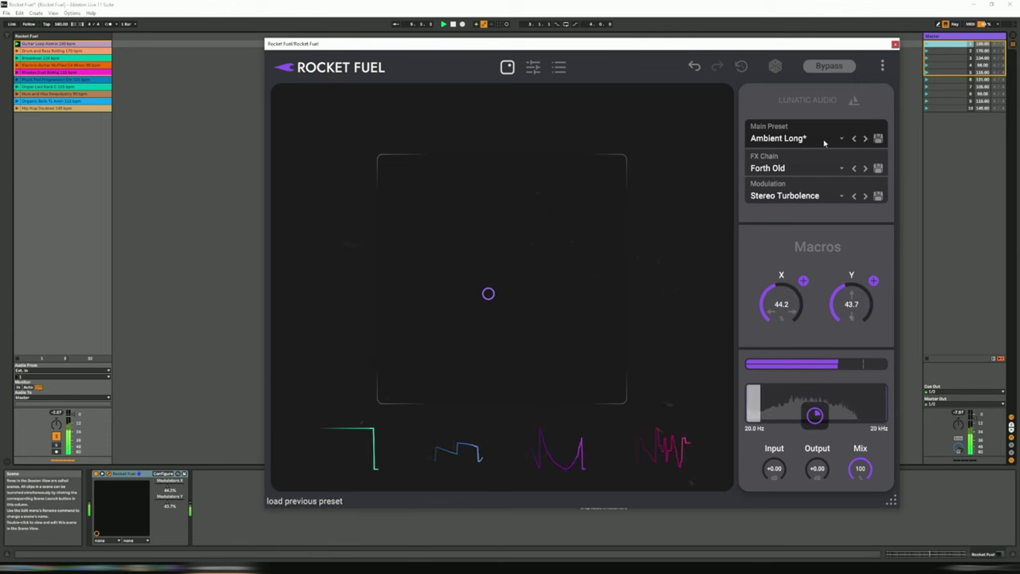
{"action": "left_click_drag", "start_coordinate": [521, 289], "coordinate": [589, 256]}
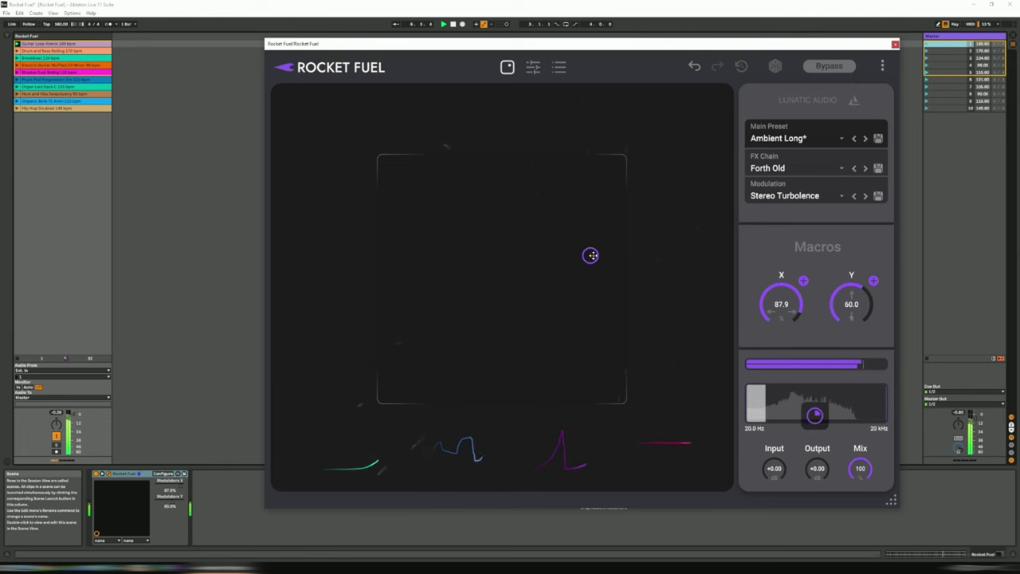
{"action": "left_click", "coordinate": [926, 88]}
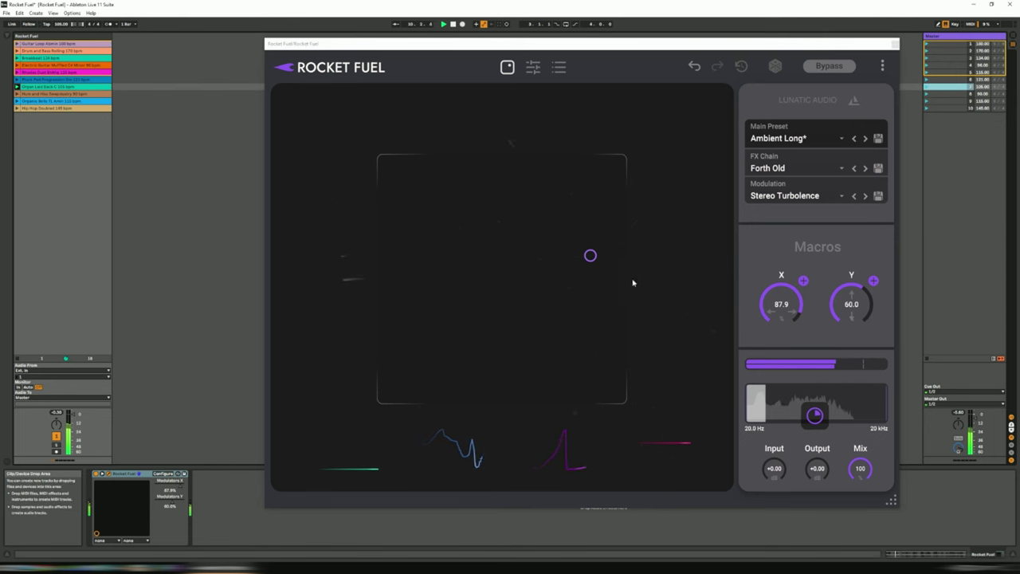
{"action": "left_click_drag", "start_coordinate": [590, 255], "coordinate": [613, 196]}
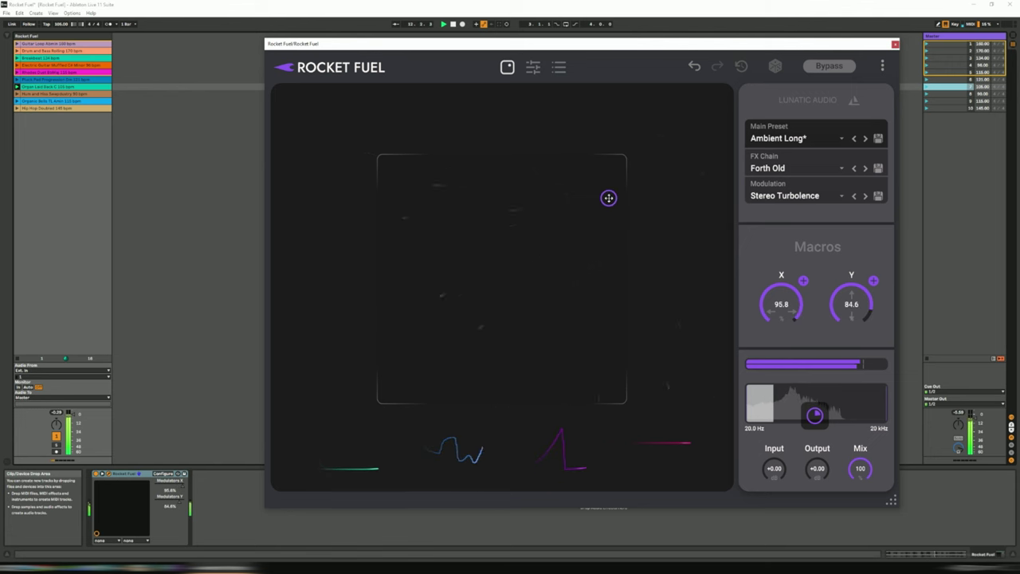
- Load the Big Ass Fan main preset, switch to the organic bells loop, and move the XY pad to X 61.9, Y 11.9
{"action": "left_click", "coordinate": [866, 139]}
{"action": "left_click_drag", "start_coordinate": [489, 262], "coordinate": [541, 258]}
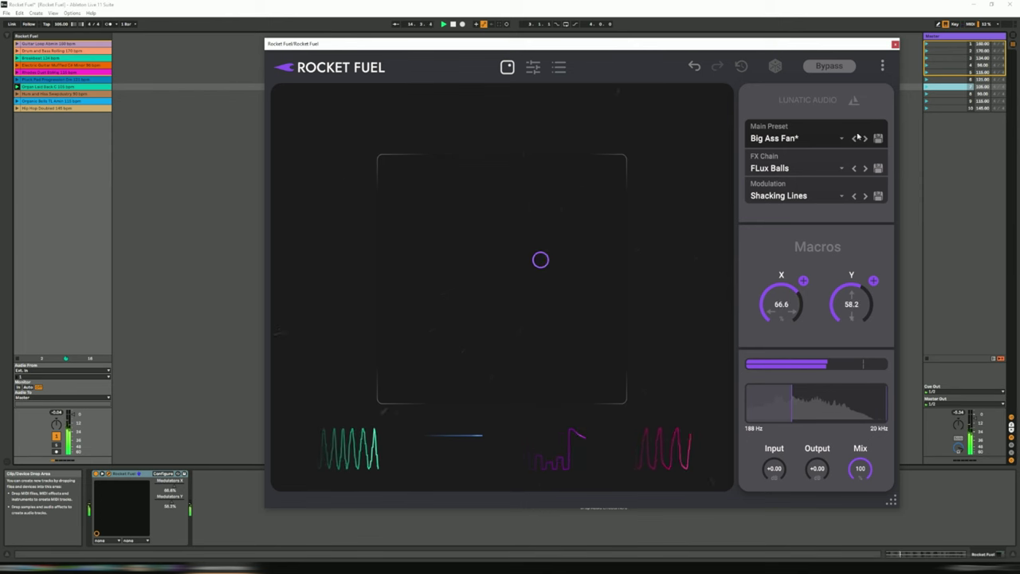
{"action": "left_click", "coordinate": [925, 103]}
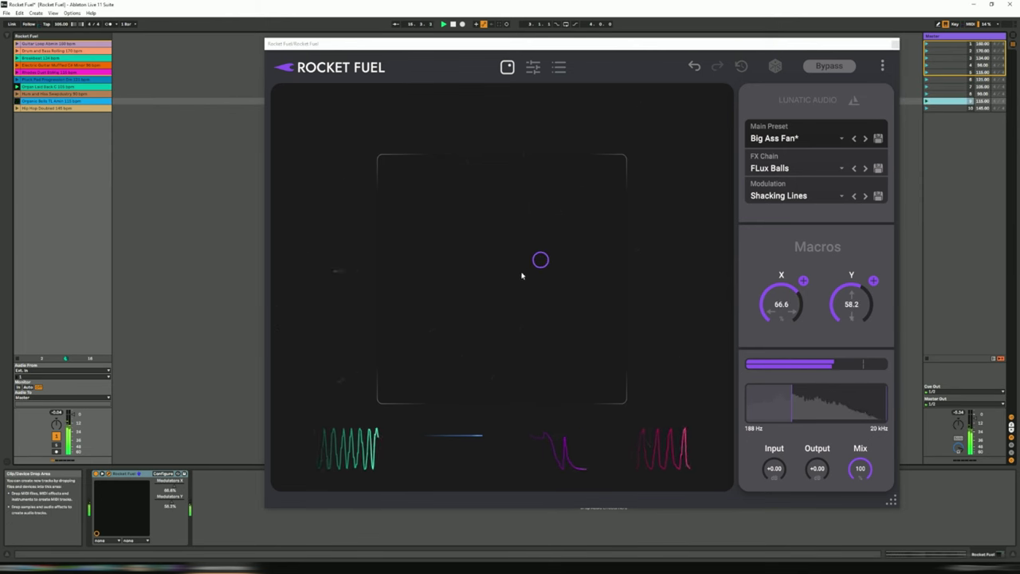
{"action": "left_click_drag", "start_coordinate": [538, 260], "coordinate": [544, 369]}
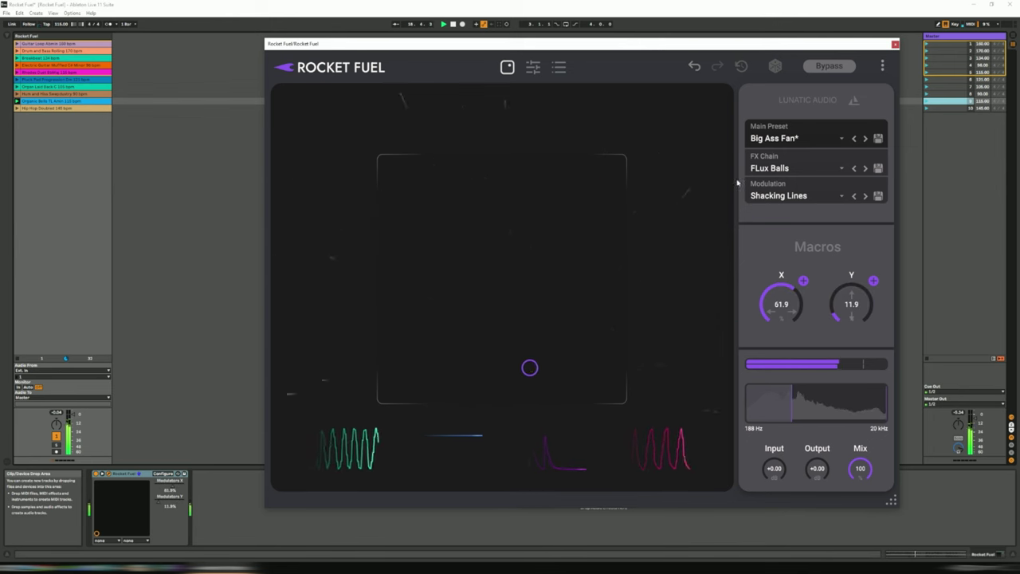
- Load the Big Surf main preset with the XY pad at X 67.9, Y 17.5, and proceed to Calmness at X 17.9, Y 95.7
{"action": "left_click", "coordinate": [866, 140]}
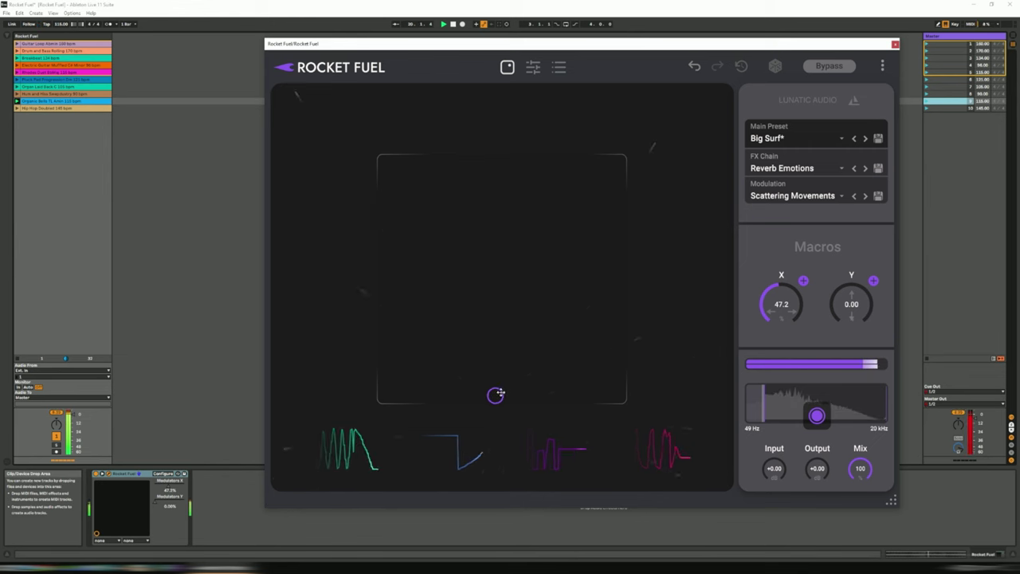
{"action": "left_click_drag", "start_coordinate": [494, 393], "coordinate": [544, 356]}
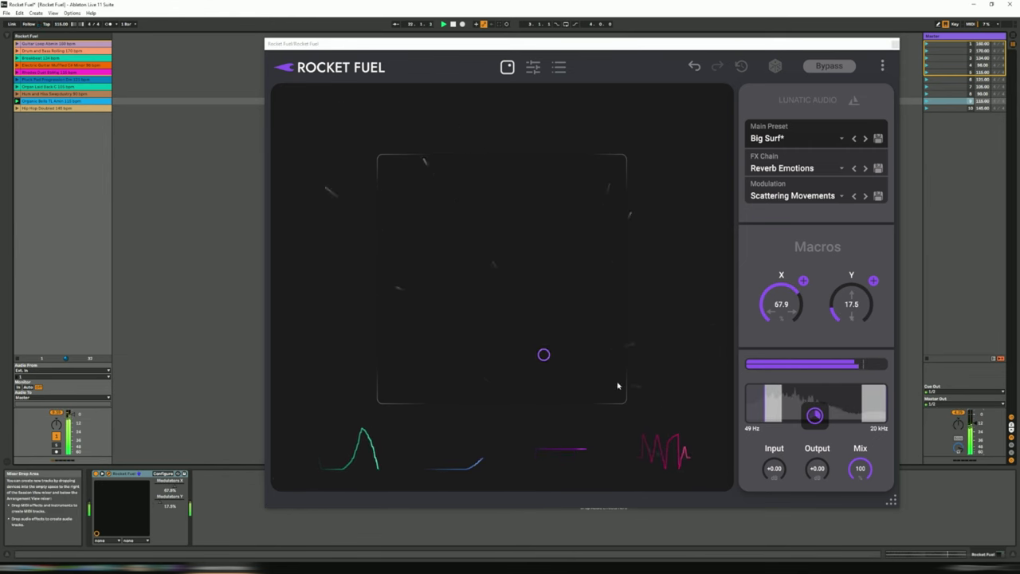
{"action": "left_click_drag", "start_coordinate": [544, 353], "coordinate": [564, 197]}
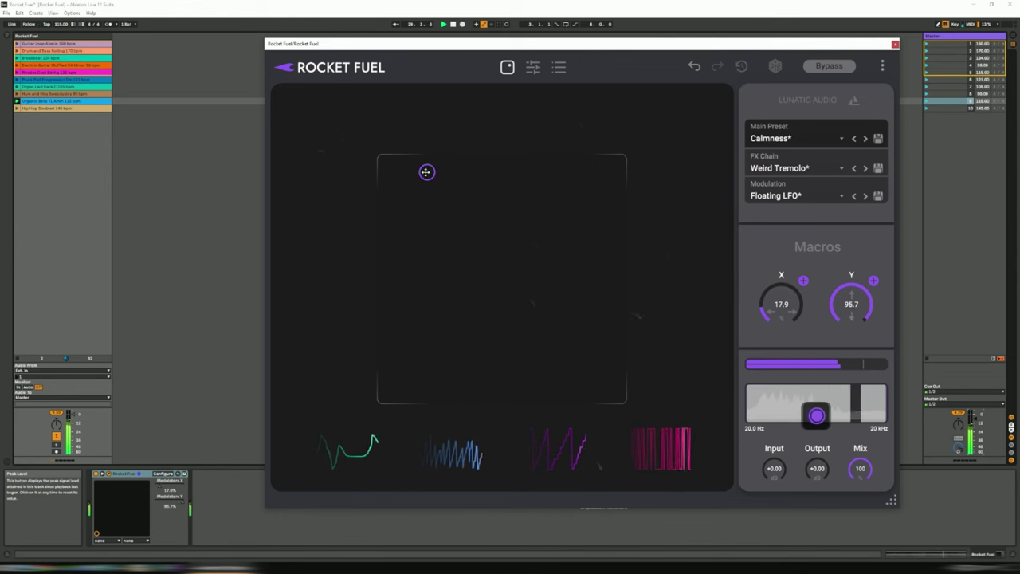
- Load the Chorus Love main preset, and replace it with the Bleeding Heart preset from the Basic category
{"action": "left_click", "coordinate": [865, 139]}
{"action": "left_click", "coordinate": [779, 139]}
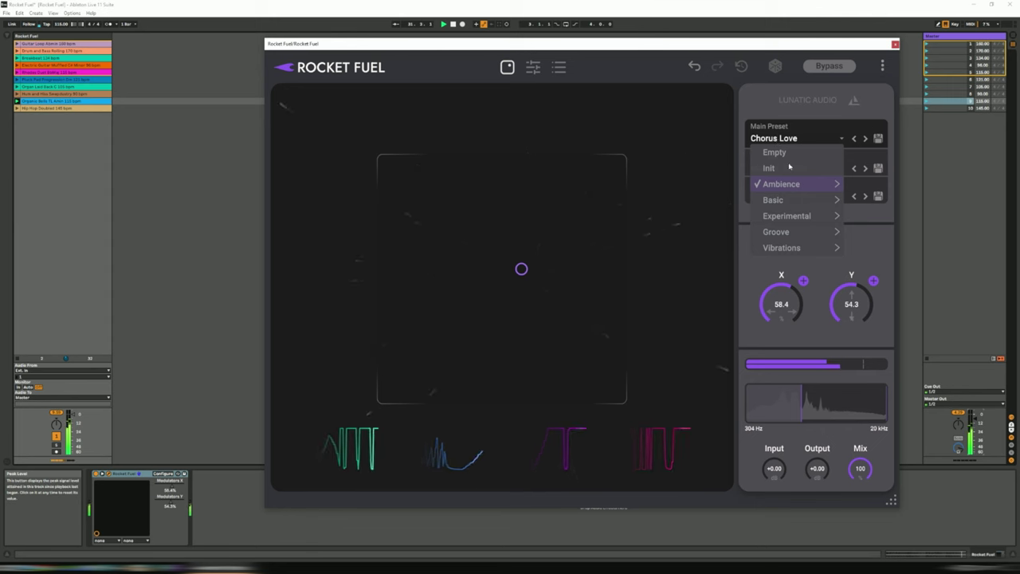
{"action": "mouse_move", "coordinate": [790, 201]}
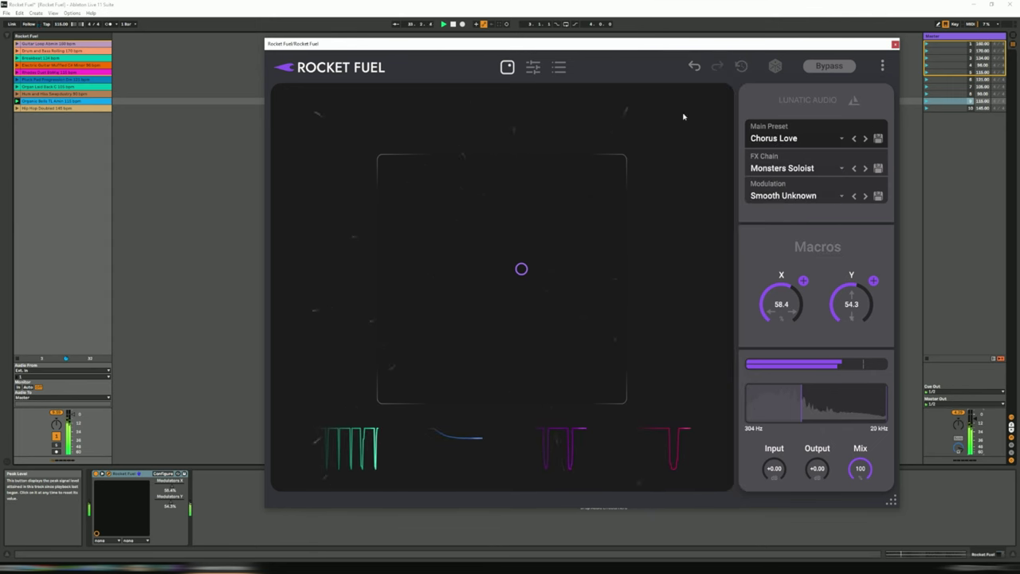
{"action": "left_click", "coordinate": [684, 113]}
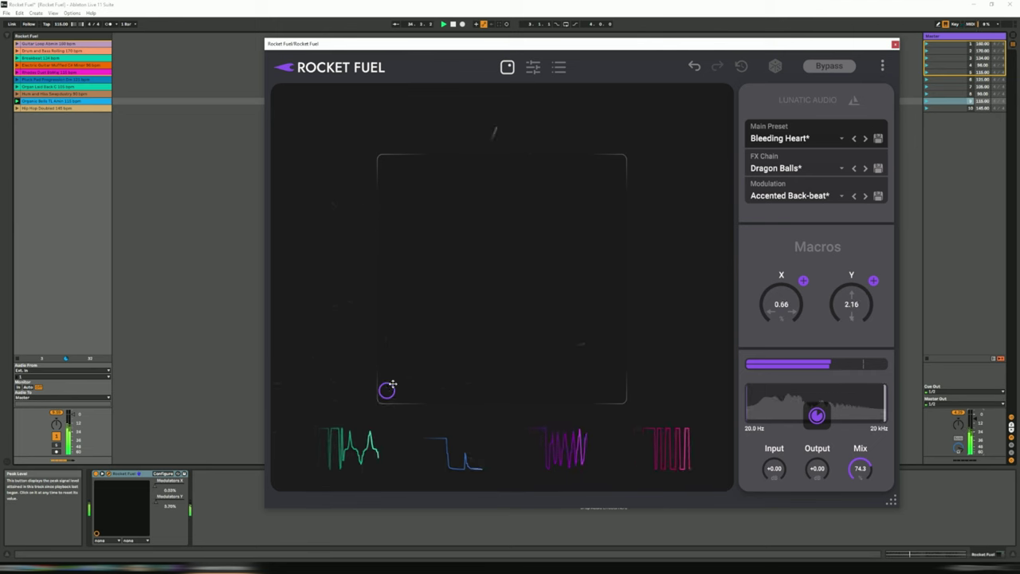
- Sweep the XY pad across its range, switch to the 134 bpm loop, and place the pad at X 52.7, Y 91.6
{"action": "left_click_drag", "start_coordinate": [392, 384], "coordinate": [585, 196]}
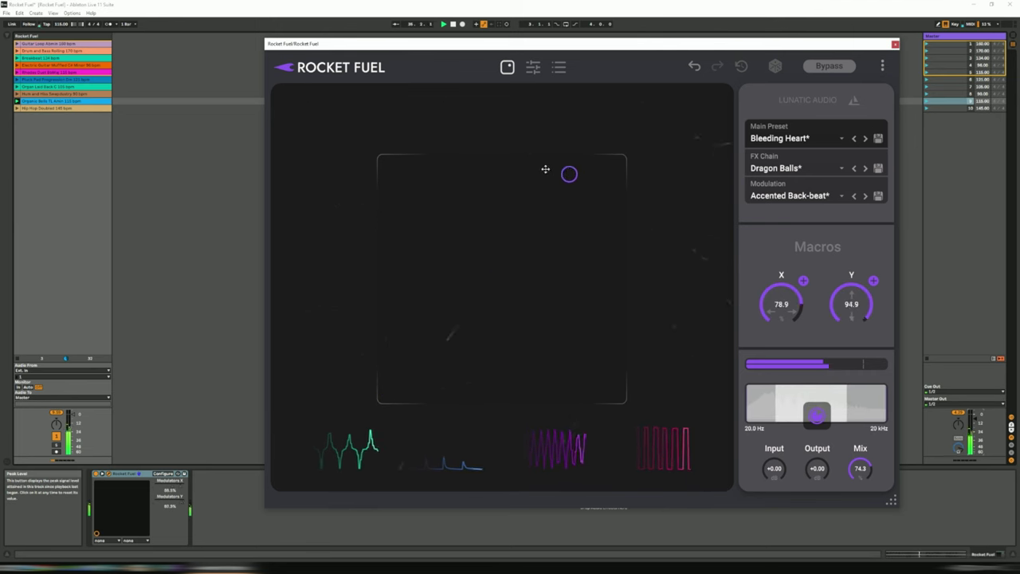
{"action": "left_click_drag", "start_coordinate": [545, 169], "coordinate": [622, 357]}
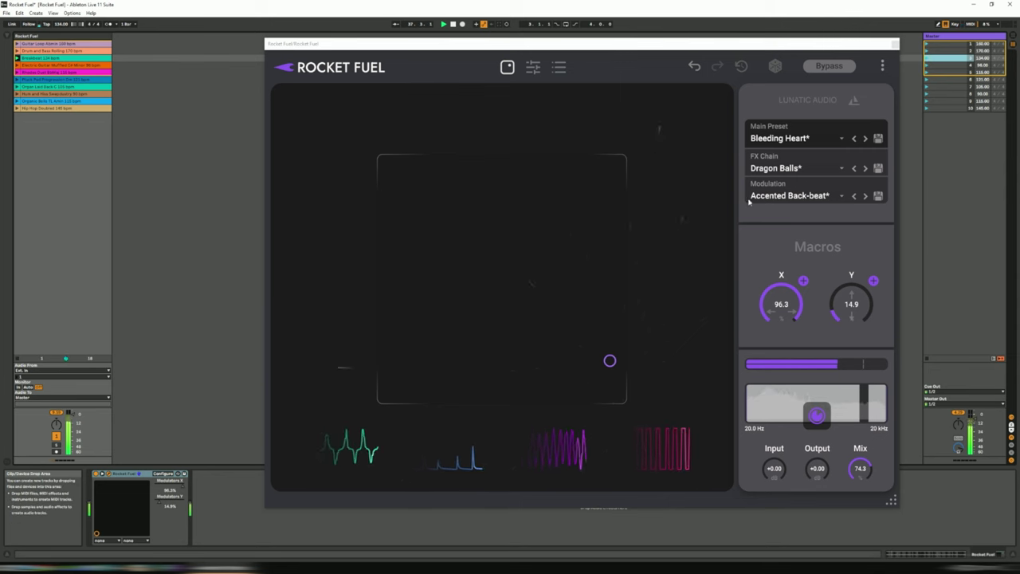
{"action": "left_click_drag", "start_coordinate": [608, 361], "coordinate": [534, 183]}
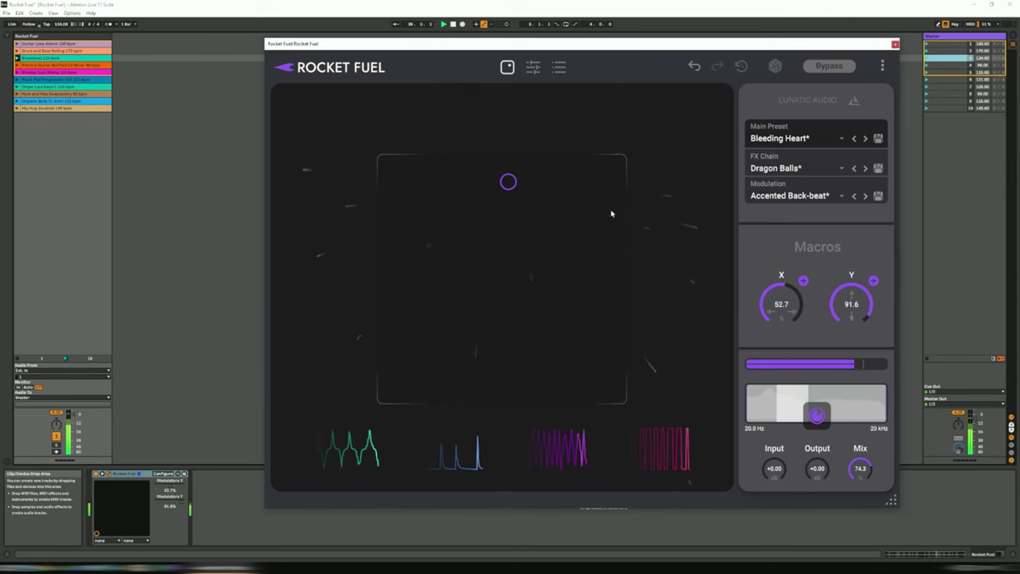
- Load the Cinematic Glitch main preset with the XY pad at X 100, Y 87.9, and proceed to Deep Alarm at X 66.7, Y 93.5
{"action": "left_click", "coordinate": [865, 139]}
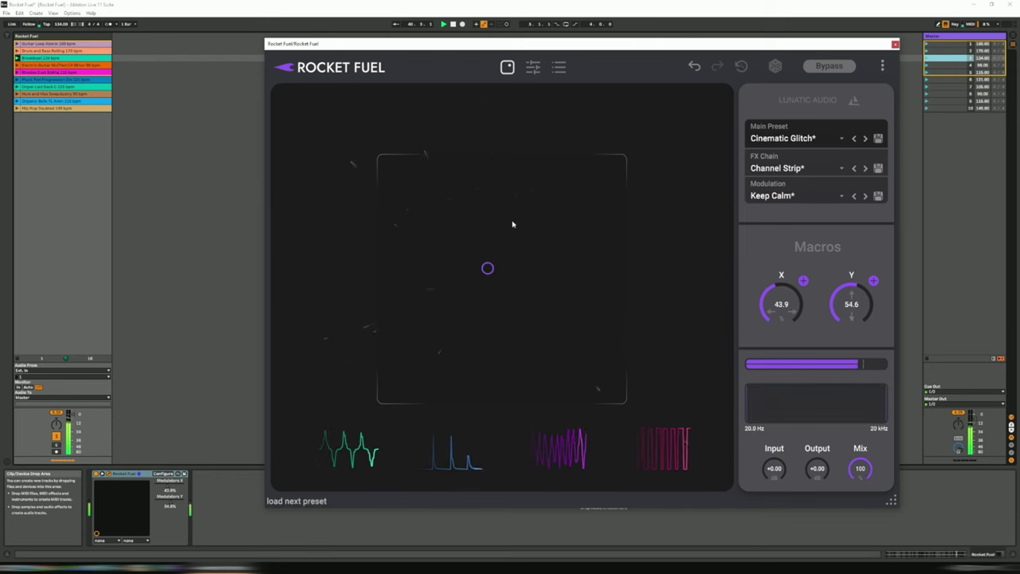
{"action": "left_click_drag", "start_coordinate": [477, 282], "coordinate": [636, 190]}
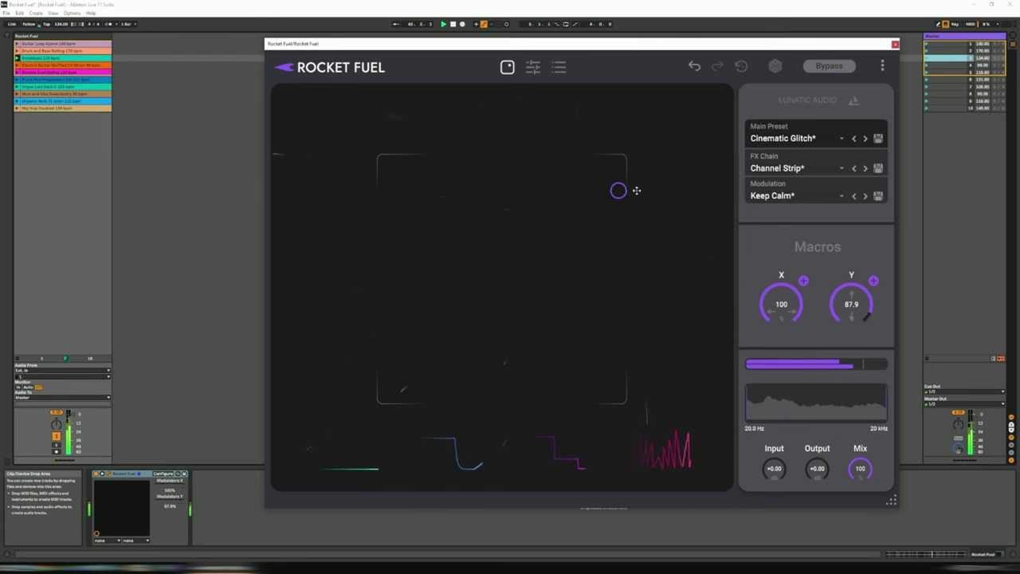
{"action": "left_click", "coordinate": [866, 139]}
{"action": "left_click_drag", "start_coordinate": [546, 248], "coordinate": [619, 209]}
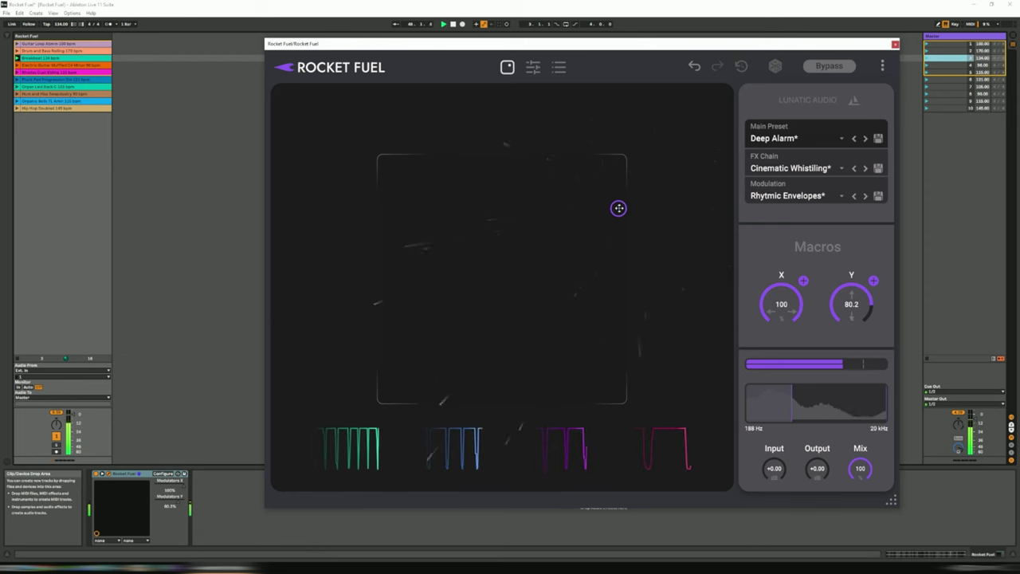
{"action": "left_click_drag", "start_coordinate": [571, 177], "coordinate": [494, 177]}
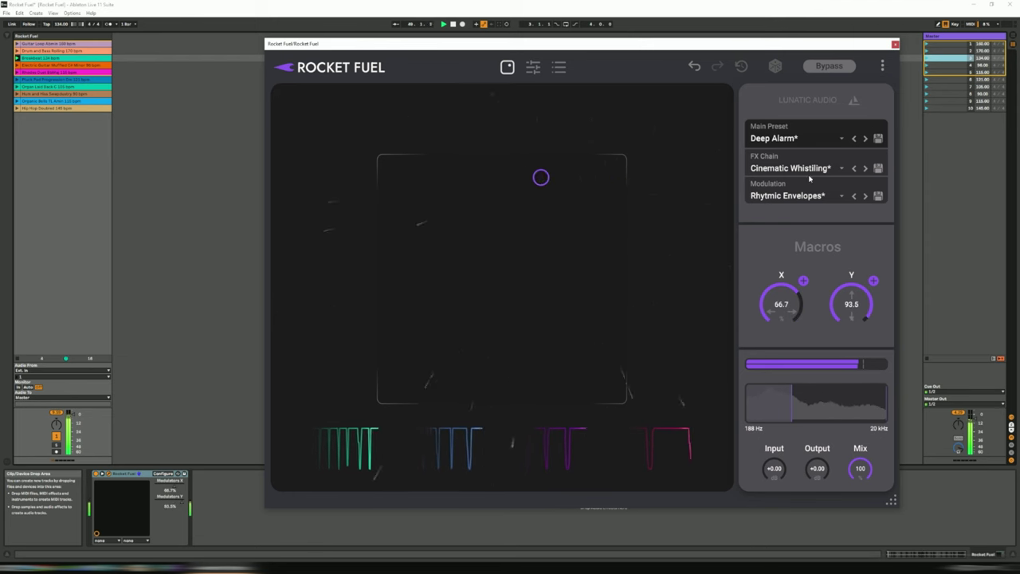
- Load the Distorted Reality main preset and move the XY pad to X 32.2, Y 23.3
{"action": "left_click", "coordinate": [866, 140]}
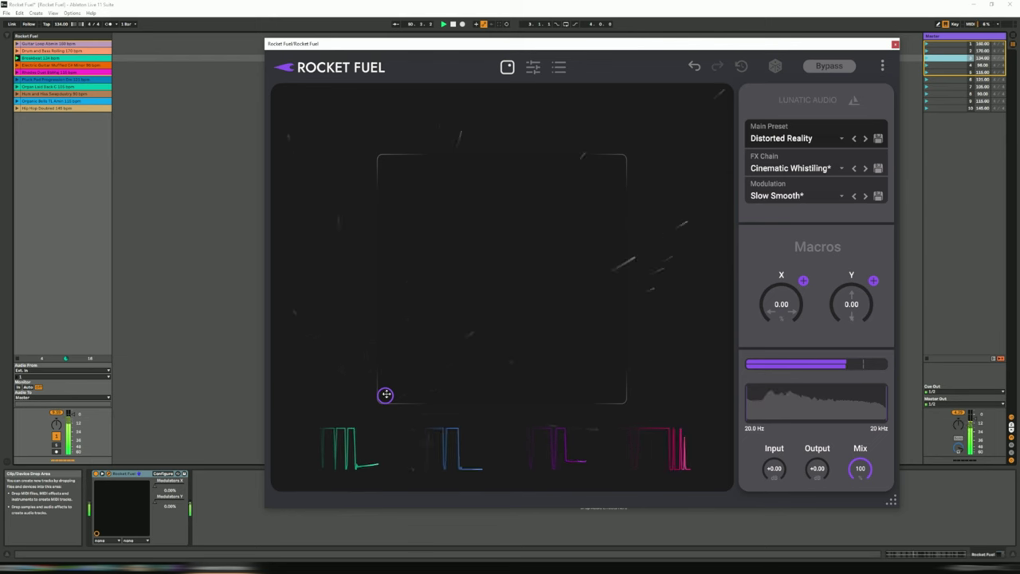
{"action": "left_click", "coordinate": [479, 318]}
{"action": "left_click_drag", "start_coordinate": [478, 319], "coordinate": [460, 340]}
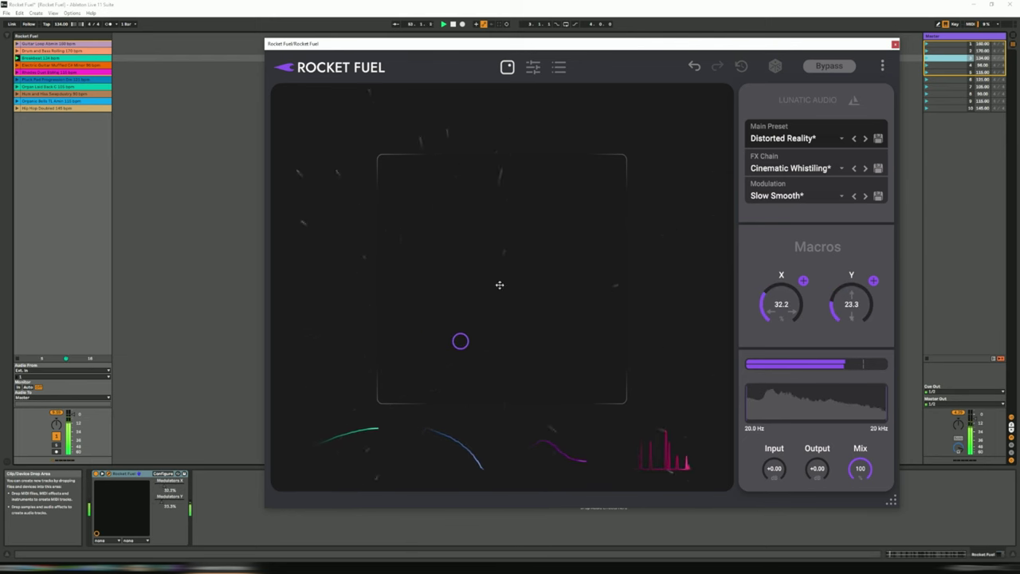
- In the effects chain, try the Reverb's static Bathroom preset with Size 65.9, and switch the Reverb to the Deep Cave preset
{"action": "left_click", "coordinate": [533, 66]}
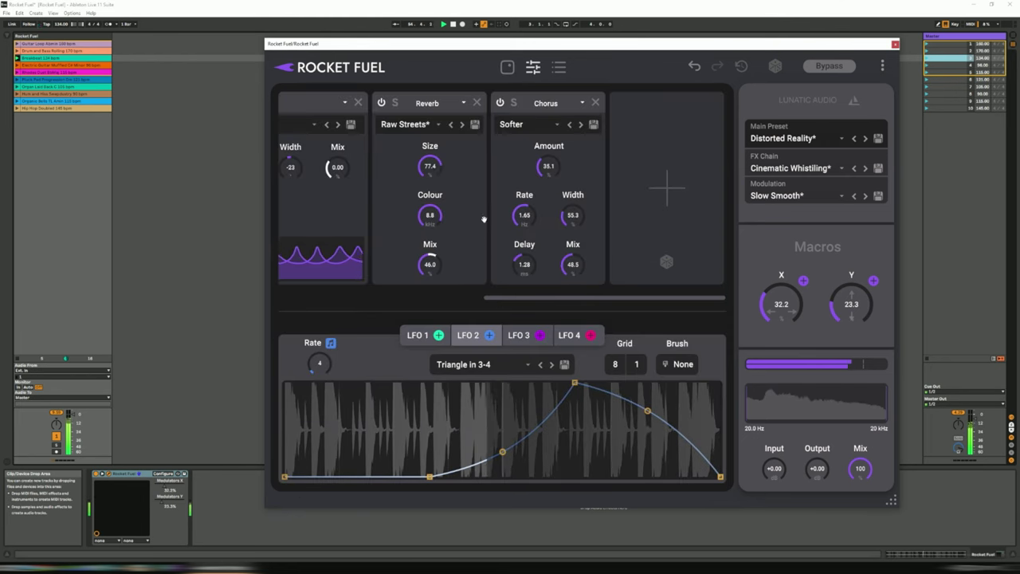
{"action": "left_click", "coordinate": [437, 124]}
{"action": "mouse_move", "coordinate": [433, 170]}
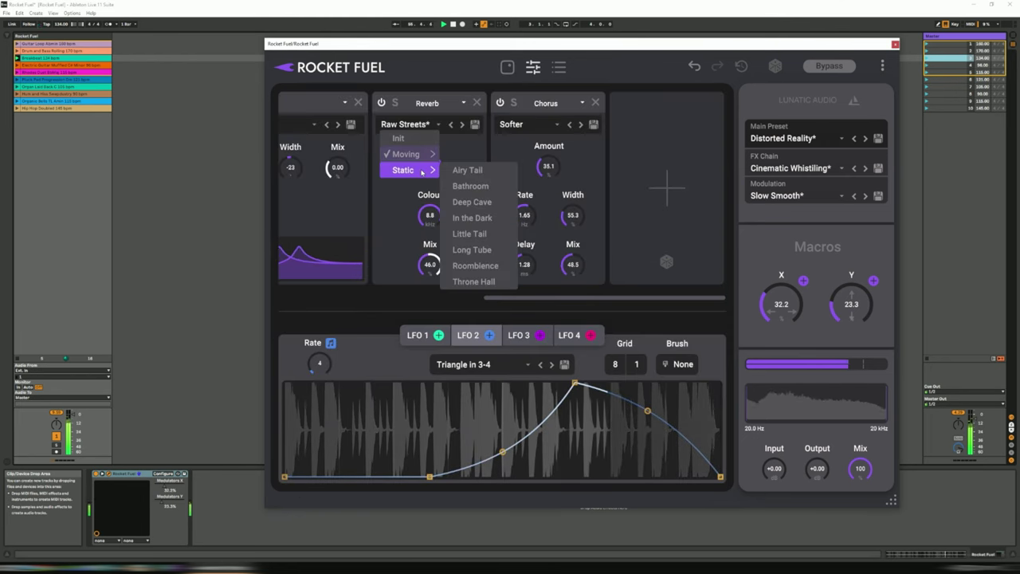
{"action": "left_click", "coordinate": [479, 186]}
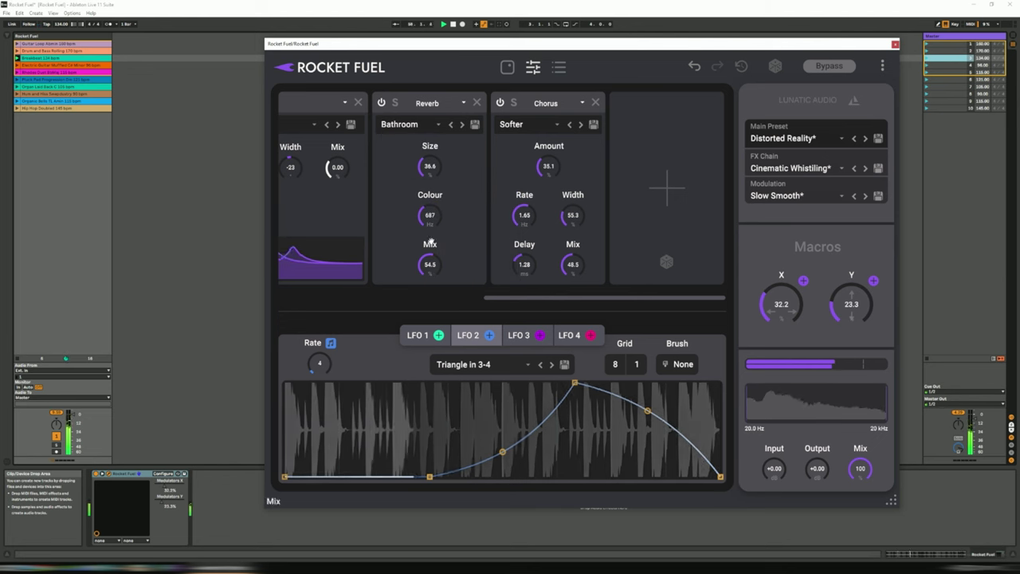
{"action": "left_click_drag", "start_coordinate": [429, 170], "coordinate": [454, 130]}
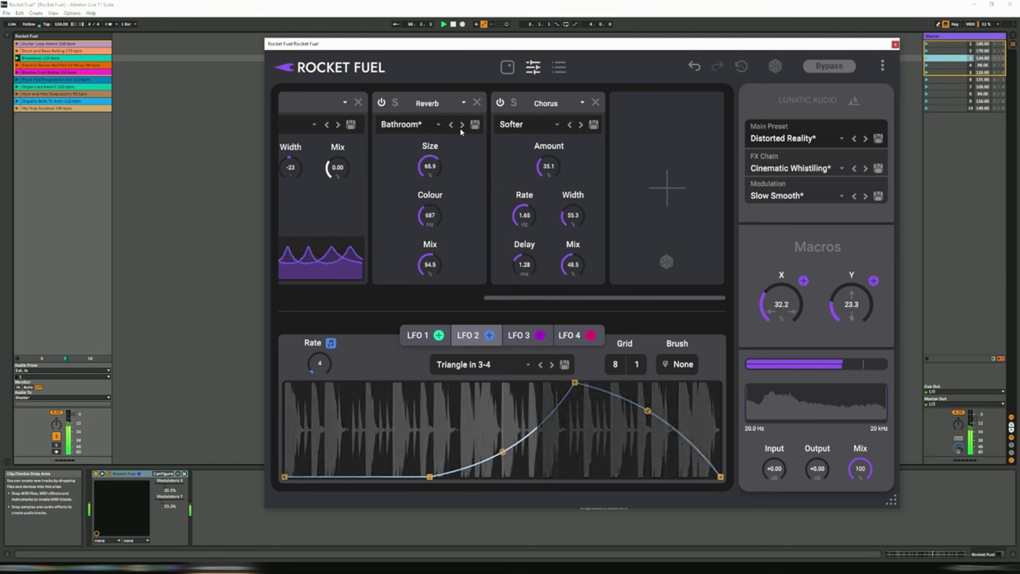
{"action": "left_click", "coordinate": [461, 125]}
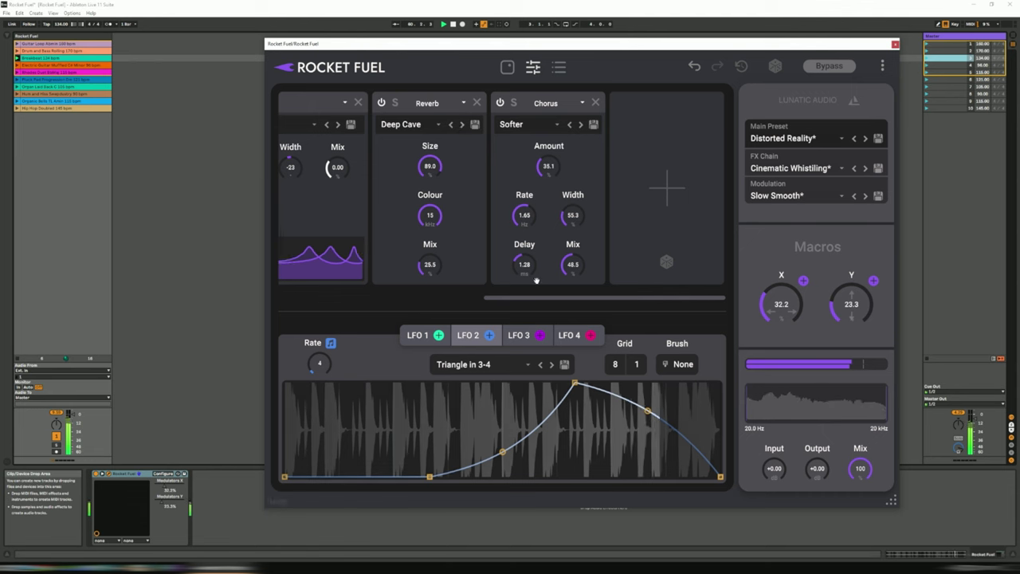
- Load the Resonant preset in the Phaser and bring the Delay at the start of the chain into view
{"action": "left_click_drag", "start_coordinate": [549, 302], "coordinate": [380, 298]}
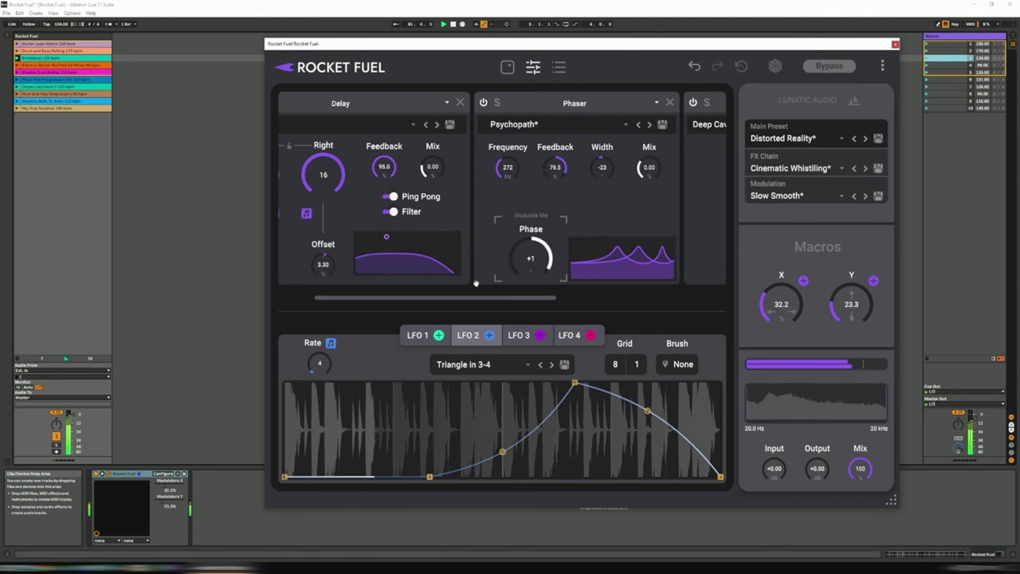
{"action": "left_click", "coordinate": [650, 125]}
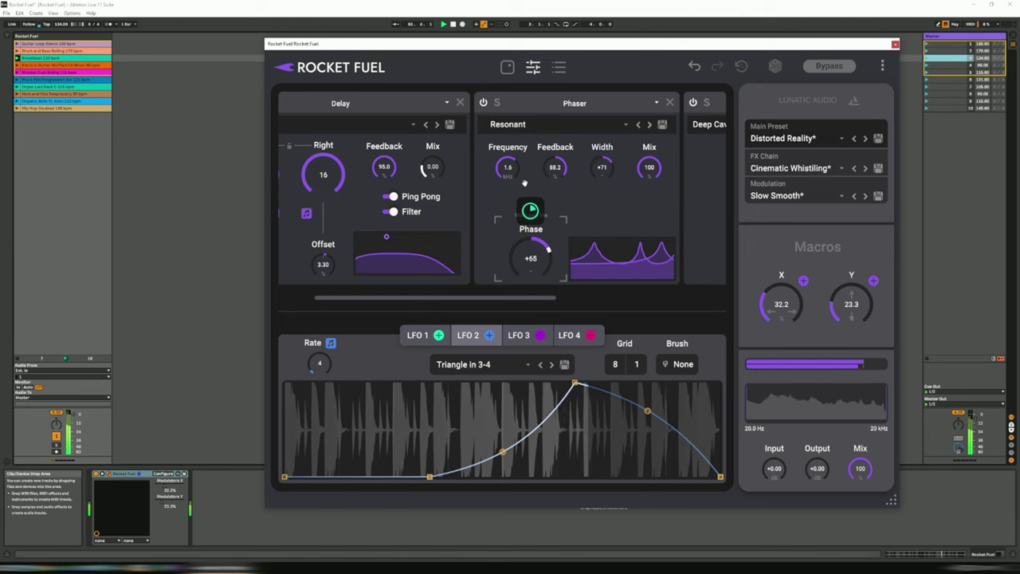
{"action": "scroll", "coordinate": [494, 249], "scroll_direction": "up", "scroll_amount": 2}
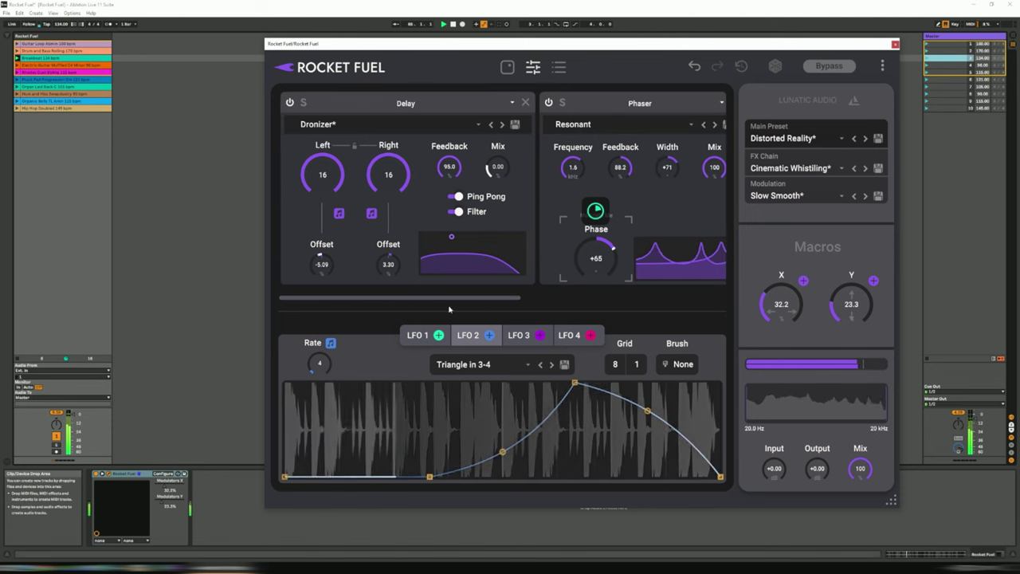
- Set the rate of LFO 2 to 1/4. and of LFO 3 to 1/8, and show LFO 4
{"action": "left_click_drag", "start_coordinate": [320, 363], "coordinate": [325, 322]}
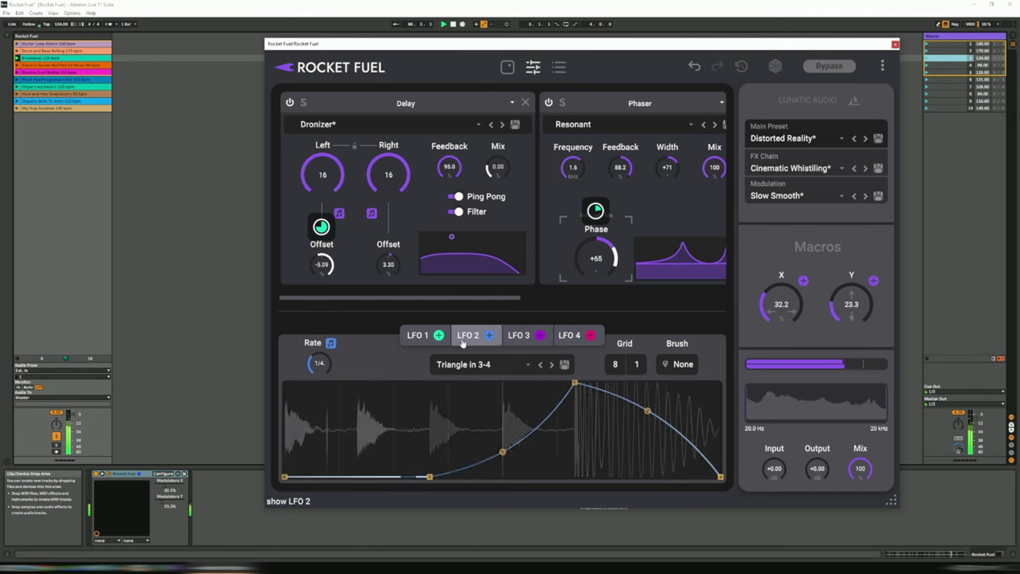
{"action": "left_click", "coordinate": [515, 335]}
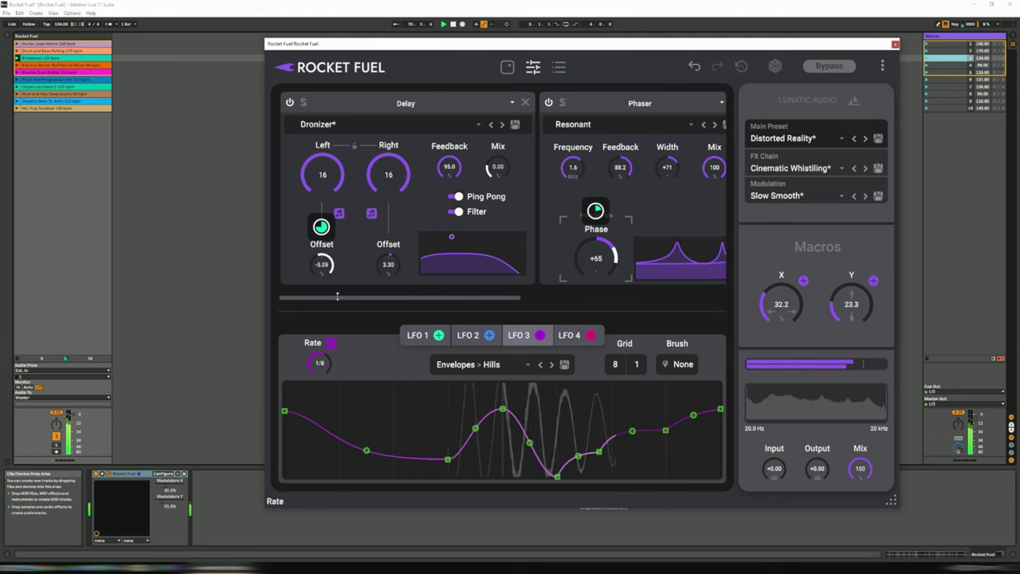
{"action": "left_click", "coordinate": [569, 334]}
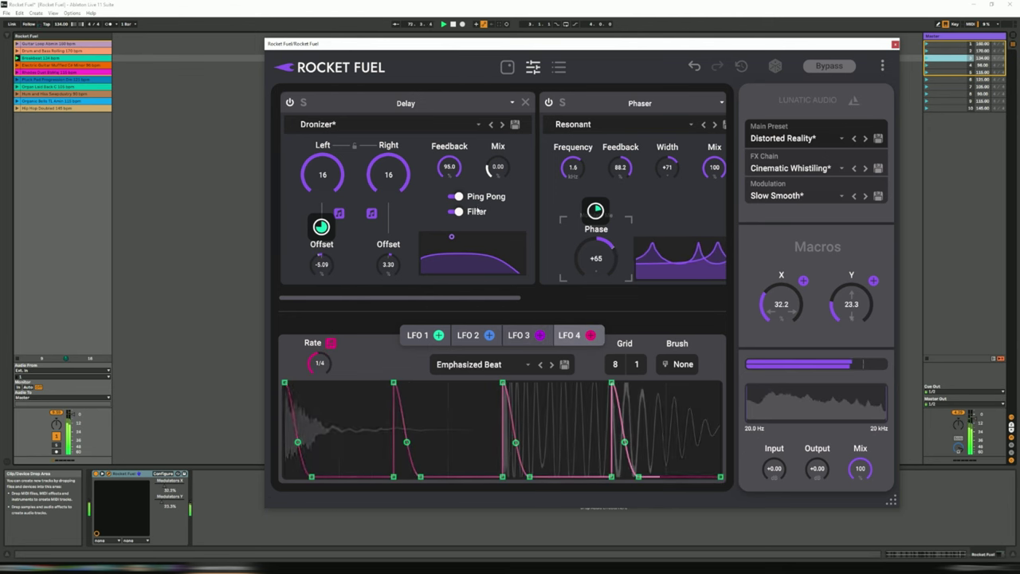
- Load the In the Dark preset in the Reverb, and move the XY pad to X 99.9, Y 31.2
{"action": "scroll", "coordinate": [543, 182], "scroll_direction": "right", "scroll_amount": 5}
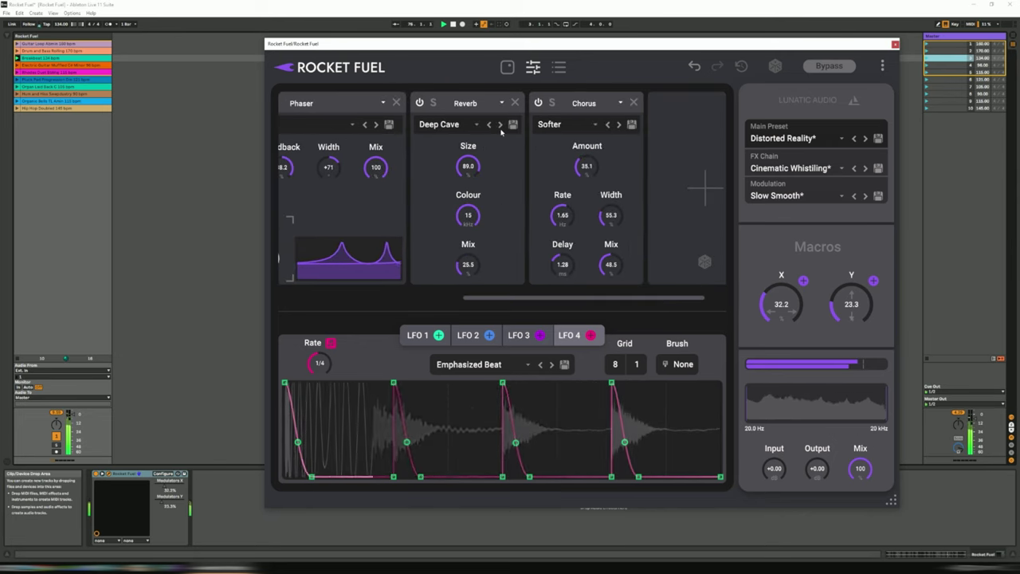
{"action": "left_click", "coordinate": [500, 125]}
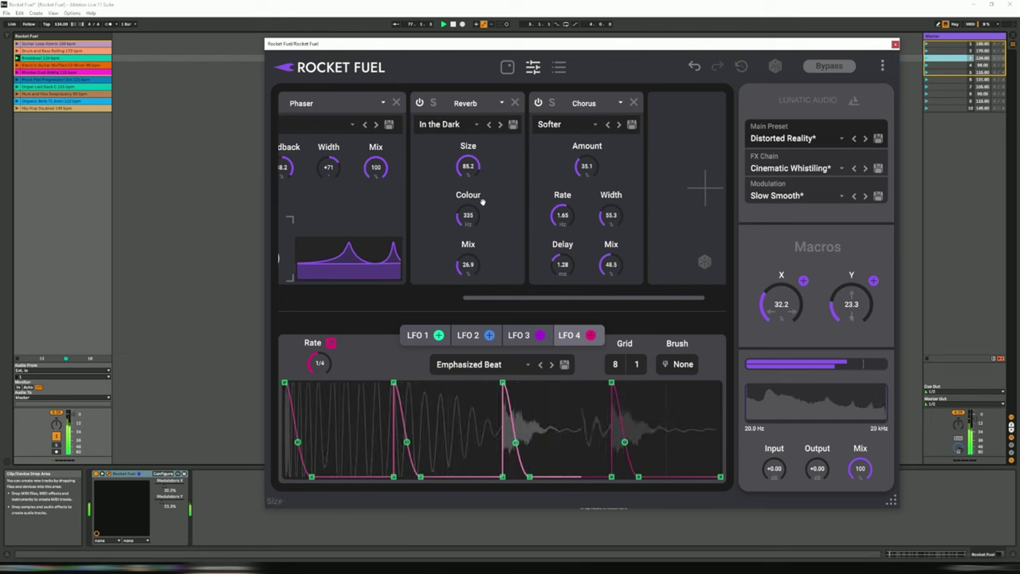
{"action": "left_click", "coordinate": [507, 67]}
{"action": "left_click_drag", "start_coordinate": [460, 341], "coordinate": [618, 322]}
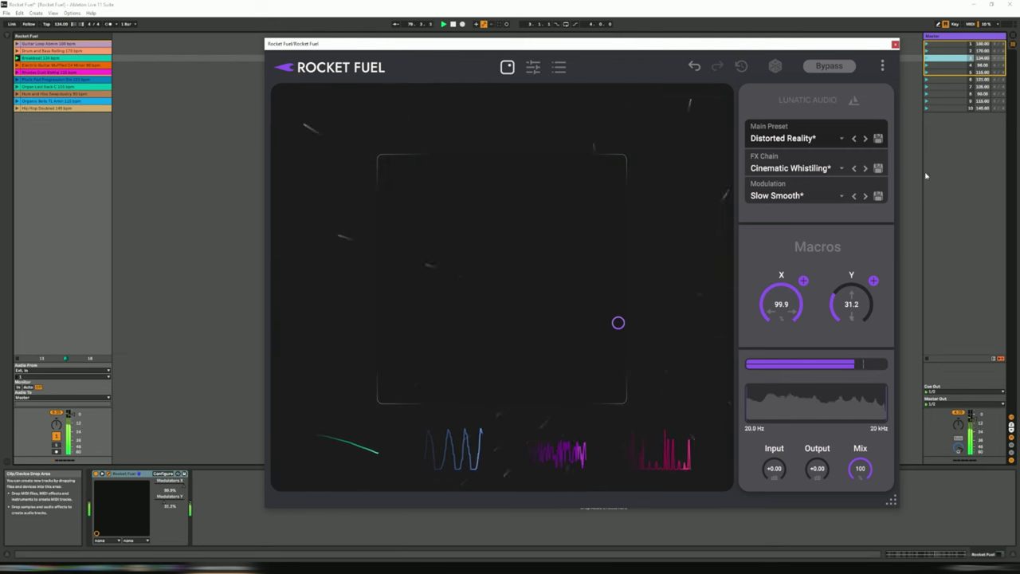
- Audition the organ loop, switch to the pad progression loop, and load the Ending Basic main preset
{"action": "left_click", "coordinate": [926, 87]}
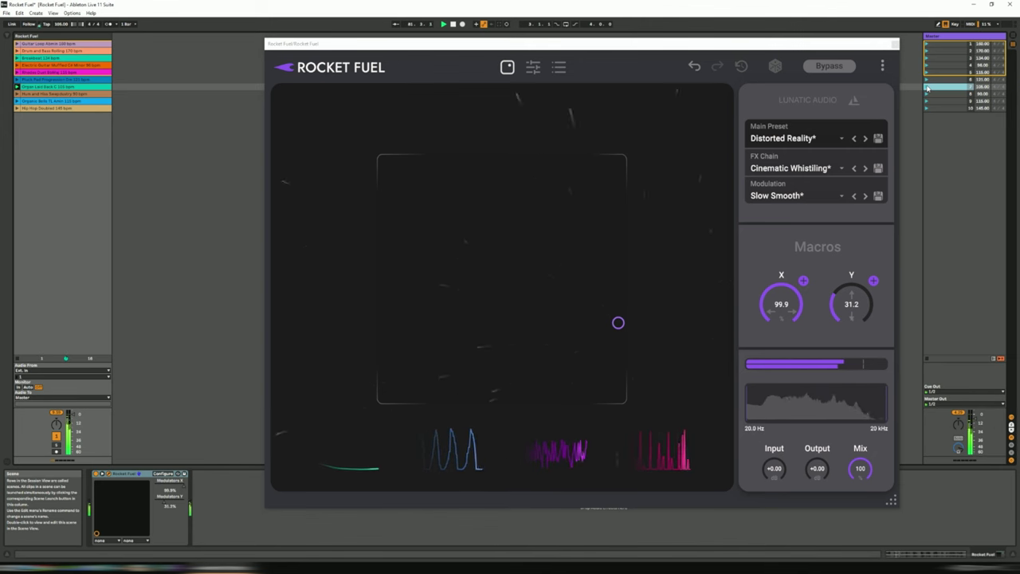
{"action": "left_click", "coordinate": [925, 81]}
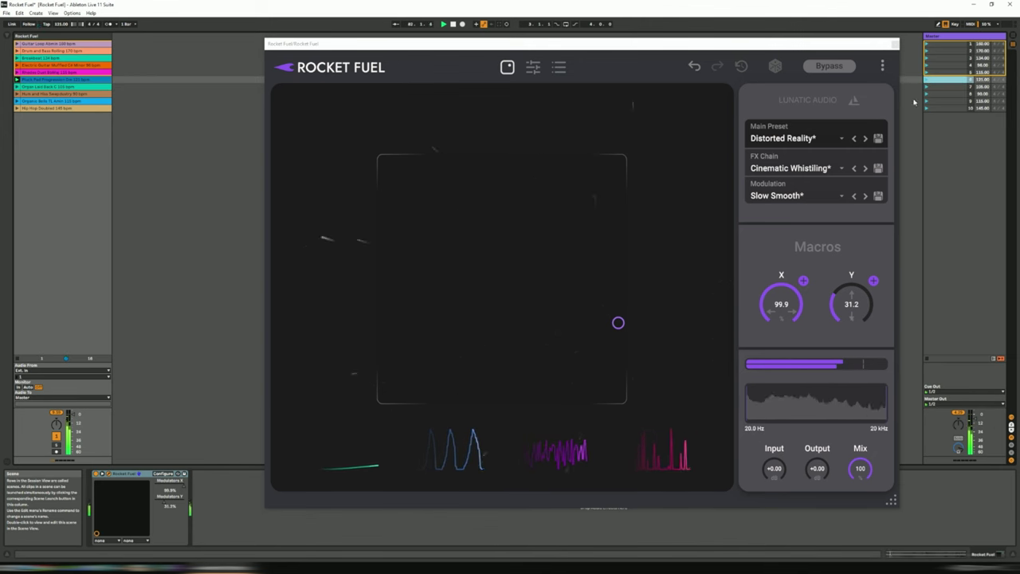
{"action": "left_click", "coordinate": [866, 138]}
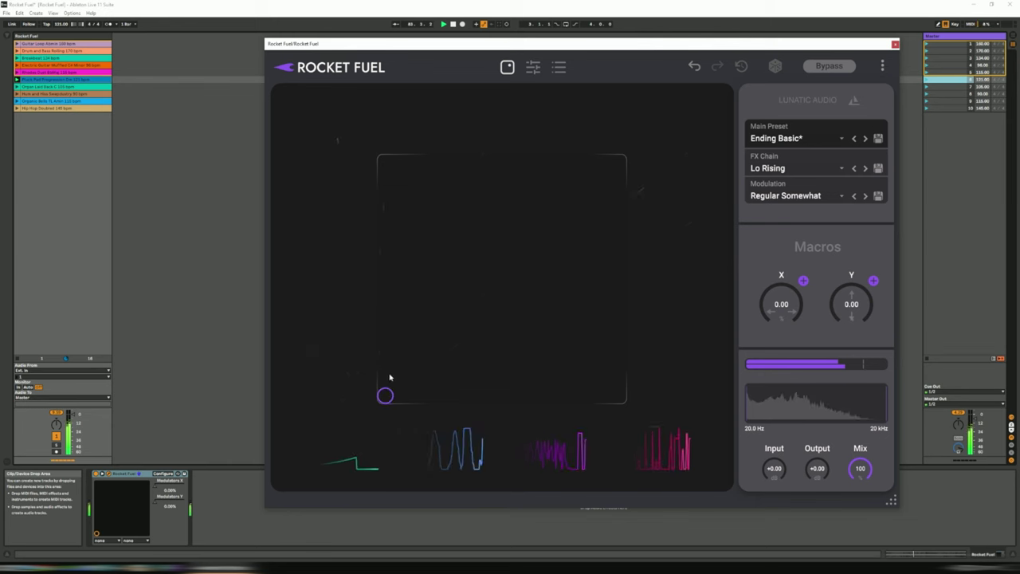
- Sweep the XY pad to X 48.6, Y 96.2 and switch playback to the drum and bass loop
{"action": "left_click_drag", "start_coordinate": [397, 383], "coordinate": [545, 215]}
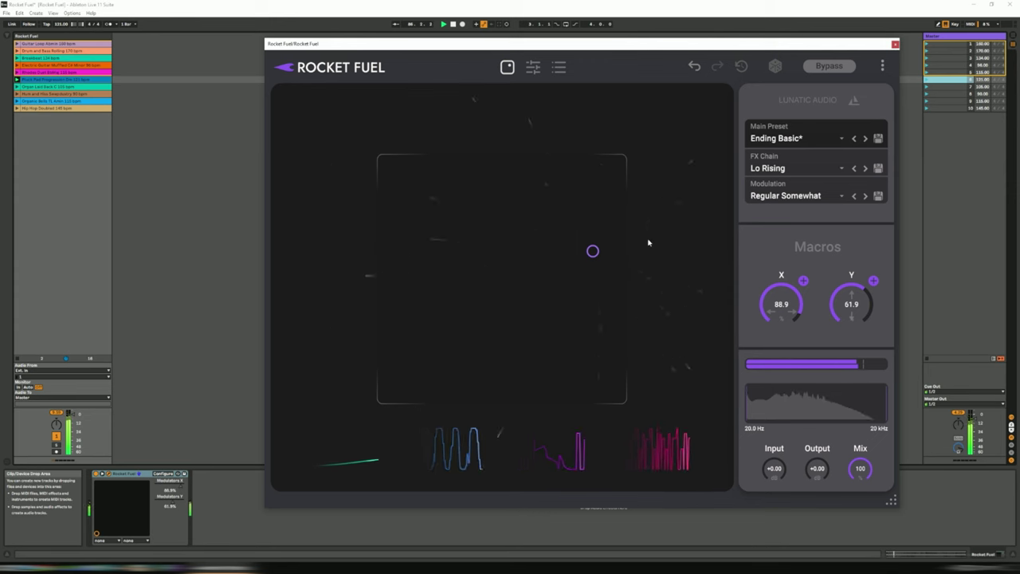
{"action": "left_click_drag", "start_coordinate": [592, 252], "coordinate": [499, 170]}
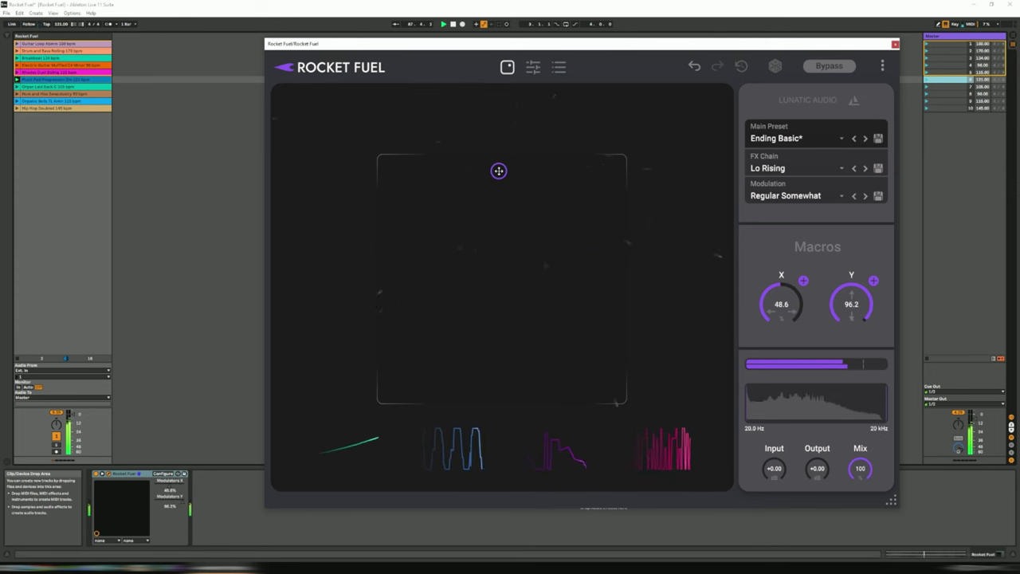
{"action": "left_click", "coordinate": [925, 51]}
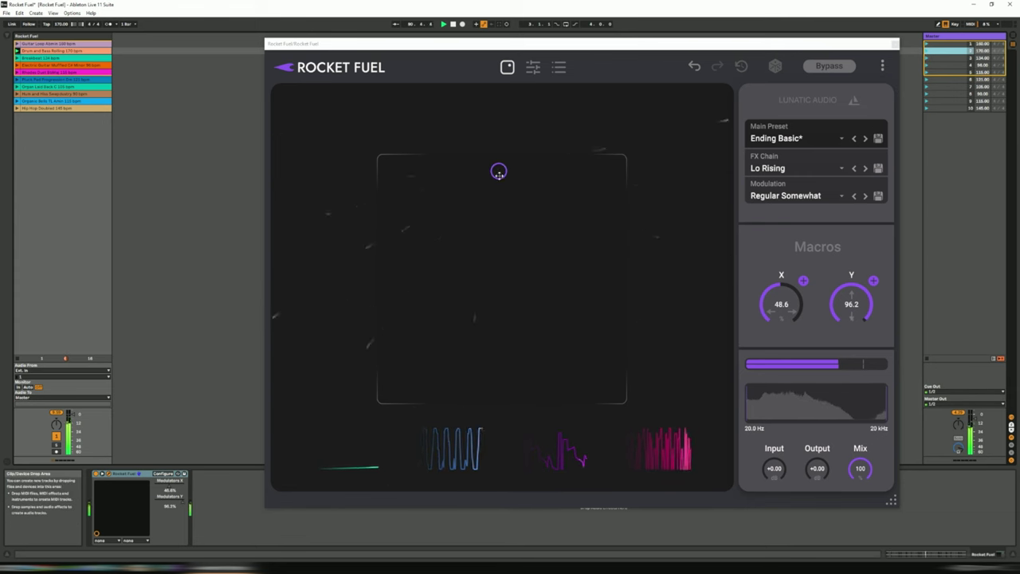
- Sweep the XY pad down to X 12.6, Y 6.60 and switch playback to the muffled electric guitar loop
{"action": "left_click_drag", "start_coordinate": [498, 171], "coordinate": [528, 184]}
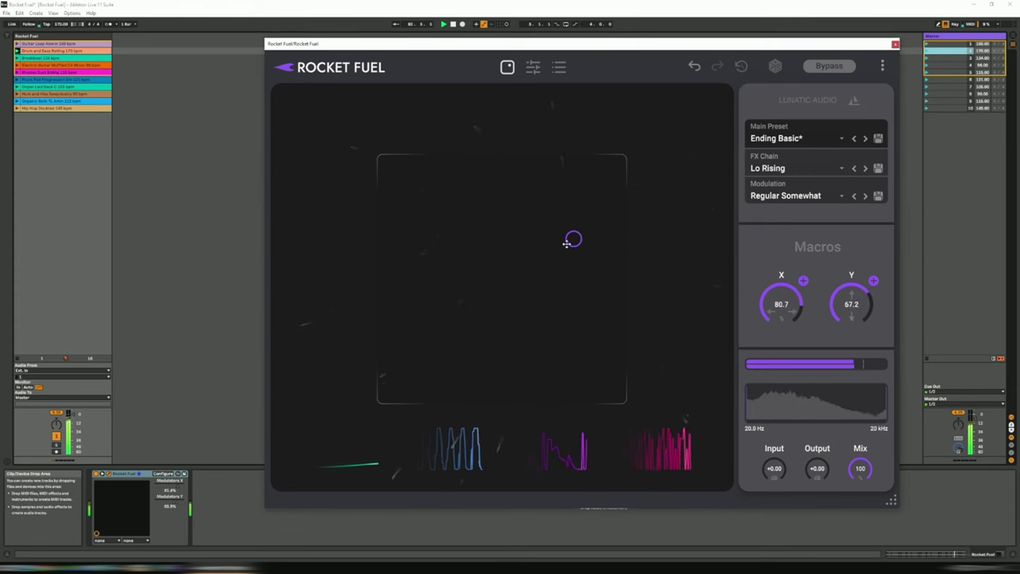
{"action": "left_click_drag", "start_coordinate": [566, 243], "coordinate": [435, 367]}
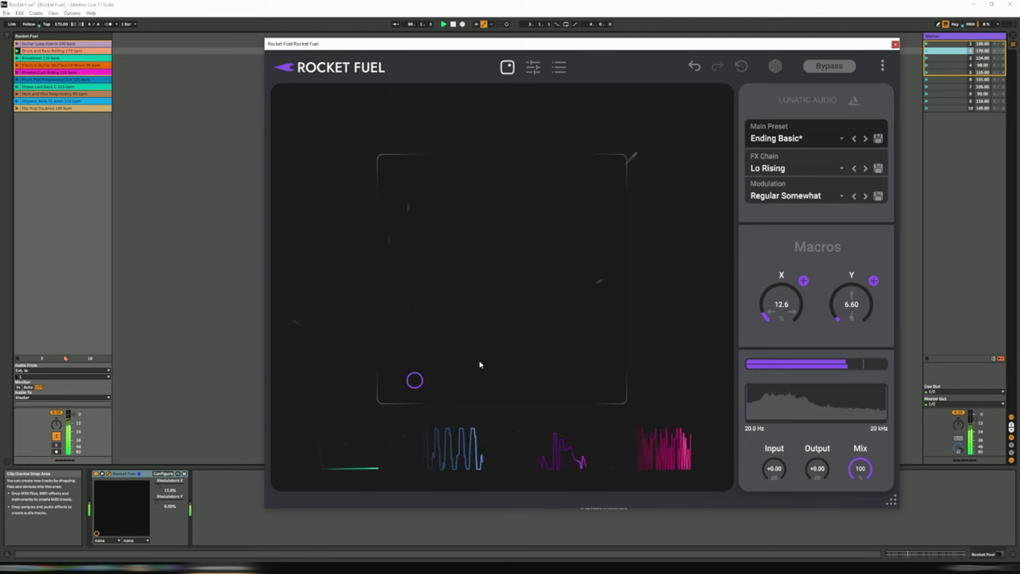
{"action": "left_click", "coordinate": [925, 65]}
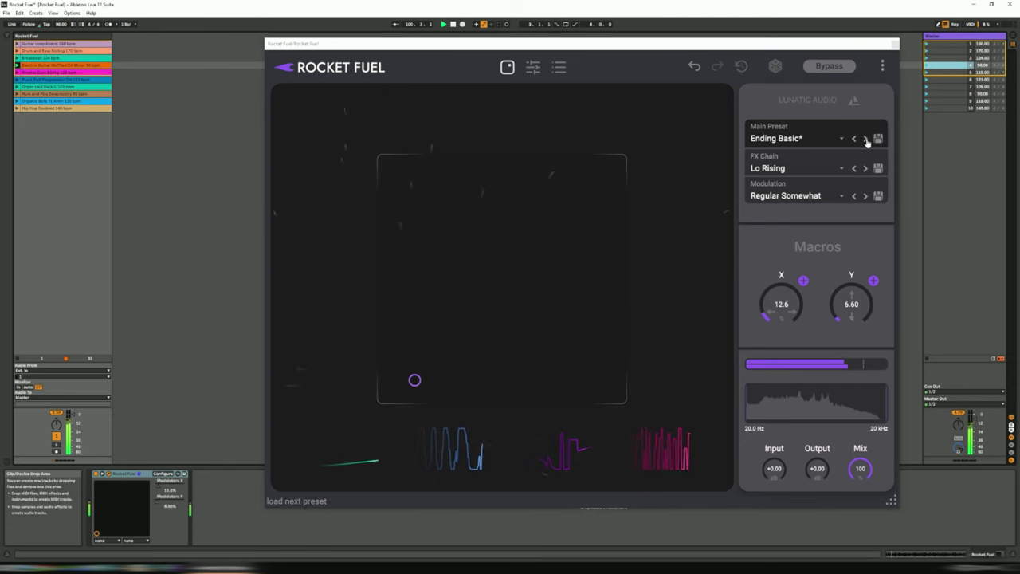
- Move the XY pad to X 78.7, Y 52.5, and load the Glitchy Feedback main preset with its effects chain shown
{"action": "left_click_drag", "start_coordinate": [415, 380], "coordinate": [551, 267]}
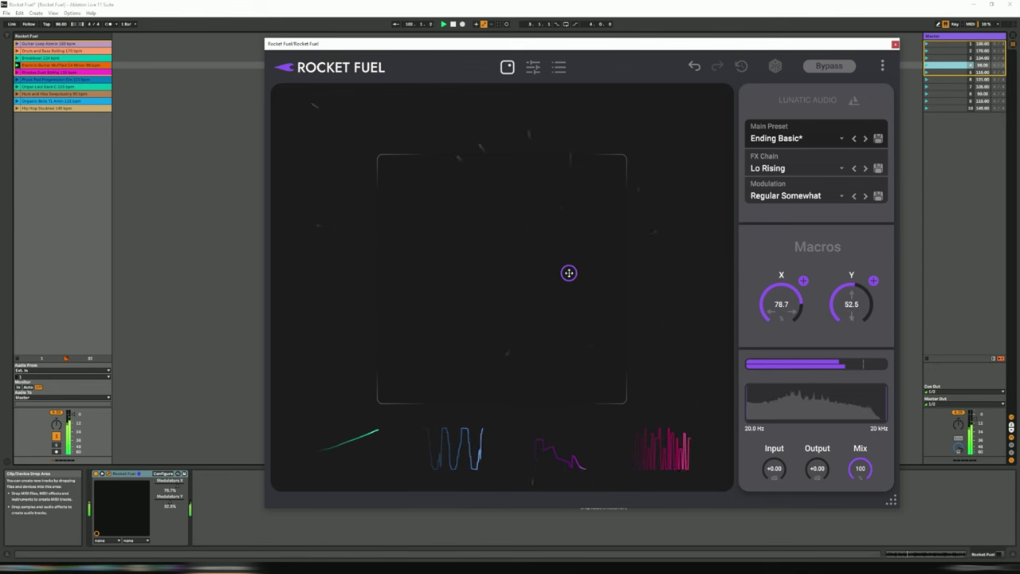
{"action": "left_click", "coordinate": [533, 67]}
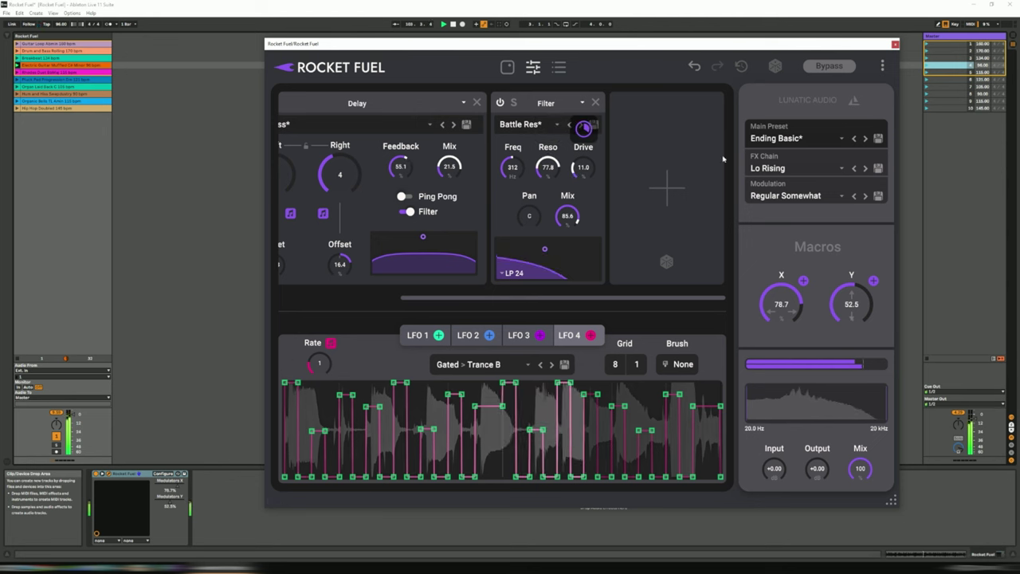
{"action": "left_click", "coordinate": [866, 139]}
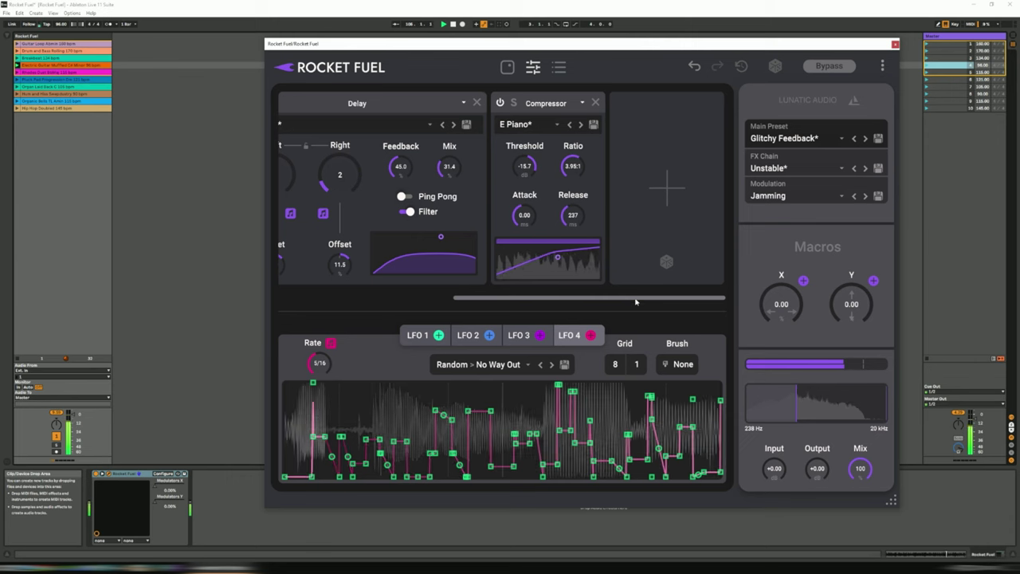
{"action": "left_click_drag", "start_coordinate": [633, 298], "coordinate": [458, 298]}
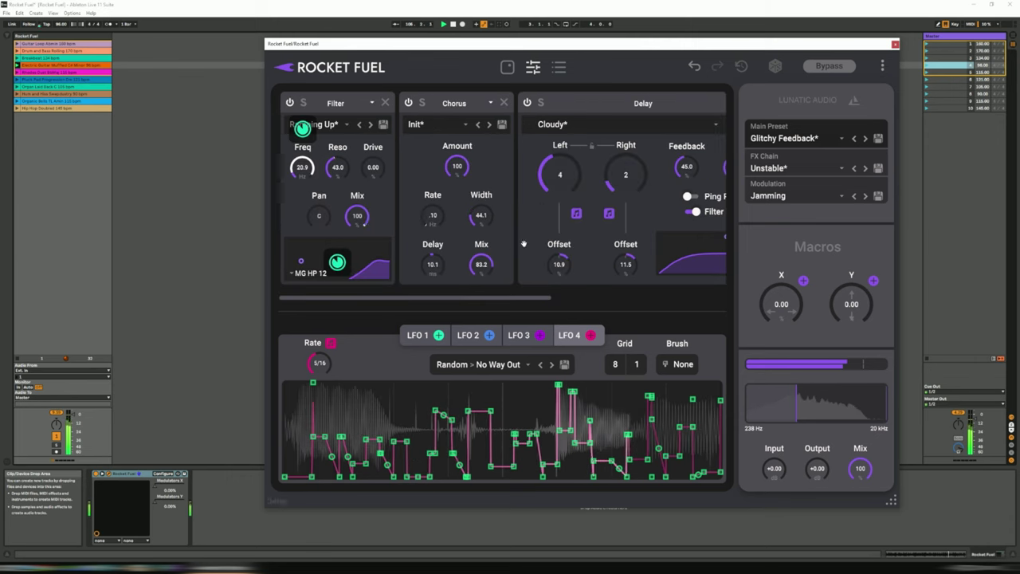
- Advance the main preset through High Llama to Horror Scape and show the start of its effects chain
{"action": "left_click", "coordinate": [865, 140]}
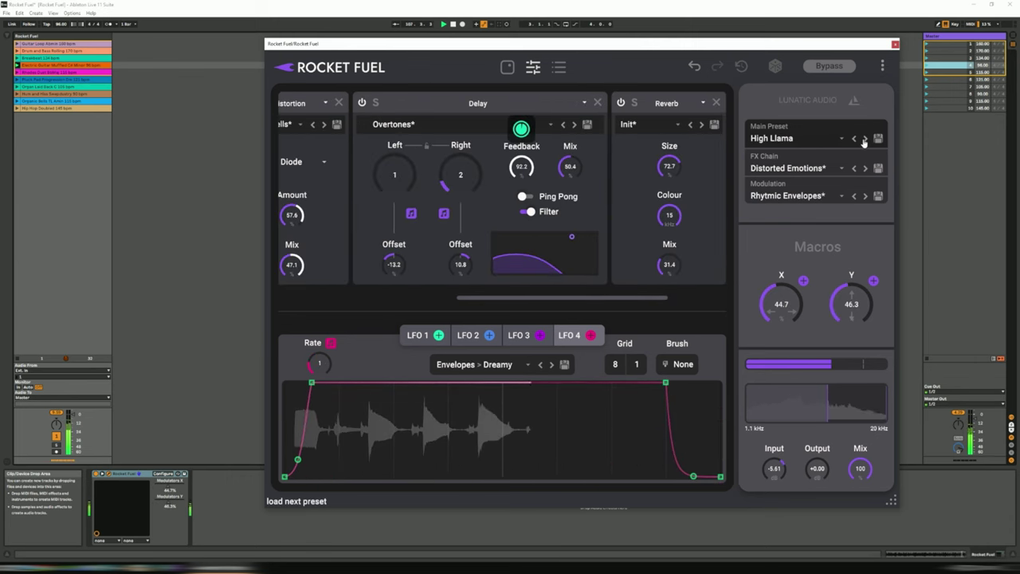
{"action": "left_click", "coordinate": [865, 140]}
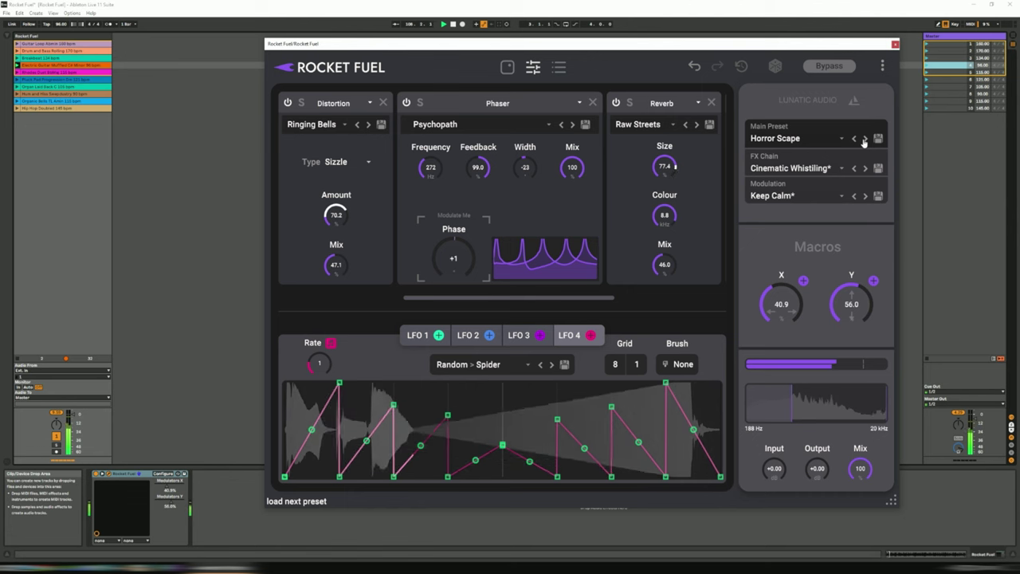
{"action": "left_click_drag", "start_coordinate": [570, 298], "coordinate": [446, 299]}
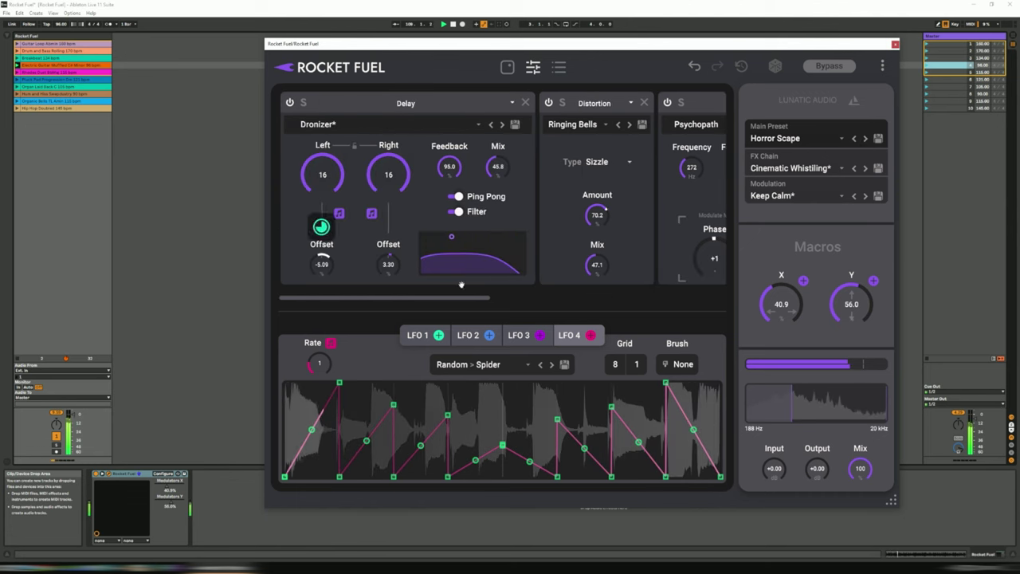
- Return to the XY pad view and sweep the Horror Scape preset to X 23.3, Y 56.4
{"action": "left_click", "coordinate": [507, 67]}
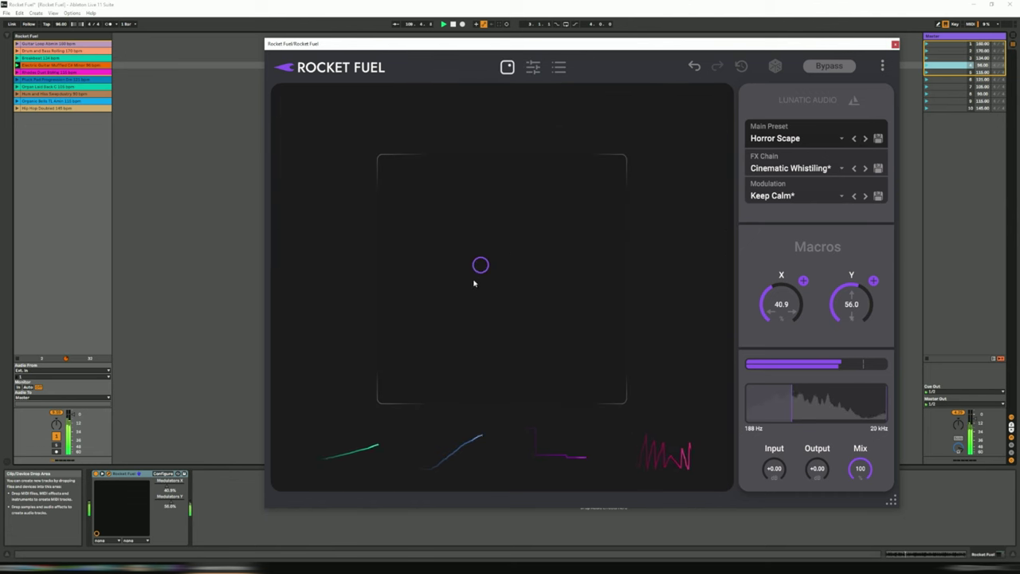
{"action": "left_click_drag", "start_coordinate": [481, 265], "coordinate": [564, 233]}
{"action": "left_click_drag", "start_coordinate": [556, 285], "coordinate": [439, 262]}
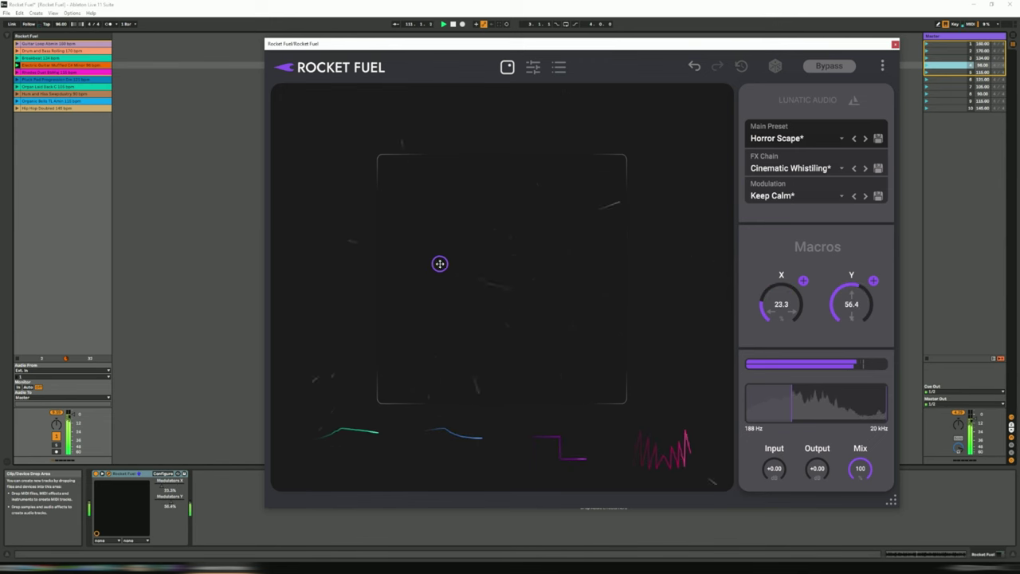
- Audition the organic bells loop with the XY pad moved to X 62.1, Y 91.0, and switch playback to the Rhodes loop
{"action": "left_click", "coordinate": [926, 102]}
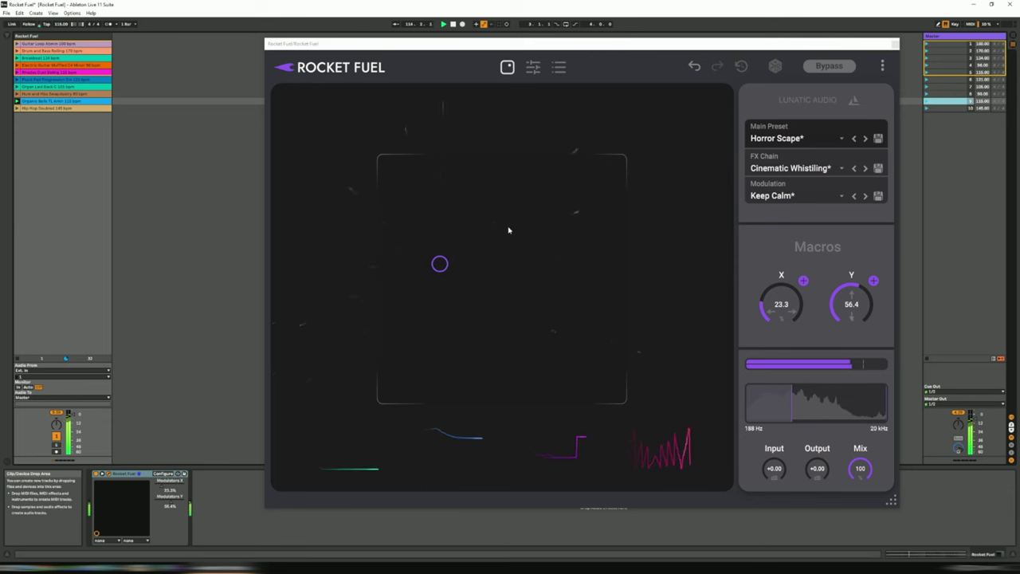
{"action": "left_click_drag", "start_coordinate": [437, 265], "coordinate": [529, 183]}
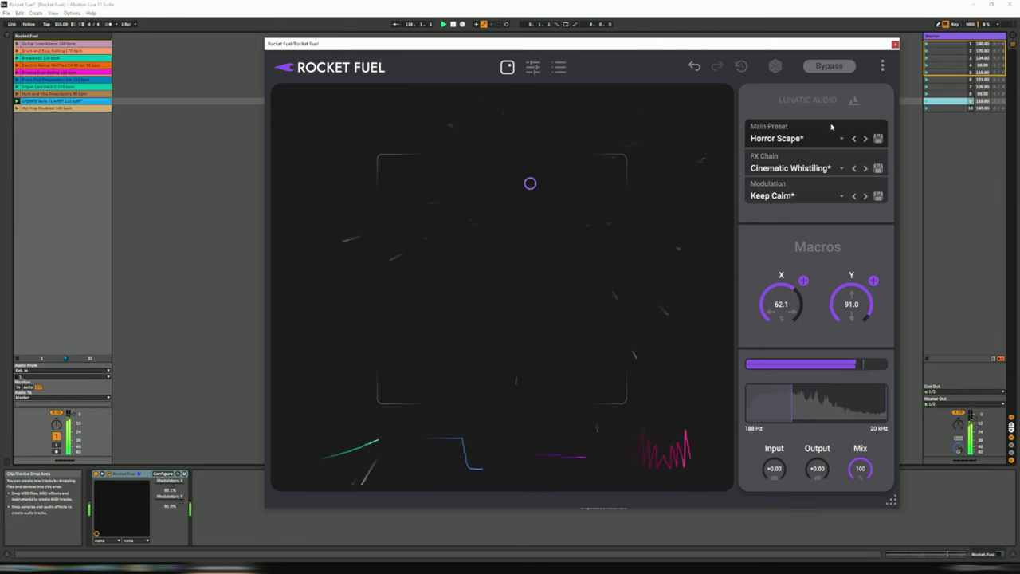
{"action": "left_click", "coordinate": [926, 74]}
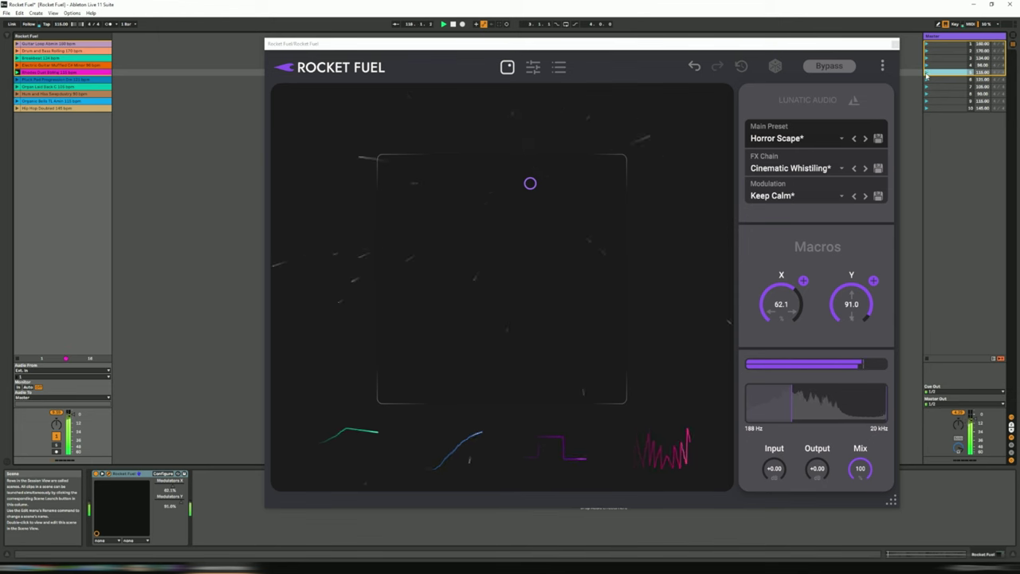
- Sweep the XY pad through X 71.9, Y 32.4 to X 23.0, Y 44.0, comparing the Rhodes loop with the plugin bypassed
{"action": "left_click_drag", "start_coordinate": [530, 183], "coordinate": [553, 319]}
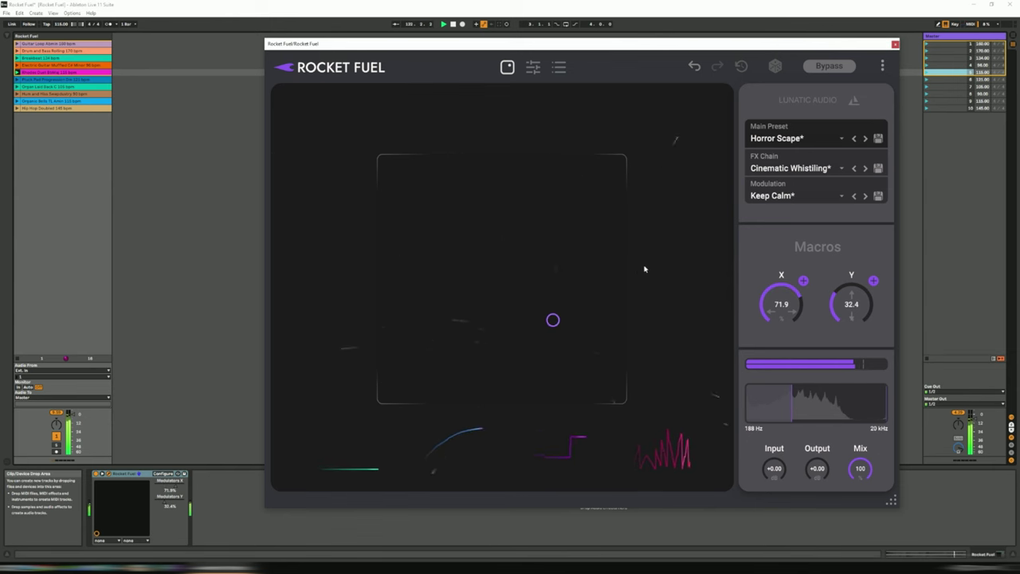
{"action": "left_click", "coordinate": [829, 68]}
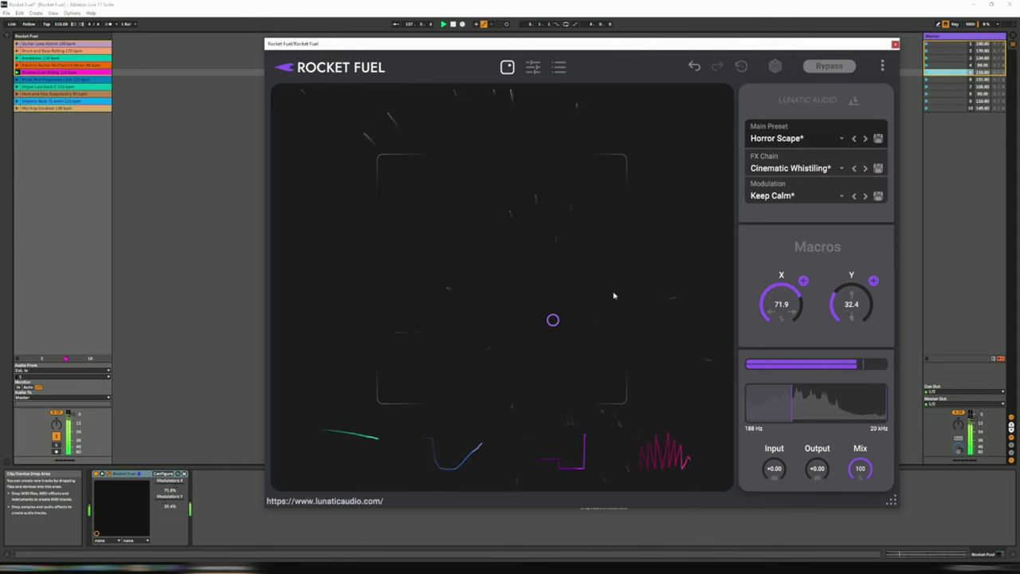
{"action": "left_click_drag", "start_coordinate": [552, 321], "coordinate": [439, 293]}
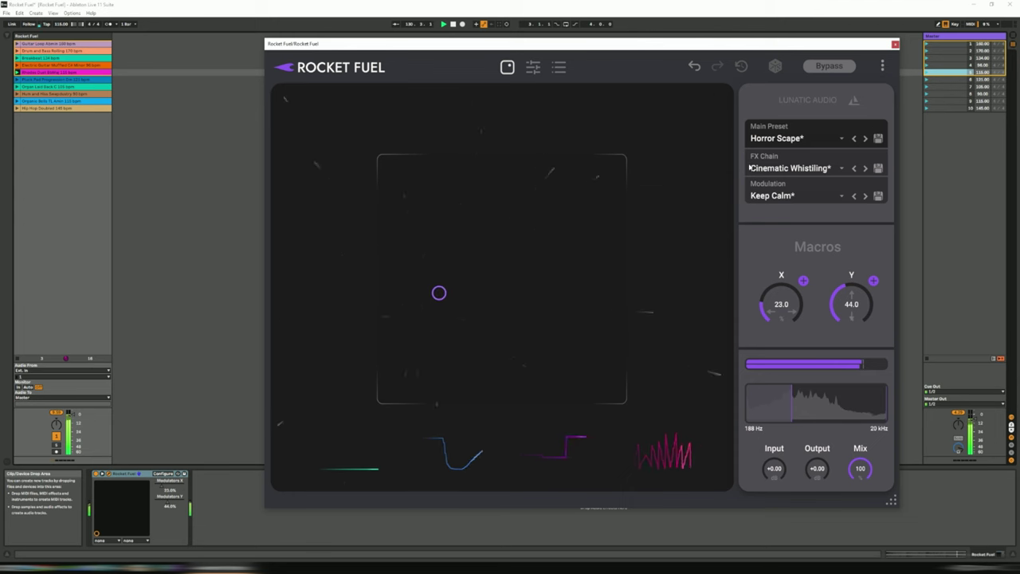
- Audition the Impulse and Time main preset at X 100, Y 75.2, and the Locomotive preset at X 16.5, Y 92.3
{"action": "left_click", "coordinate": [866, 139]}
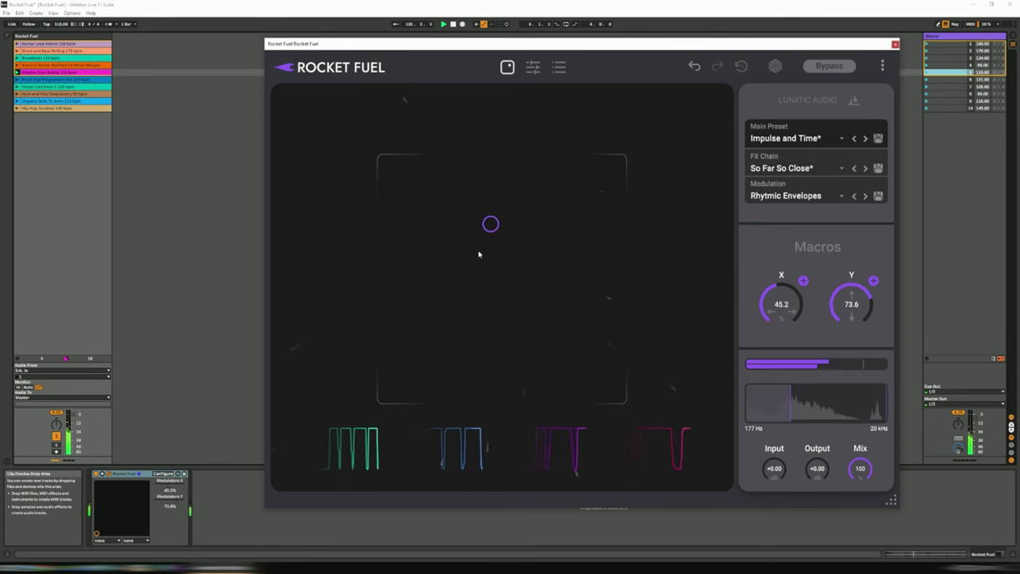
{"action": "left_click_drag", "start_coordinate": [490, 223], "coordinate": [651, 210]}
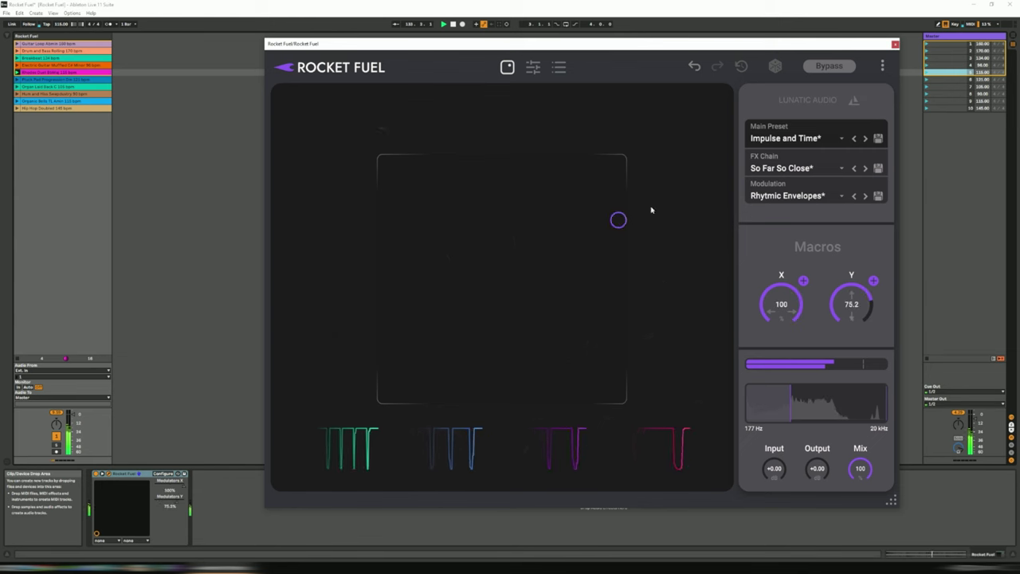
{"action": "left_click", "coordinate": [864, 140]}
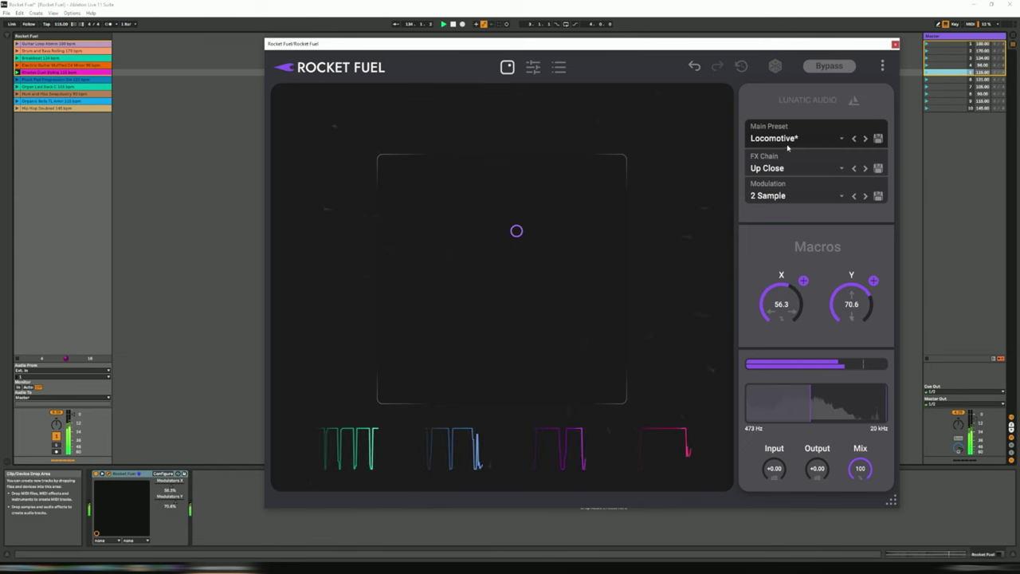
{"action": "left_click_drag", "start_coordinate": [517, 232], "coordinate": [423, 180]}
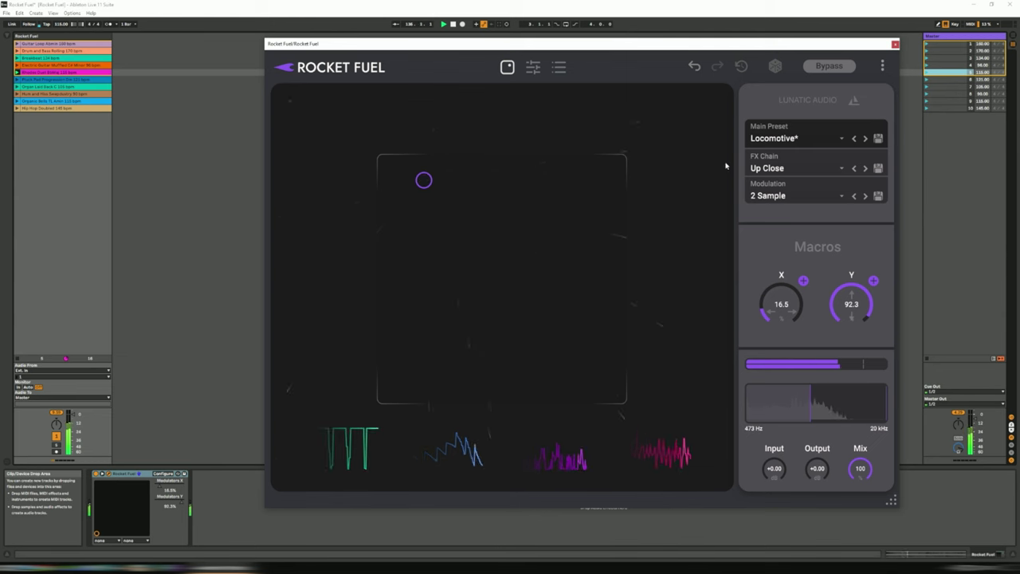
- Switch playback to the pad progression loop and move the XY pad to X 89.5, Y 88.6
{"action": "left_click", "coordinate": [944, 79]}
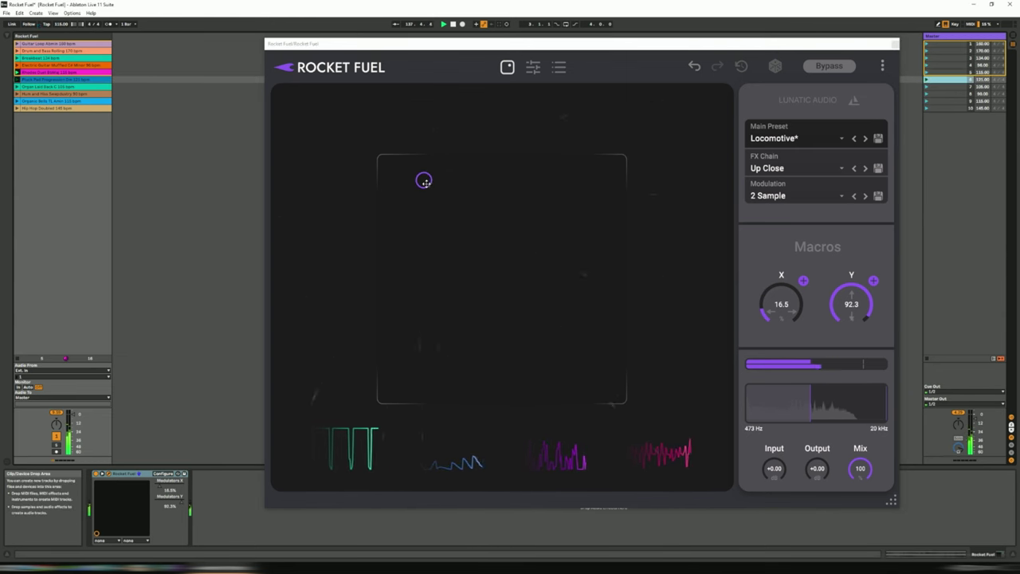
{"action": "left_click_drag", "start_coordinate": [424, 181], "coordinate": [606, 187]}
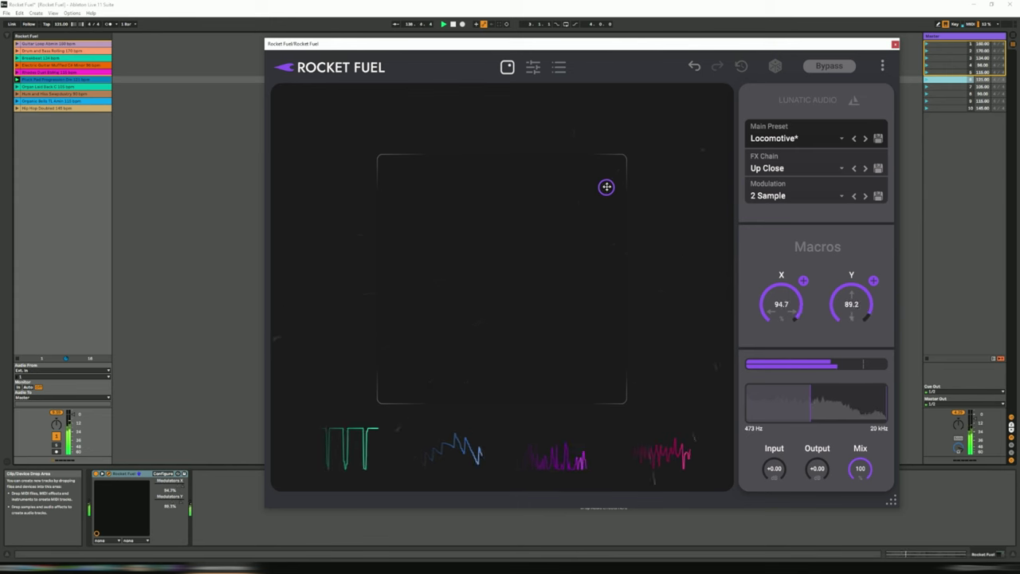
- Load the Slow Flow main preset from the Groove category and sweep the XY pad to X 100, Y 82.9
{"action": "left_click", "coordinate": [793, 139]}
{"action": "mouse_move", "coordinate": [801, 236]}
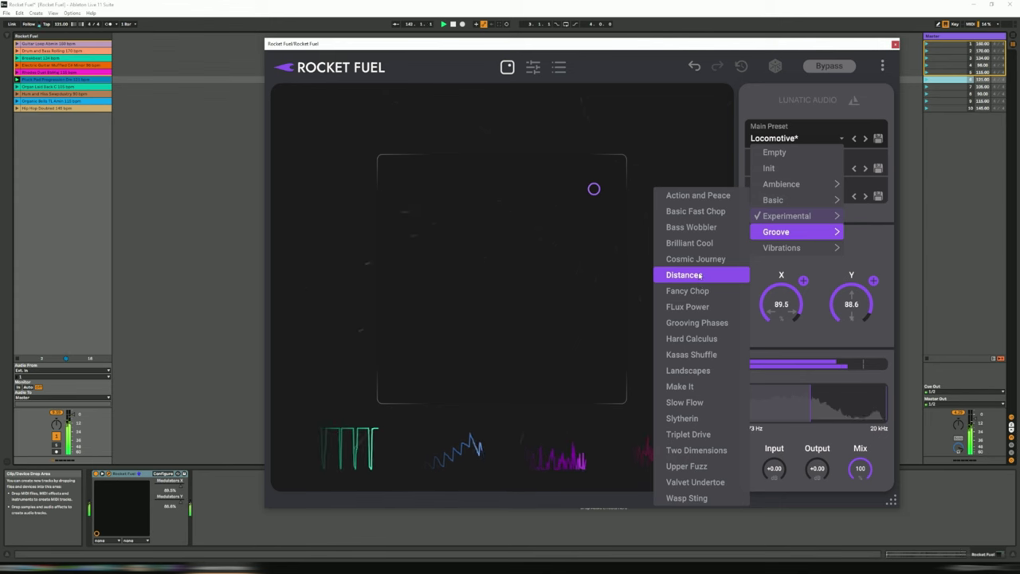
{"action": "left_click", "coordinate": [701, 402]}
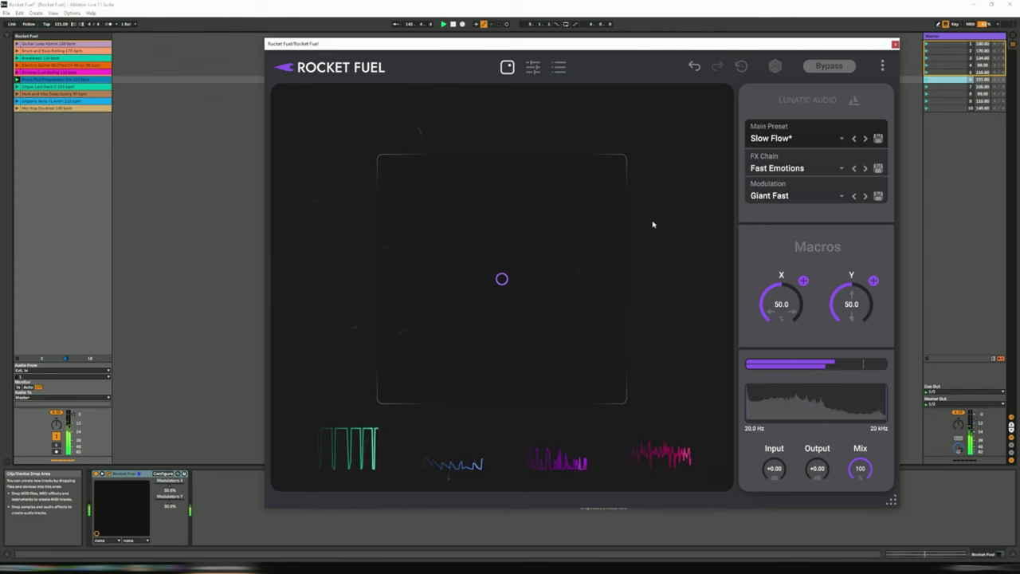
{"action": "left_click_drag", "start_coordinate": [523, 273], "coordinate": [496, 162]}
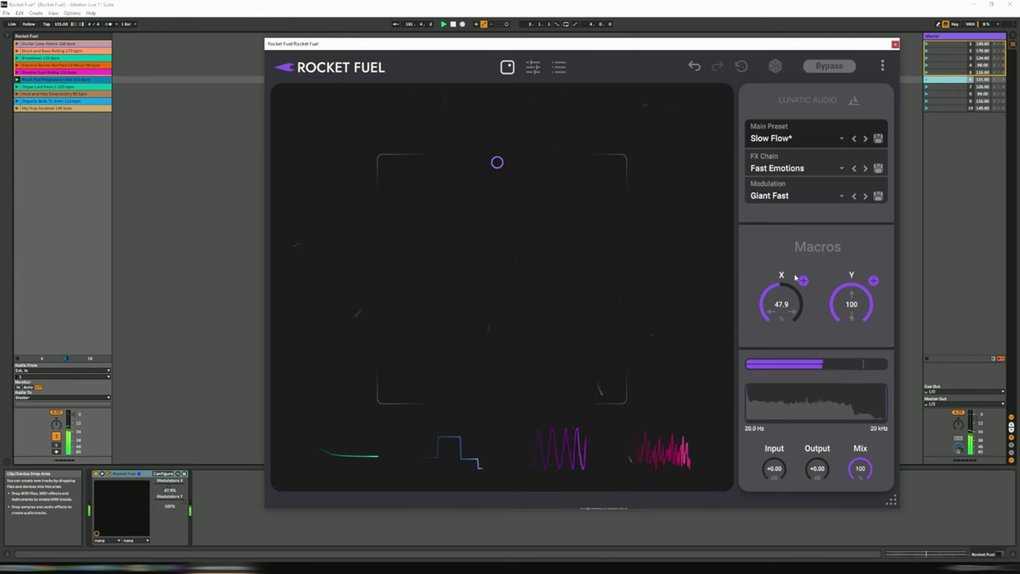
{"action": "left_click_drag", "start_coordinate": [496, 163], "coordinate": [621, 202]}
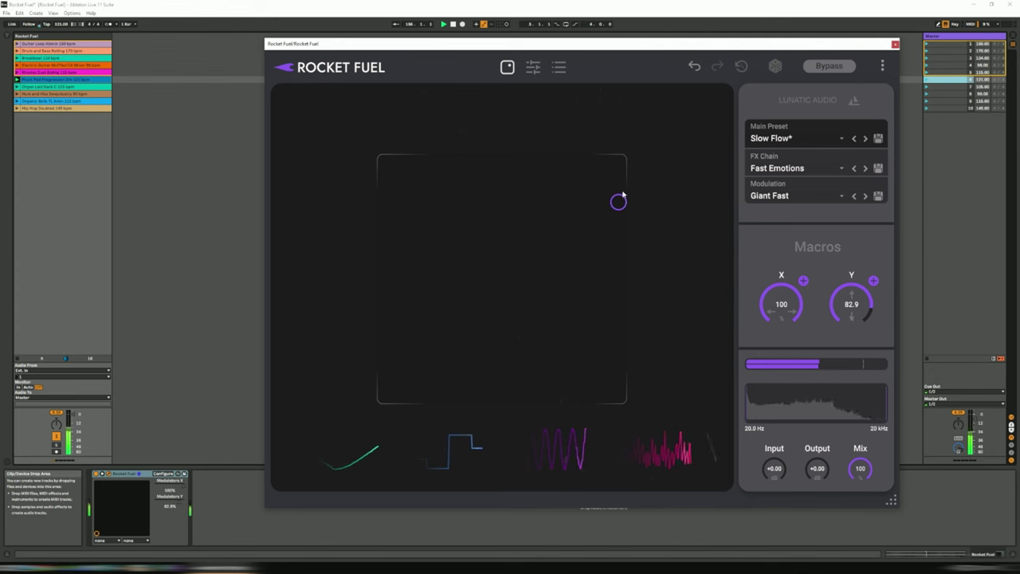
- Audition the Slytherin main preset at X 27.3, Y 94.5, and the Triplet Drive preset at X 66.7, Y 81.9
{"action": "left_click", "coordinate": [867, 139]}
{"action": "left_click_drag", "start_coordinate": [528, 269], "coordinate": [449, 174]}
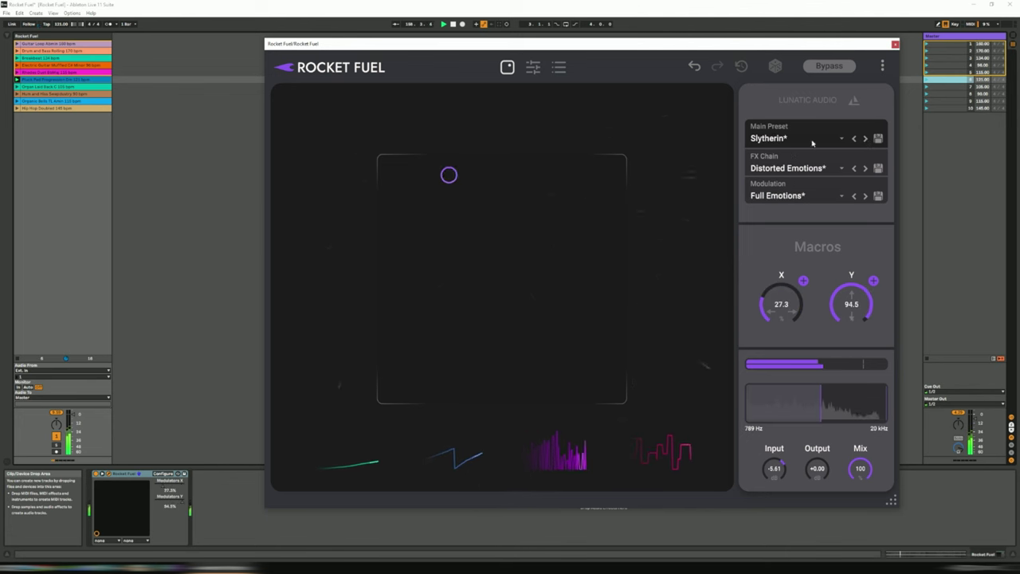
{"action": "left_click", "coordinate": [866, 139]}
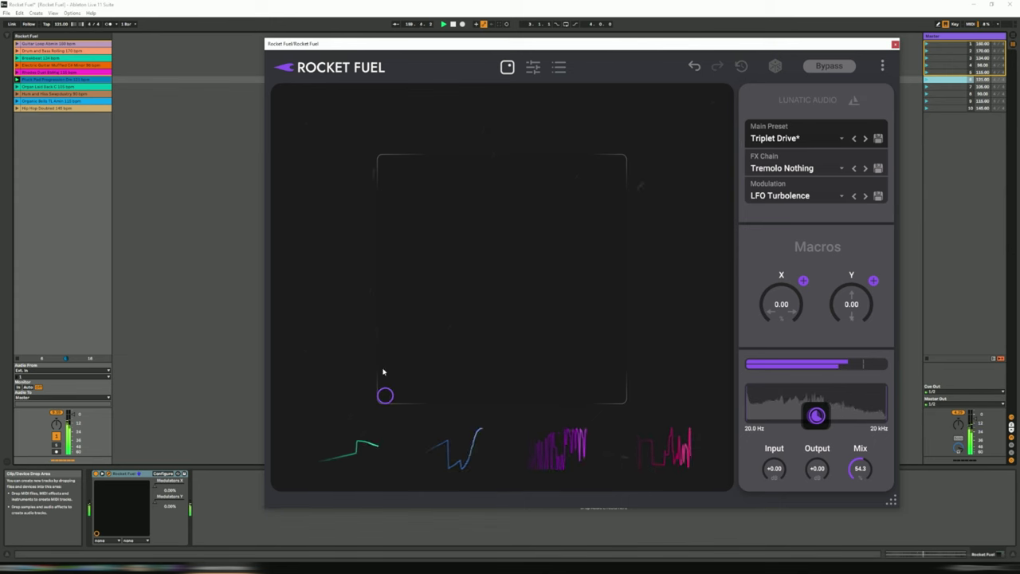
{"action": "left_click_drag", "start_coordinate": [382, 372], "coordinate": [540, 205]}
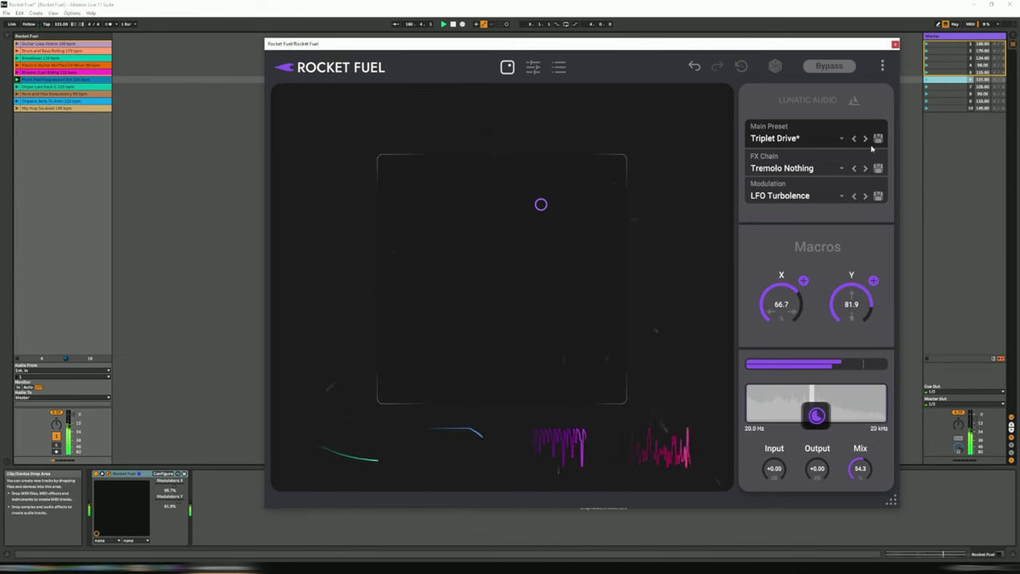
- Switch playback to the breakbeat loop and load the Two Dimensions main preset, sweeping the XY pad to X 83.6, Y 83.6
{"action": "left_click", "coordinate": [929, 59]}
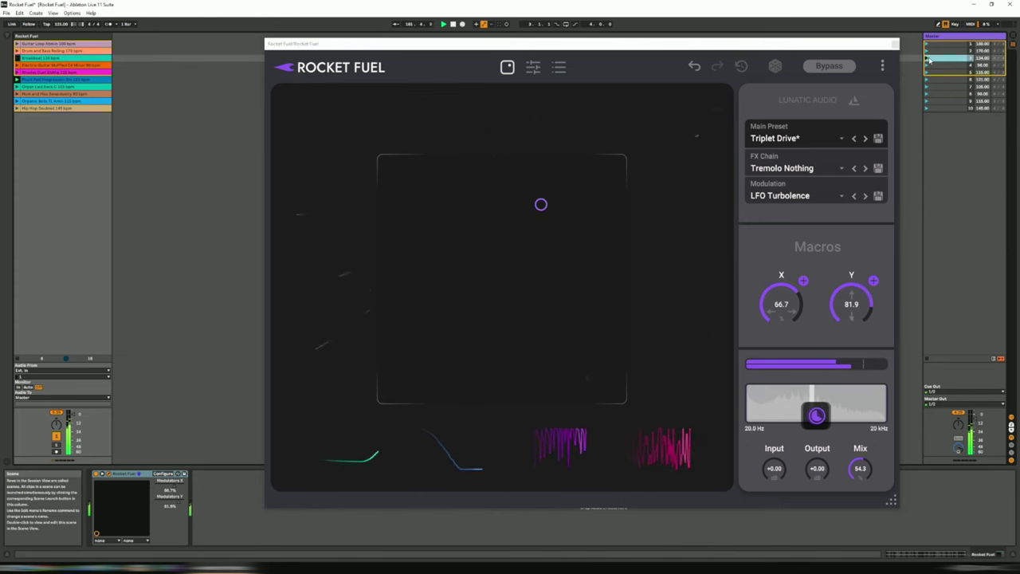
{"action": "left_click_drag", "start_coordinate": [540, 204], "coordinate": [457, 261]}
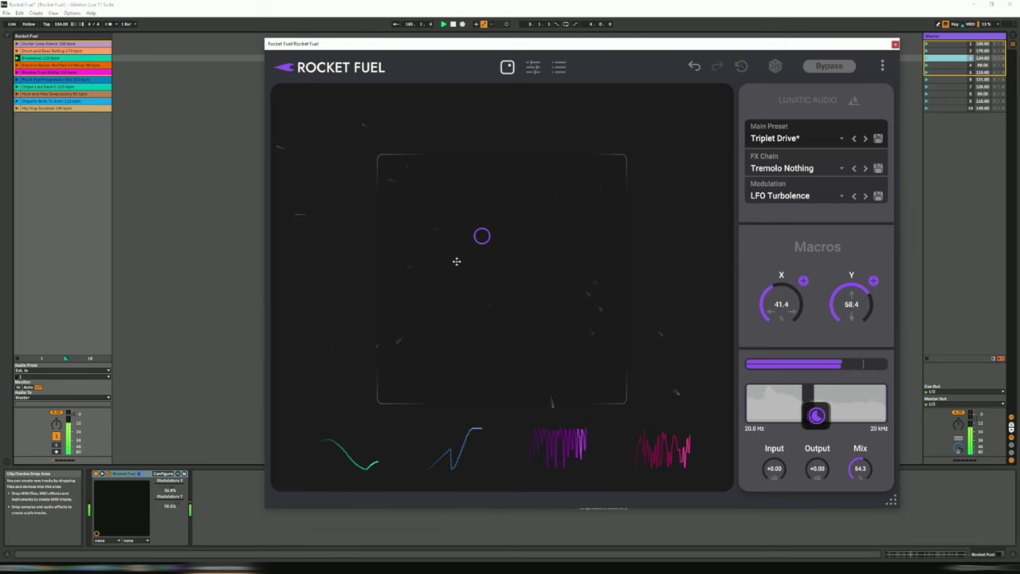
{"action": "left_click", "coordinate": [867, 140]}
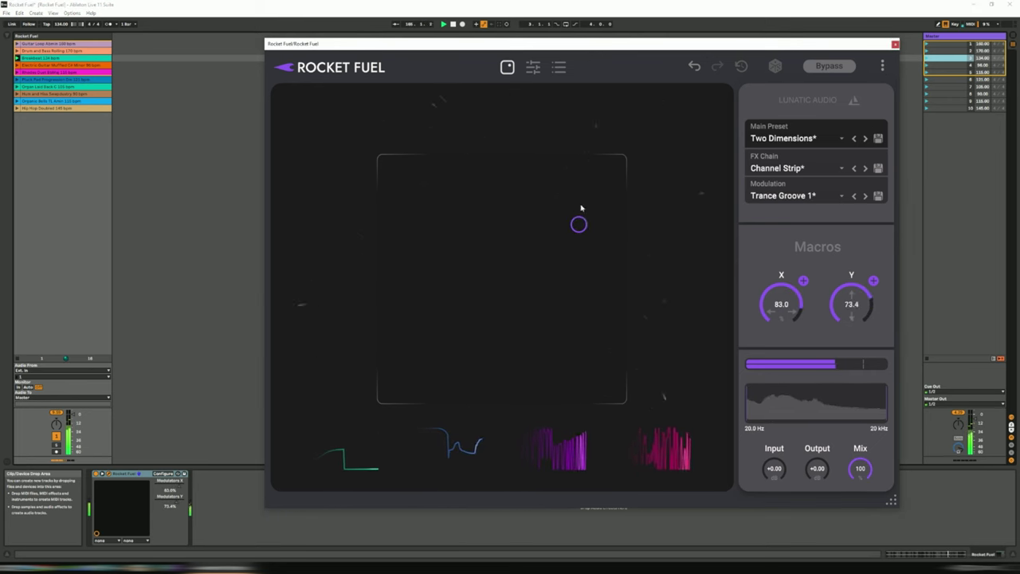
- Load the Hot Topic main preset from the Vibrations category and sweep the XY pad to X 100, Y 100
{"action": "left_click", "coordinate": [786, 140]}
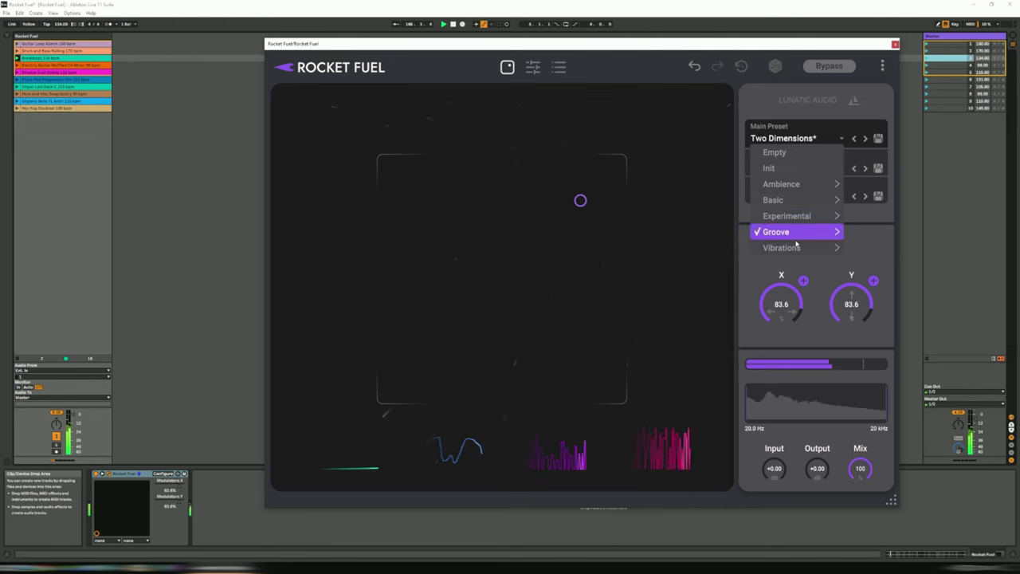
{"action": "mouse_move", "coordinate": [785, 247]}
{"action": "left_click", "coordinate": [669, 257]}
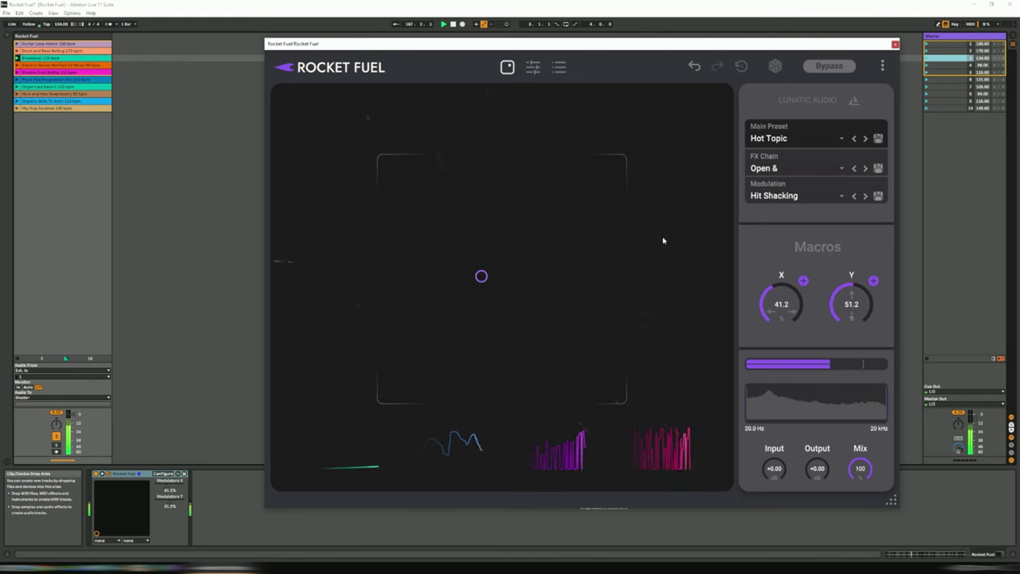
{"action": "left_click_drag", "start_coordinate": [480, 277], "coordinate": [569, 193]}
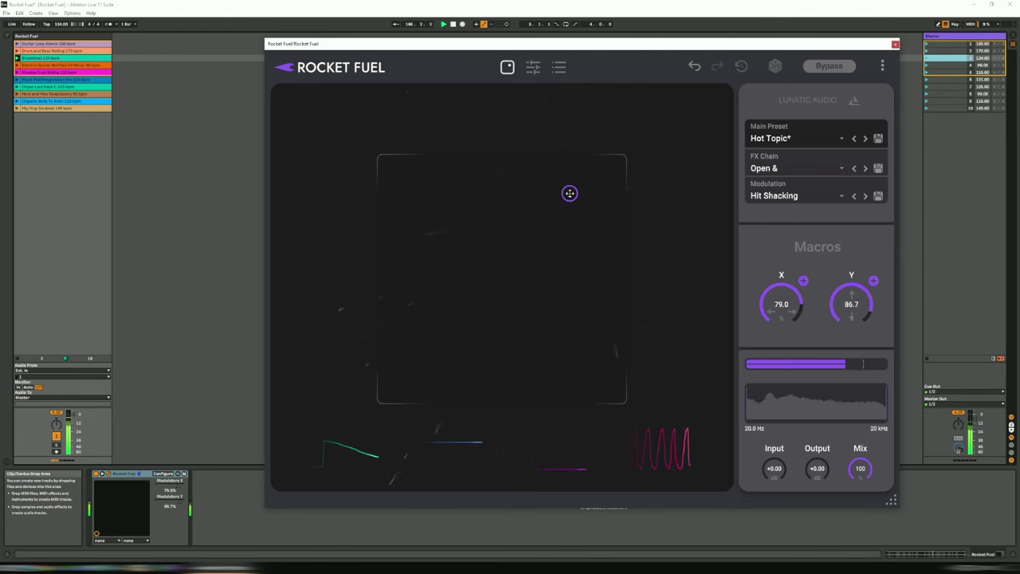
{"action": "left_click_drag", "start_coordinate": [498, 175], "coordinate": [636, 155]}
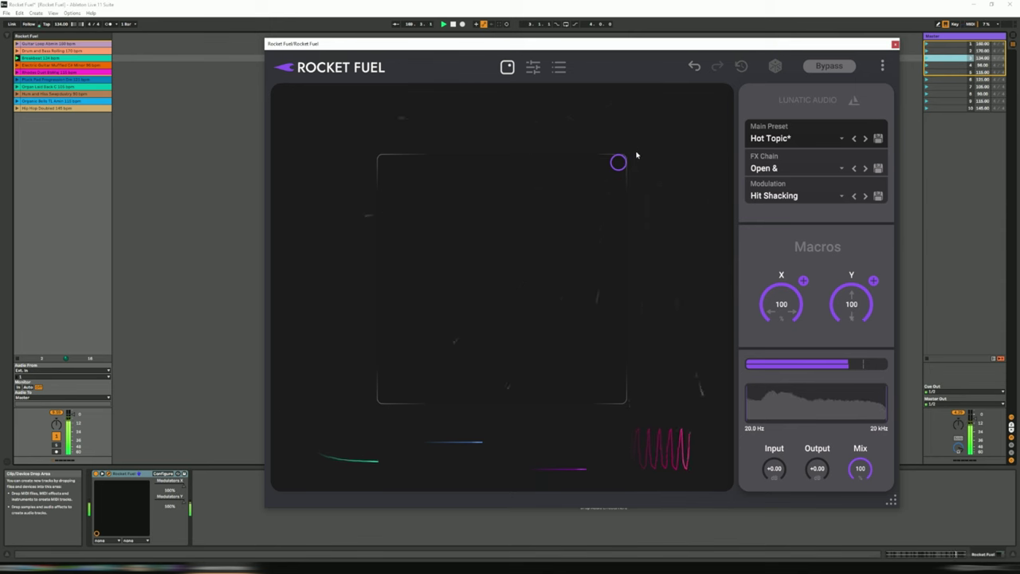
- Audition the Hemoglobin main preset on the breakbeat and pad progression loops, ending with the XY pad at X 47.4, Y 92.5
{"action": "left_click", "coordinate": [854, 139]}
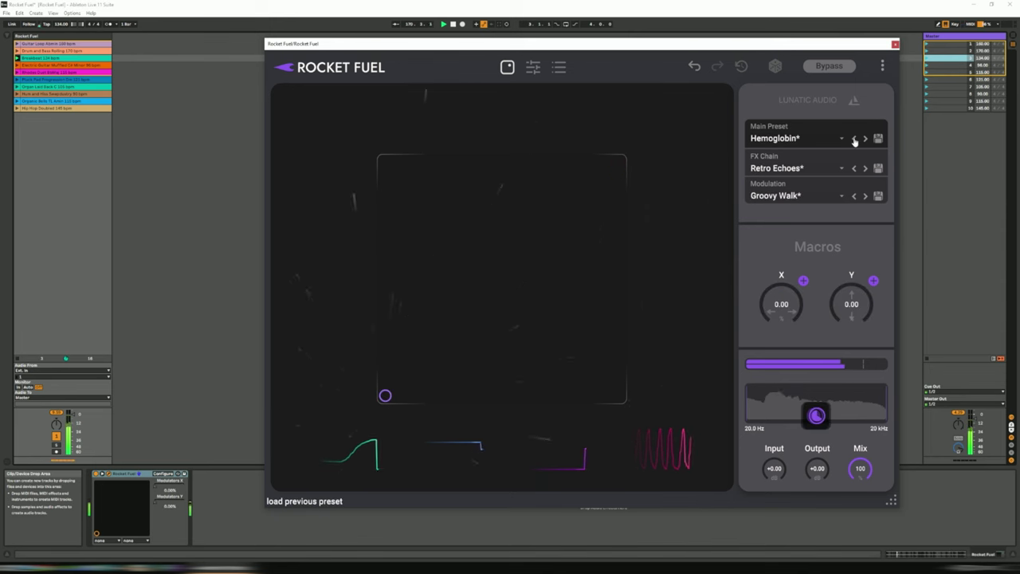
{"action": "left_click_drag", "start_coordinate": [385, 395], "coordinate": [539, 198]}
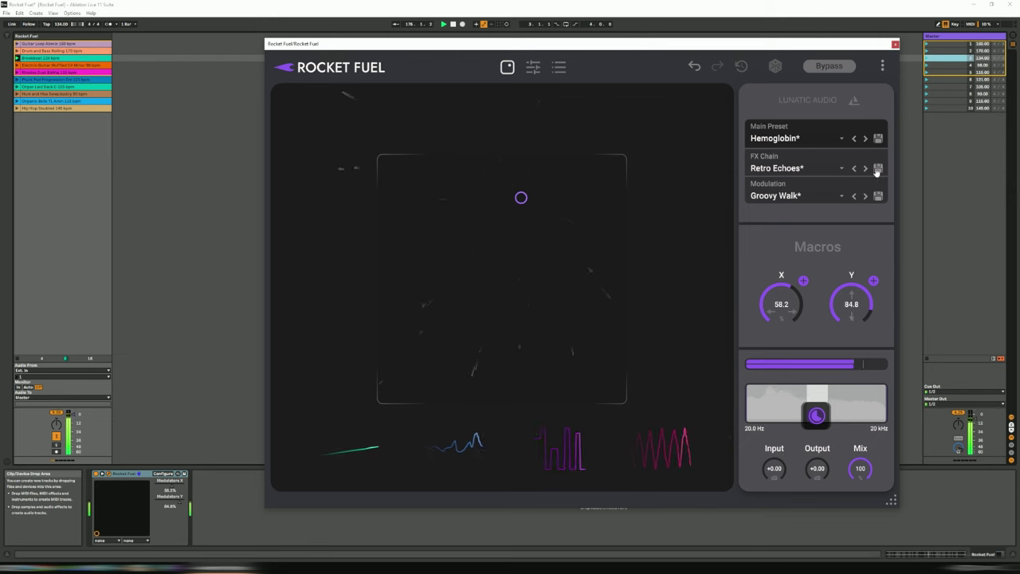
{"action": "left_click", "coordinate": [927, 81]}
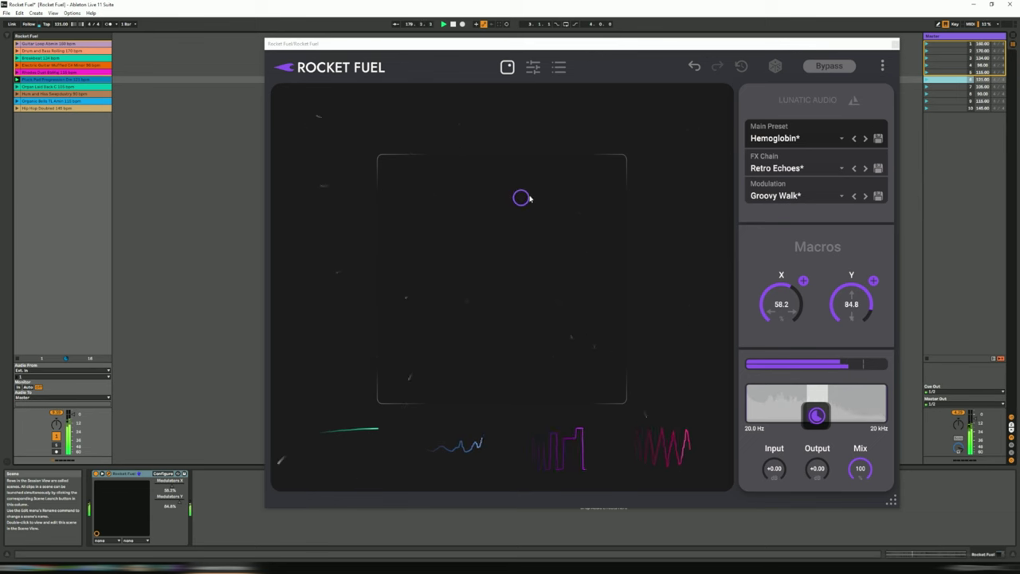
{"action": "left_click_drag", "start_coordinate": [556, 194], "coordinate": [496, 180]}
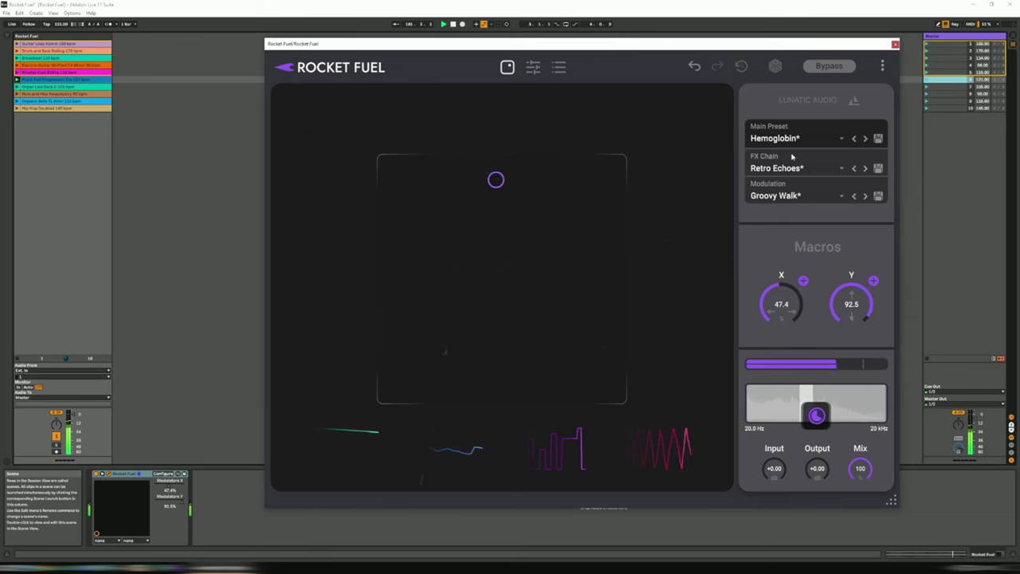
- Switch playback to the breakbeat and the drum and bass loop, and sweep the XY pad to X 22.7, Y 44.0
{"action": "left_click", "coordinate": [926, 57]}
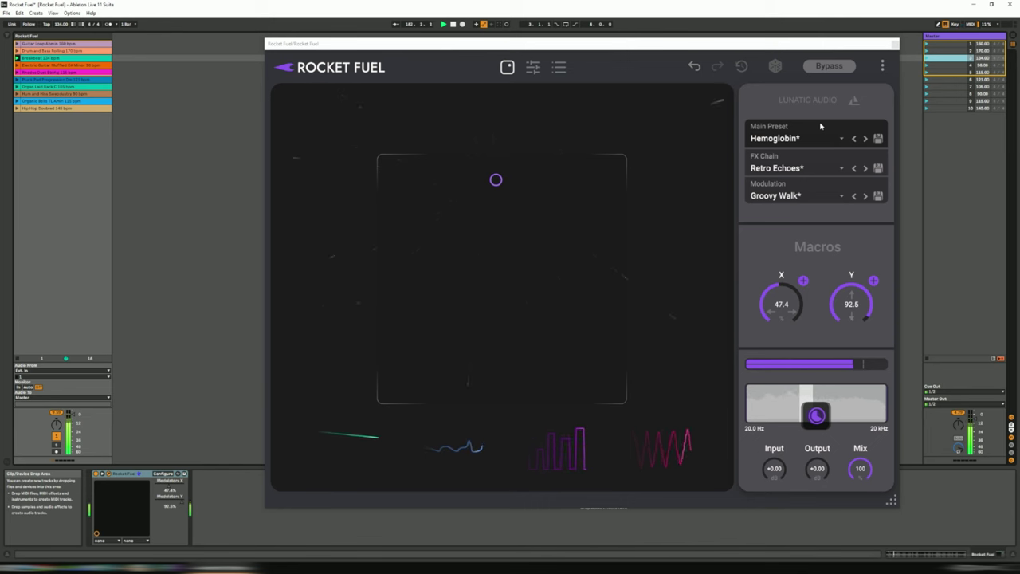
{"action": "left_click", "coordinate": [926, 51]}
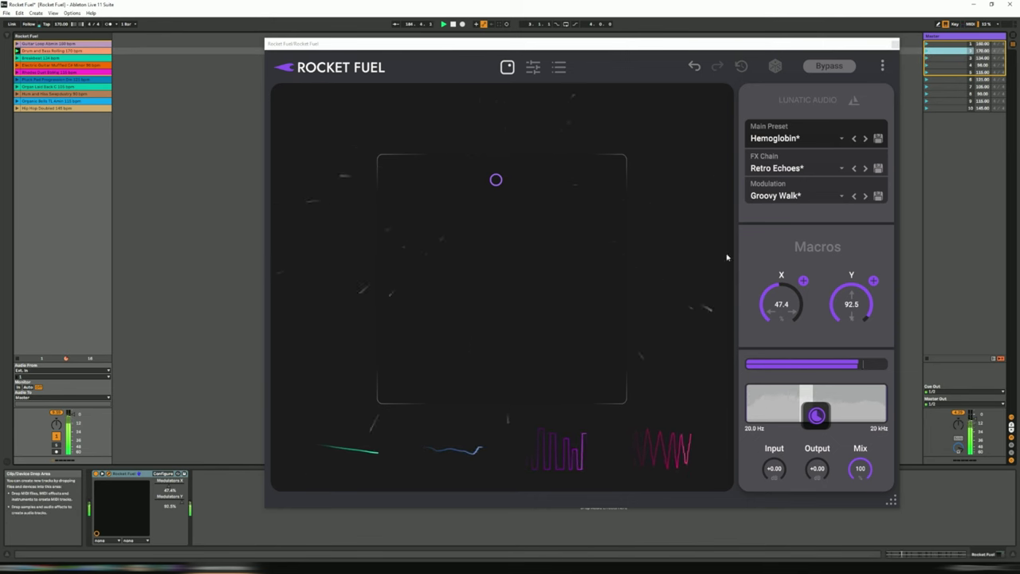
{"action": "left_click_drag", "start_coordinate": [496, 179], "coordinate": [438, 292]}
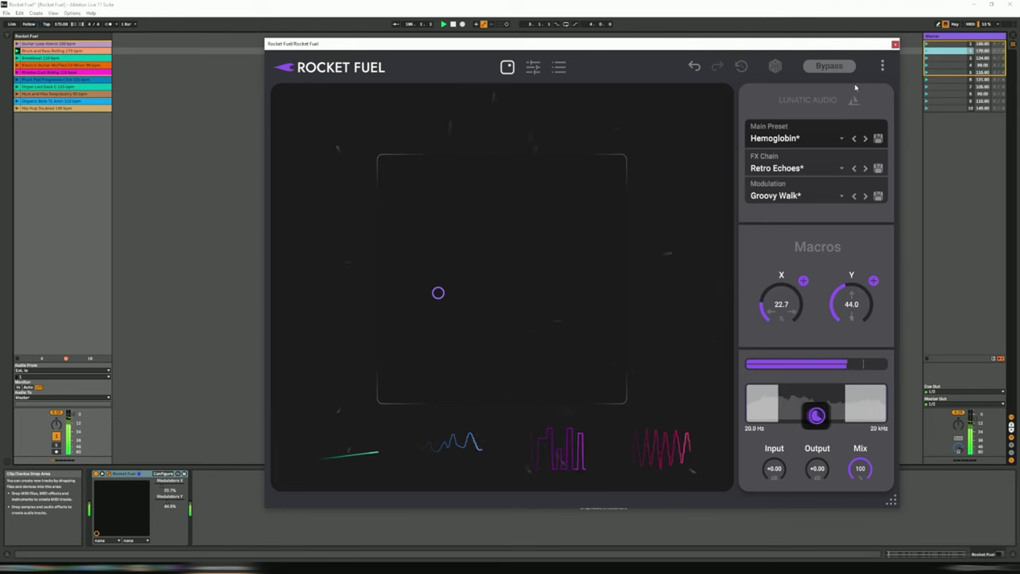
- Audition the Glitch Cinematic main preset on the drum and bass, hip hop and Hum and Hiss loops, ending at X 80.1, Y 66.9
{"action": "left_click", "coordinate": [854, 139]}
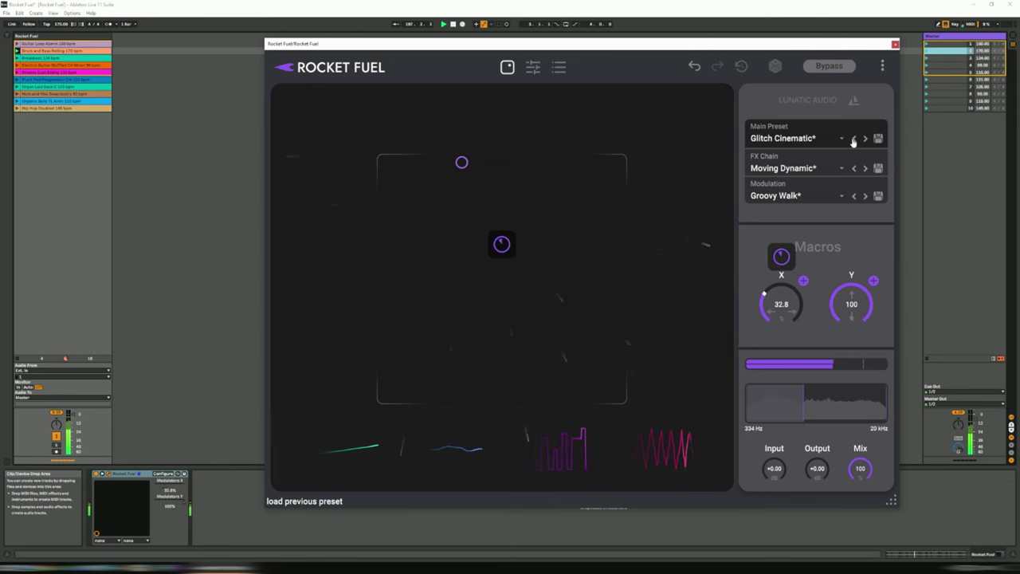
{"action": "left_click_drag", "start_coordinate": [472, 176], "coordinate": [571, 273]}
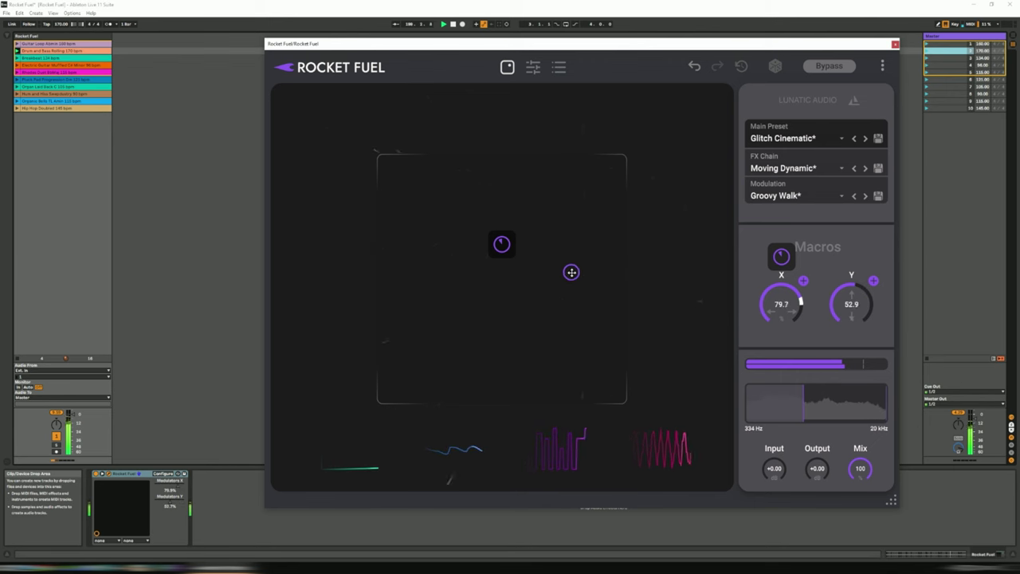
{"action": "left_click", "coordinate": [927, 108]}
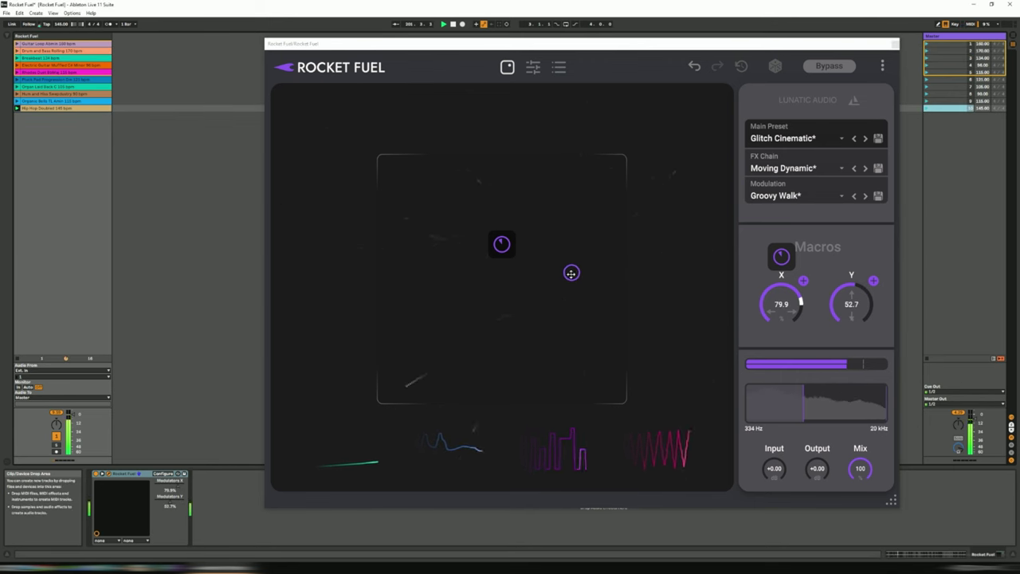
{"action": "left_click_drag", "start_coordinate": [571, 272], "coordinate": [466, 351]}
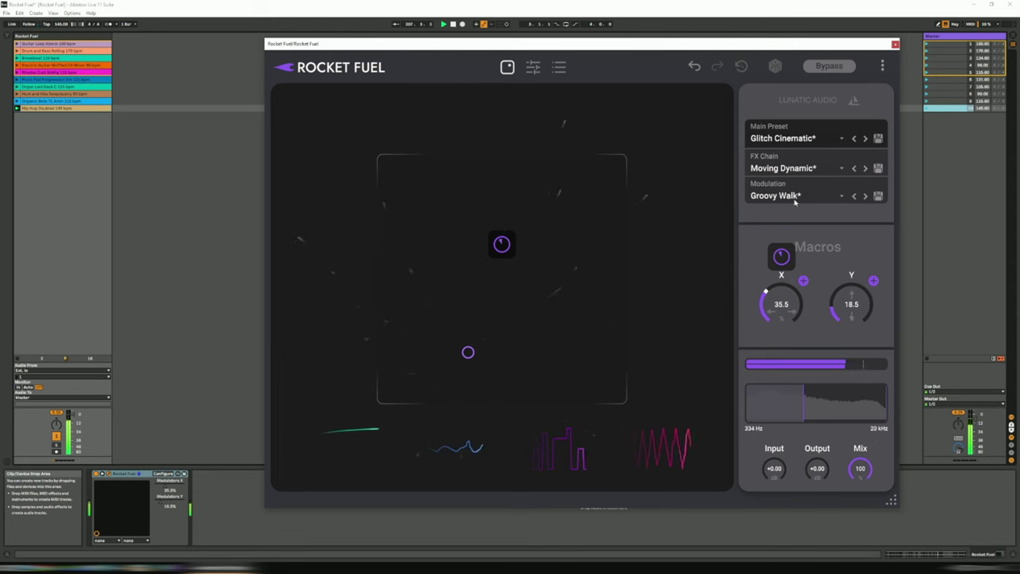
{"action": "left_click", "coordinate": [926, 94]}
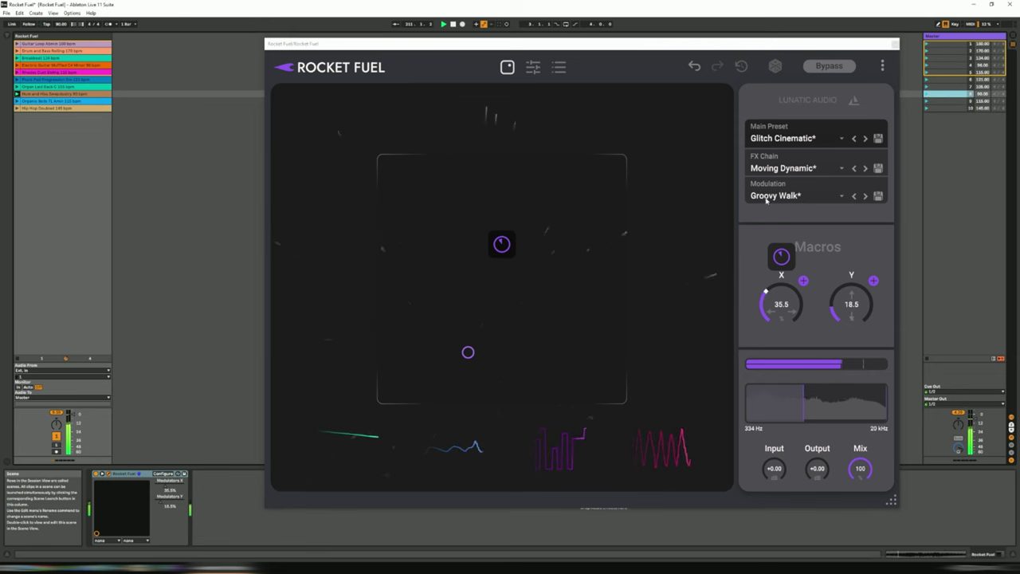
{"action": "left_click_drag", "start_coordinate": [468, 352], "coordinate": [572, 239]}
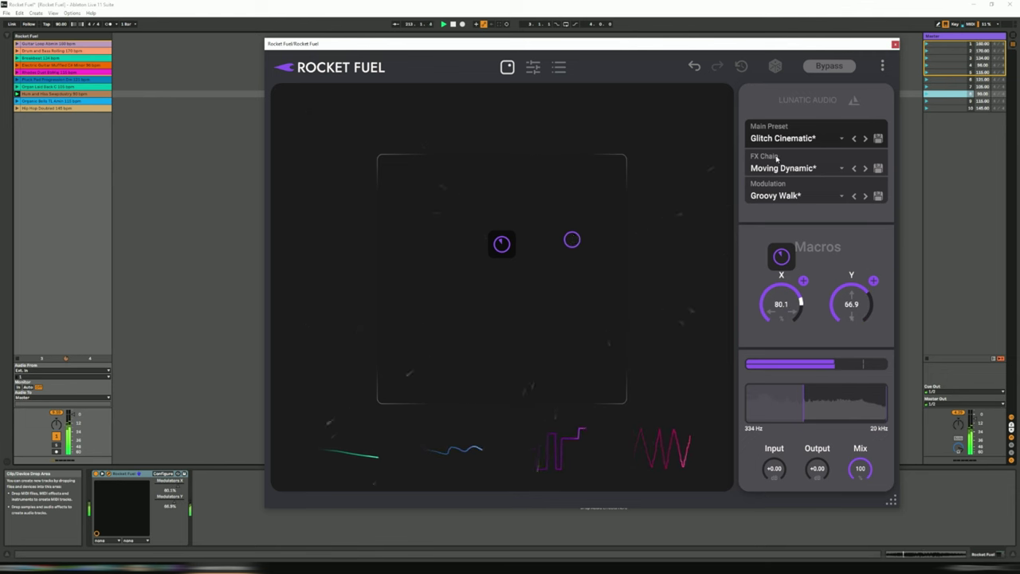
- Audition the Floating In Fire main preset at X 76.3, Y 44.0, and the Distorted Lines preset at X 91.8, Y 35.6
{"action": "left_click", "coordinate": [854, 138]}
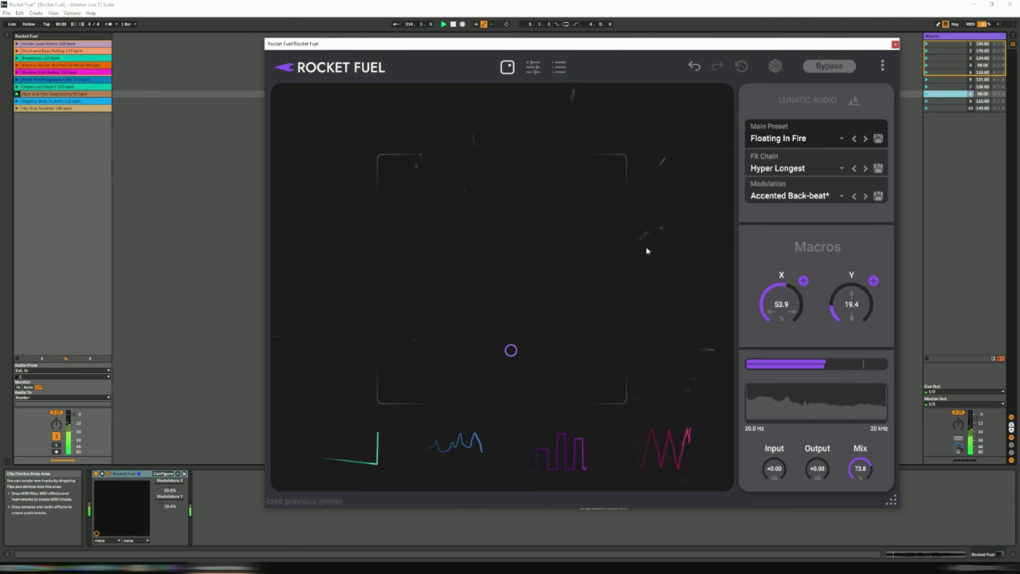
{"action": "left_click_drag", "start_coordinate": [511, 350], "coordinate": [563, 292]}
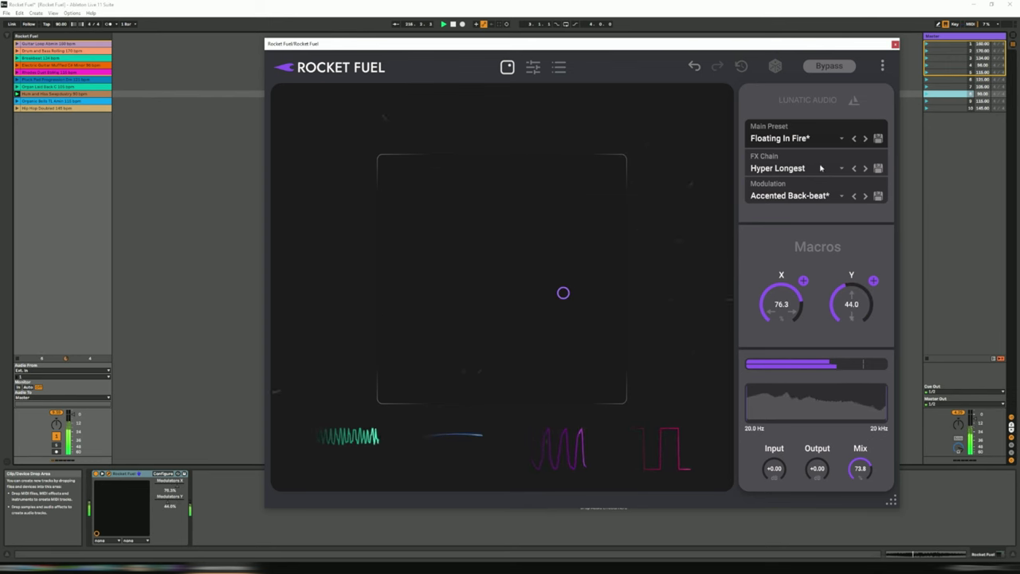
{"action": "left_click", "coordinate": [853, 139]}
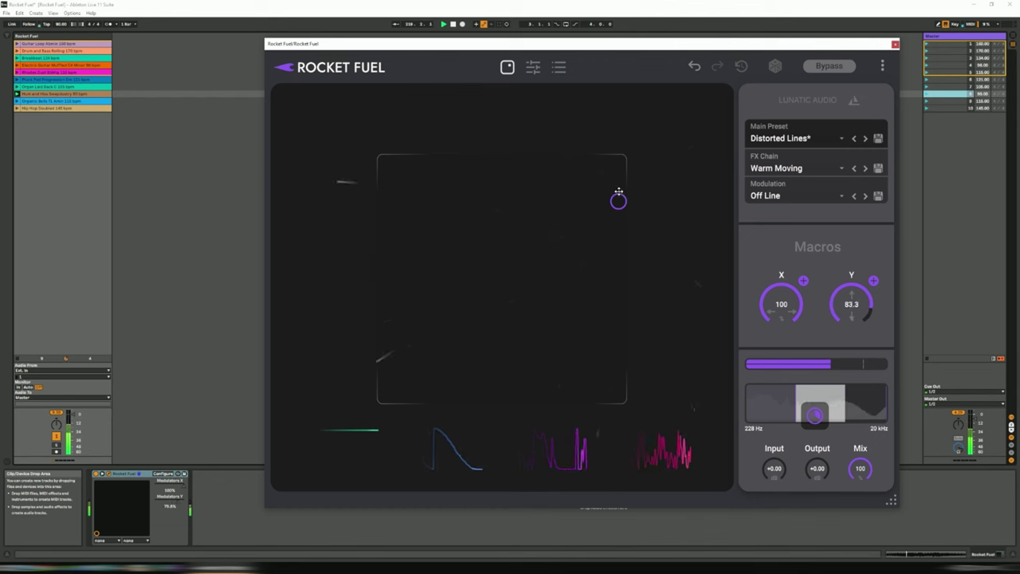
{"action": "left_click_drag", "start_coordinate": [618, 192], "coordinate": [600, 311]}
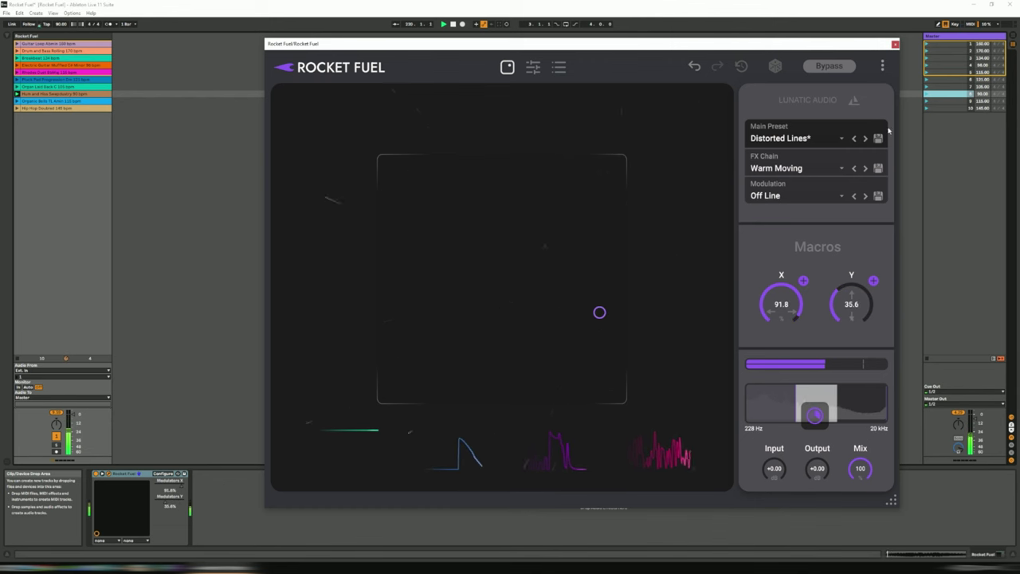
- Switch playback to the magenta 110 bpm loop and sweep the XY pad to X 100, Y 98.1
{"action": "left_click", "coordinate": [927, 72]}
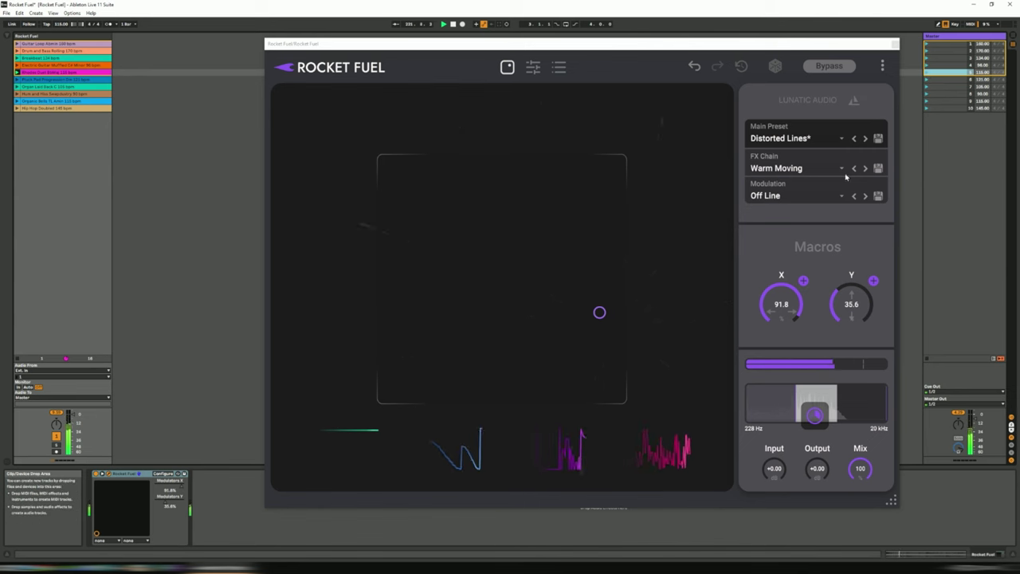
{"action": "left_click_drag", "start_coordinate": [598, 312], "coordinate": [656, 167]}
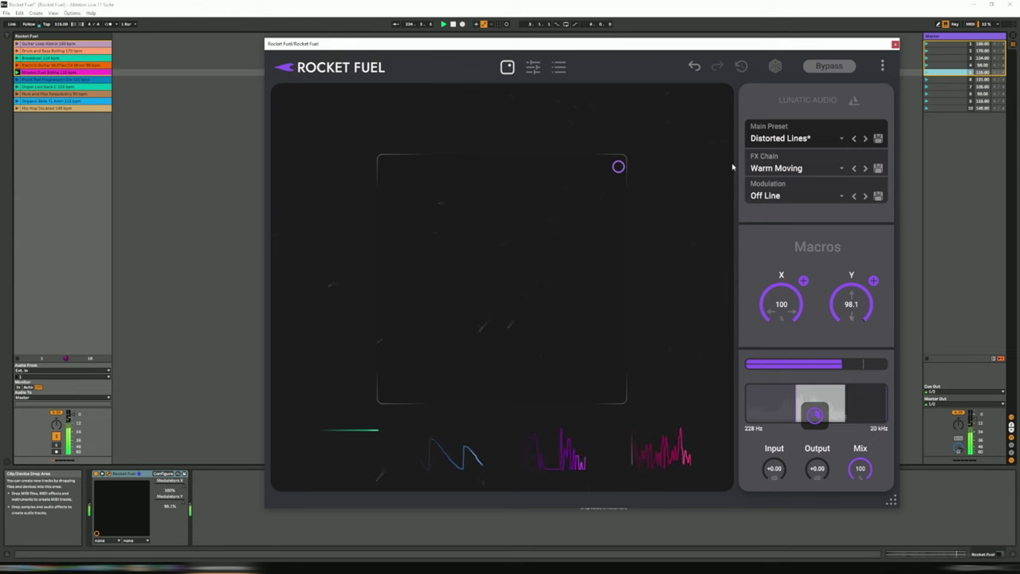
- Audition the Dimensions Empty main preset at X 80.1, Y 87.9, and the Cosmic Feedback preset at X 65.9, Y 100, restarting playback
{"action": "left_click", "coordinate": [855, 140]}
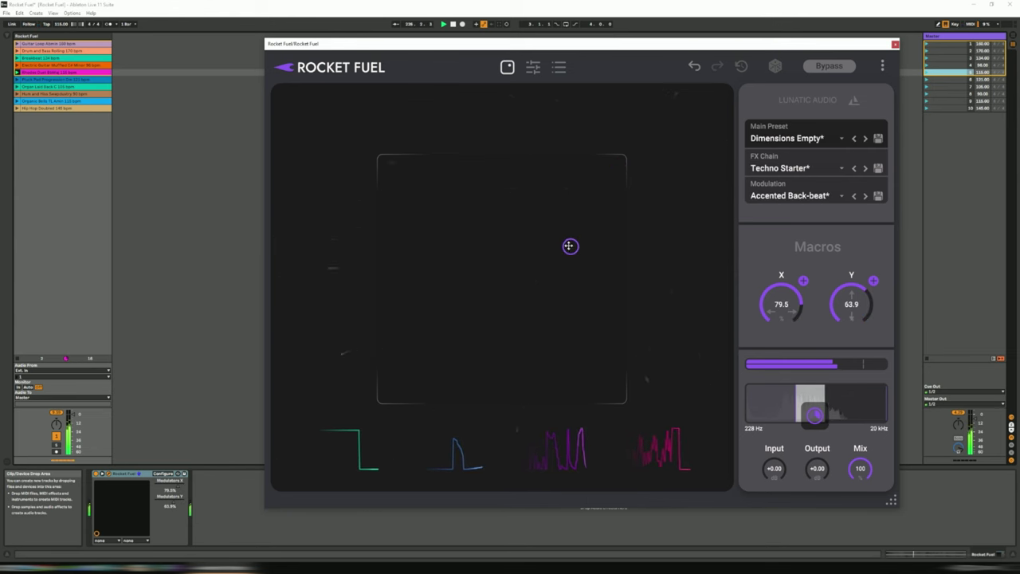
{"action": "left_click_drag", "start_coordinate": [569, 245], "coordinate": [571, 190]}
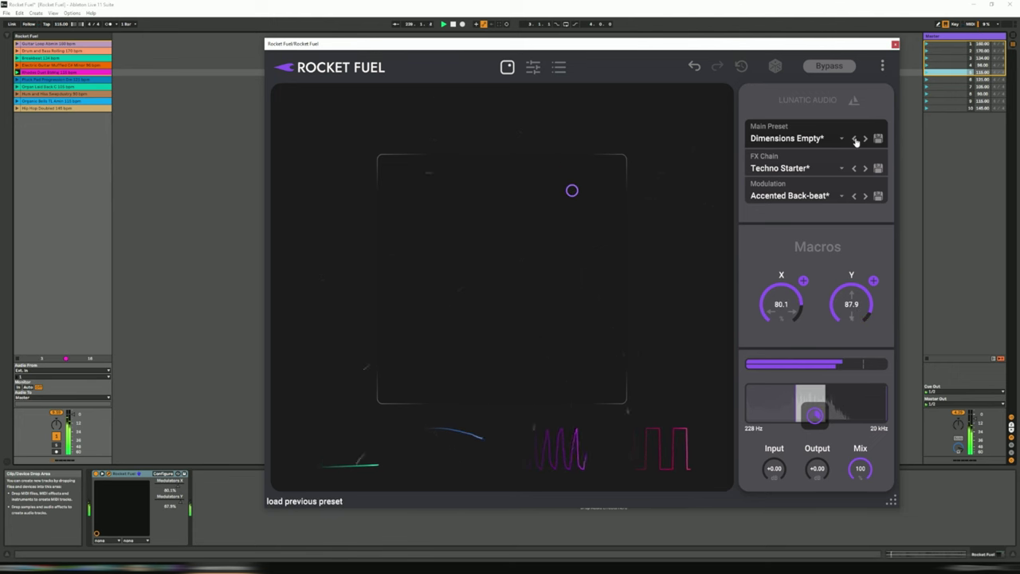
{"action": "left_click_drag", "start_coordinate": [467, 289], "coordinate": [541, 172]}
{"action": "left_click_drag", "start_coordinate": [582, 188], "coordinate": [538, 162]}
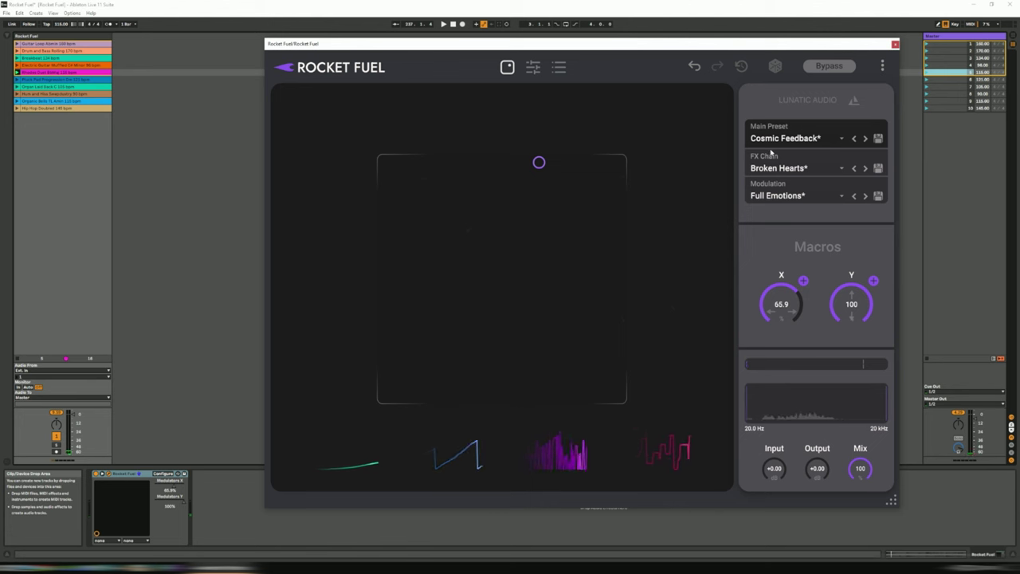
{"action": "key", "text": "space"}
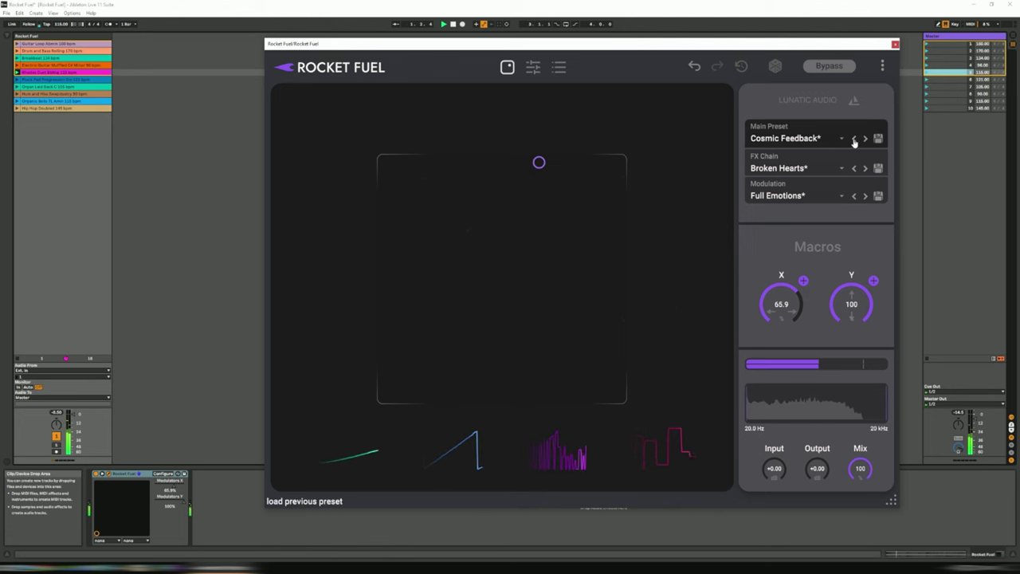
- Load the Cosmic Dust main preset and audition it on the breakbeat loop, sweeping the XY pad to X 1.34, Y 100
{"action": "left_click", "coordinate": [854, 139]}
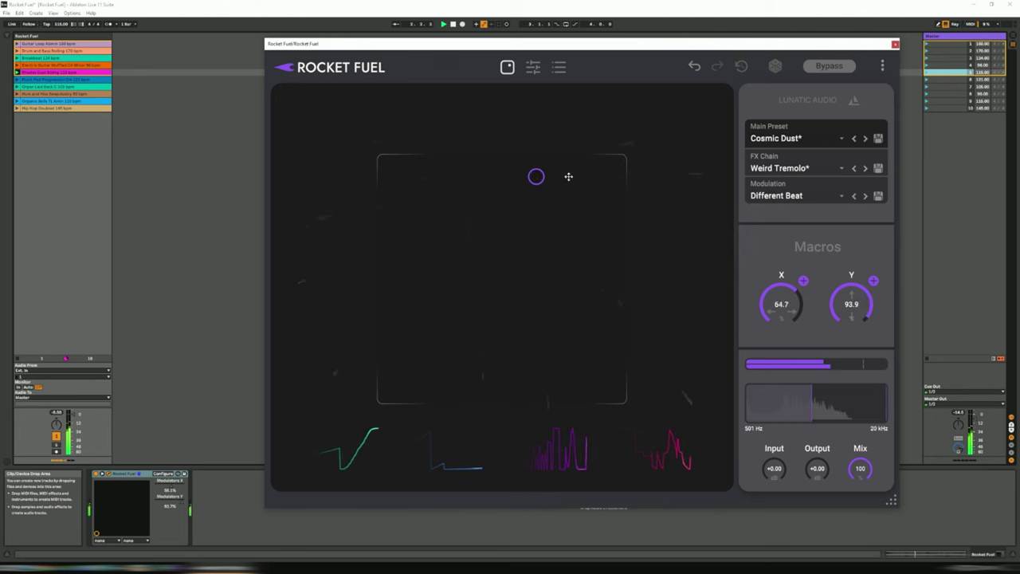
{"action": "left_click", "coordinate": [926, 59]}
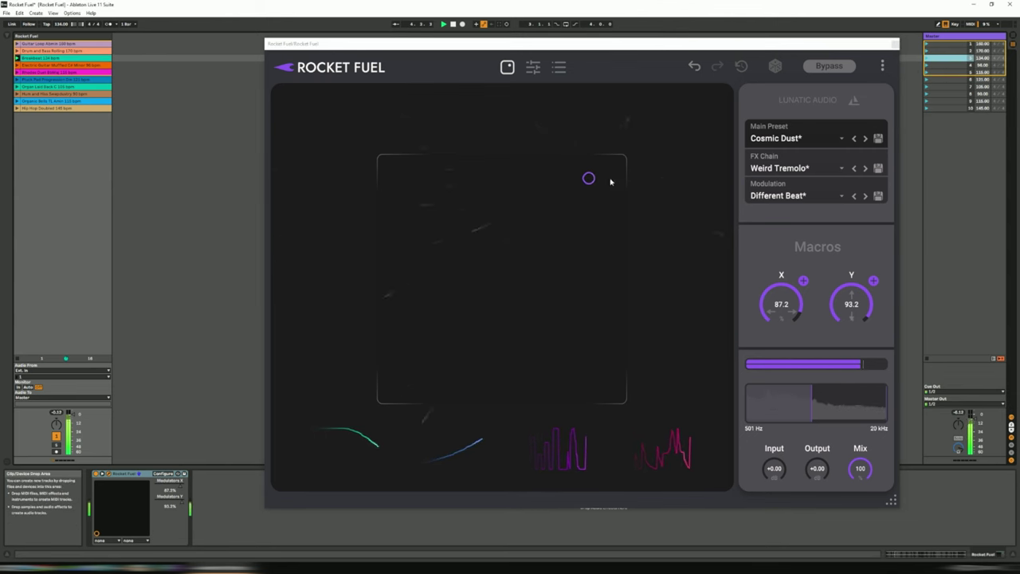
{"action": "left_click_drag", "start_coordinate": [588, 178], "coordinate": [387, 141]}
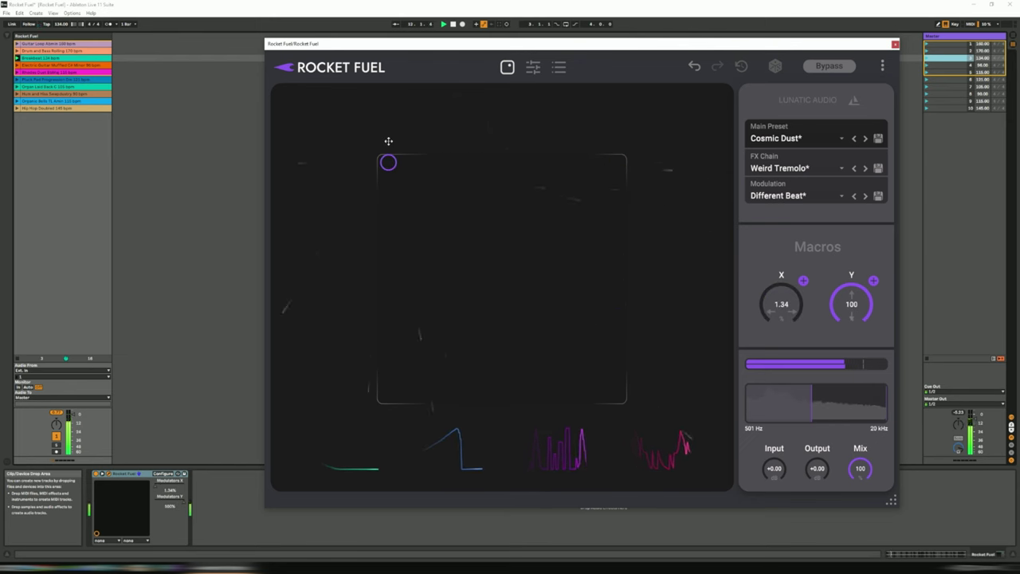
- In the effects chain, try the Battle Res and Cool Vow presets on the first Filter and settle on Crossing
{"action": "left_click", "coordinate": [533, 68]}
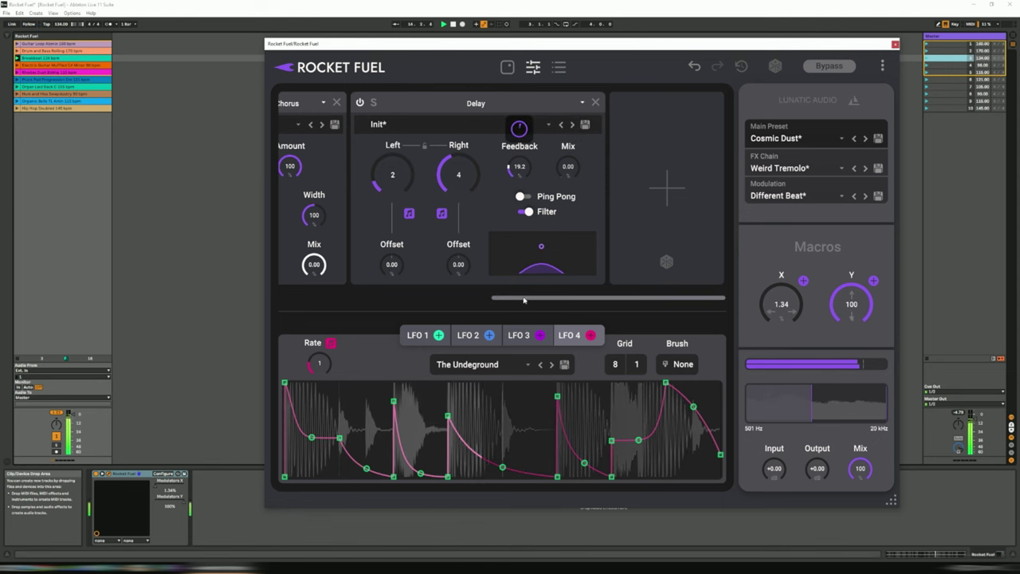
{"action": "left_click_drag", "start_coordinate": [525, 301], "coordinate": [312, 299]}
{"action": "left_click", "coordinate": [430, 124]}
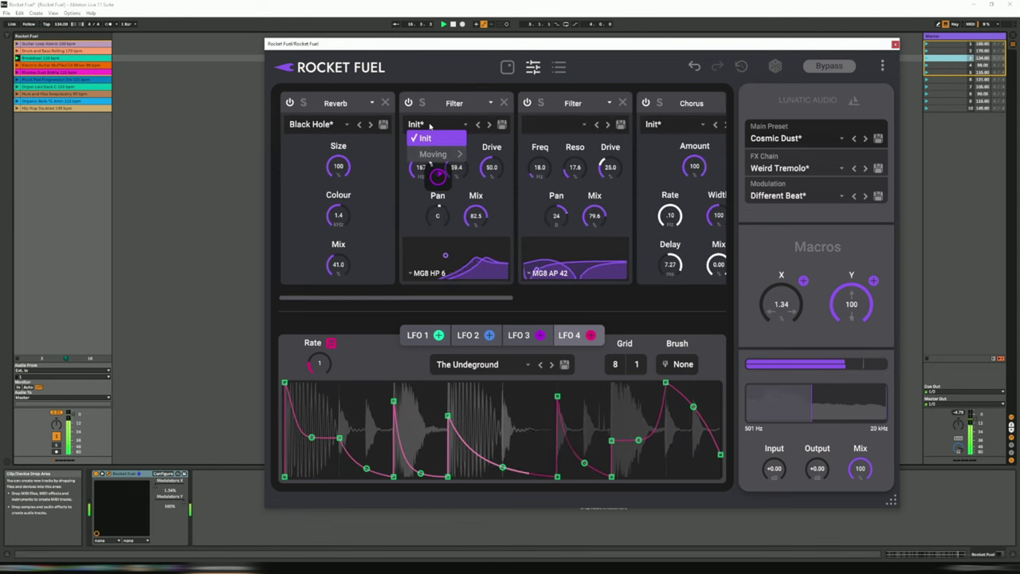
{"action": "mouse_move", "coordinate": [446, 153]}
{"action": "left_click", "coordinate": [498, 170]}
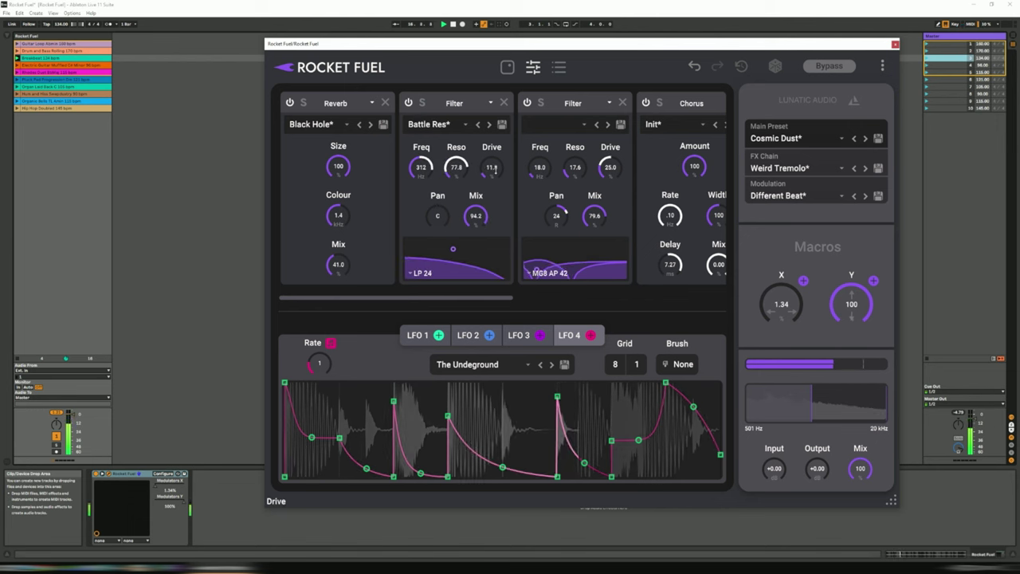
{"action": "left_click", "coordinate": [489, 125]}
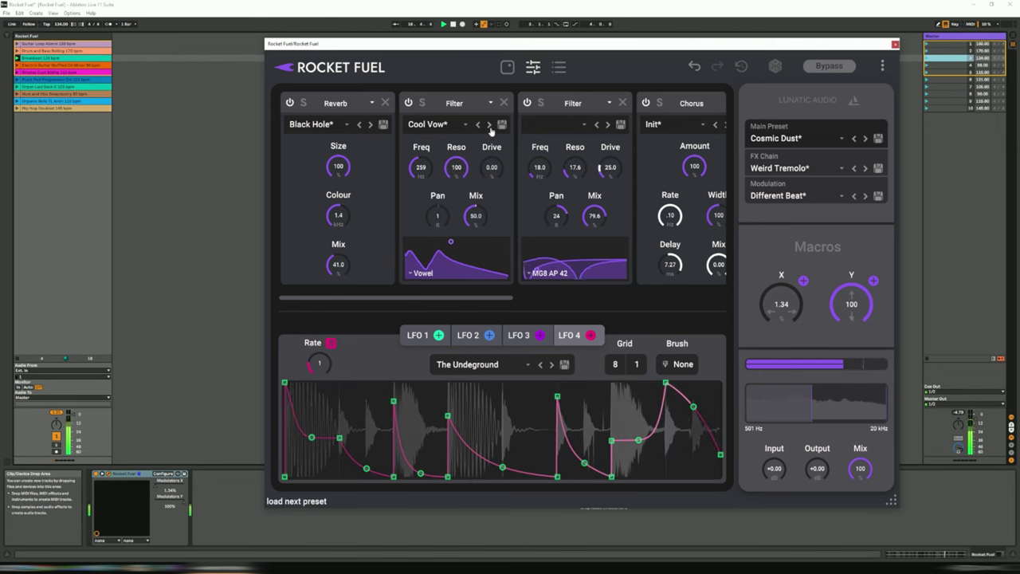
{"action": "left_click", "coordinate": [488, 125]}
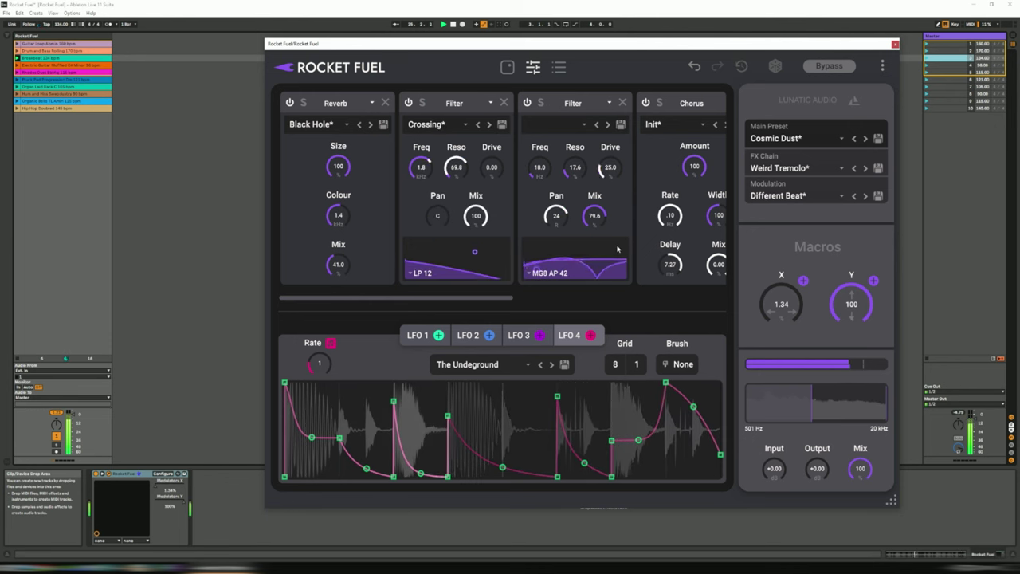
- Reorder the chain so both Filters precede the Reverb, and load Bright Room on the Reverb with Mix at 27.8%
{"action": "left_click_drag", "start_coordinate": [536, 228], "coordinate": [293, 232]}
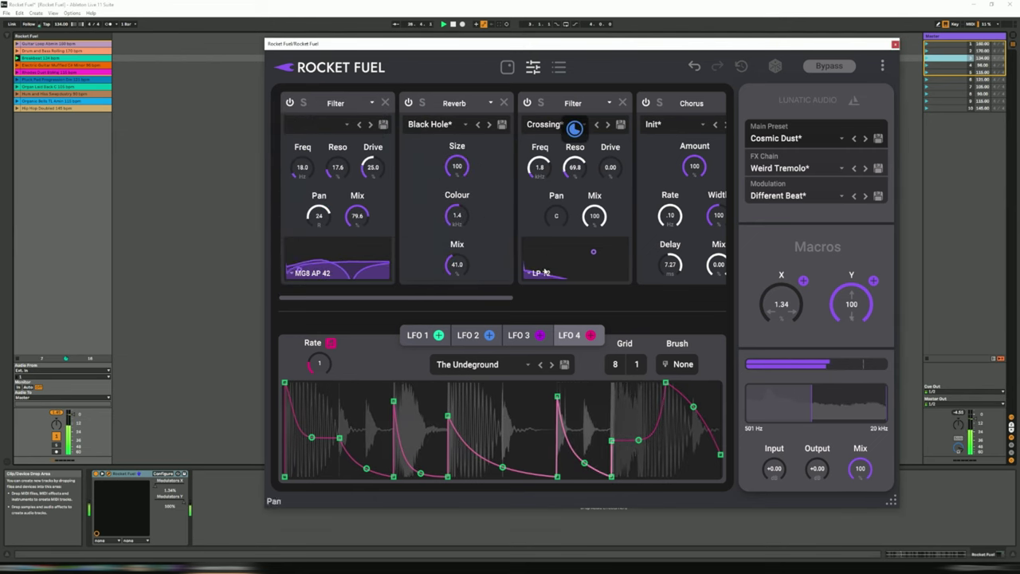
{"action": "left_click_drag", "start_coordinate": [534, 228], "coordinate": [494, 243]}
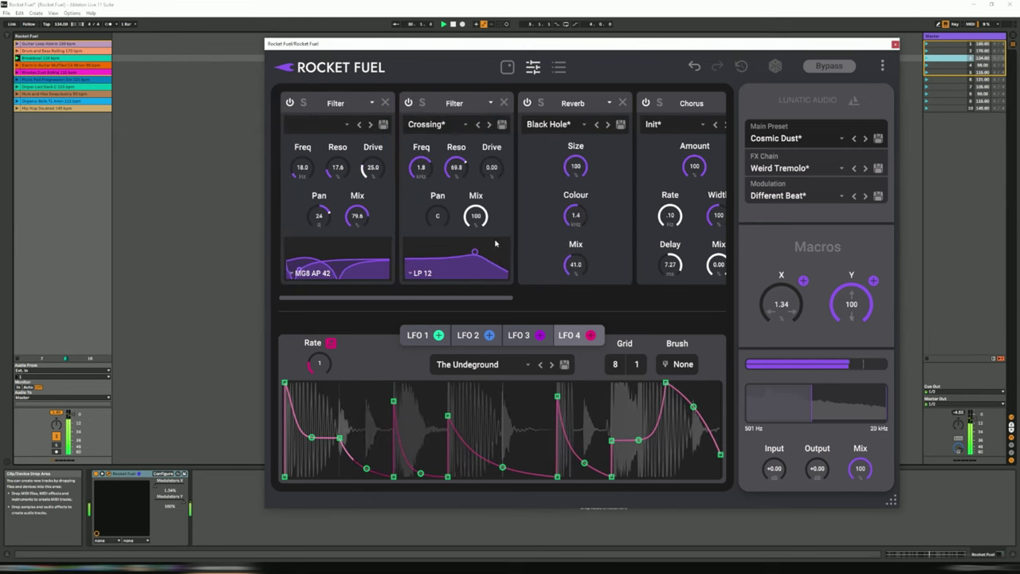
{"action": "left_click", "coordinate": [608, 126]}
{"action": "left_click", "coordinate": [608, 125]}
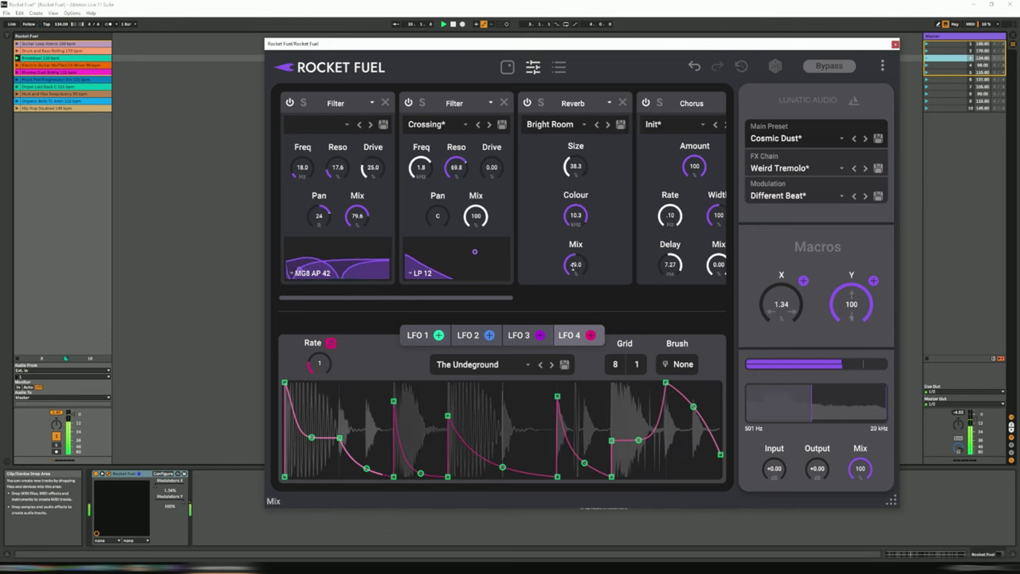
{"action": "left_click_drag", "start_coordinate": [570, 295], "coordinate": [569, 301]}
- Browse the second Filter's presets through Distorted and load Emergency
{"action": "left_click", "coordinate": [477, 126]}
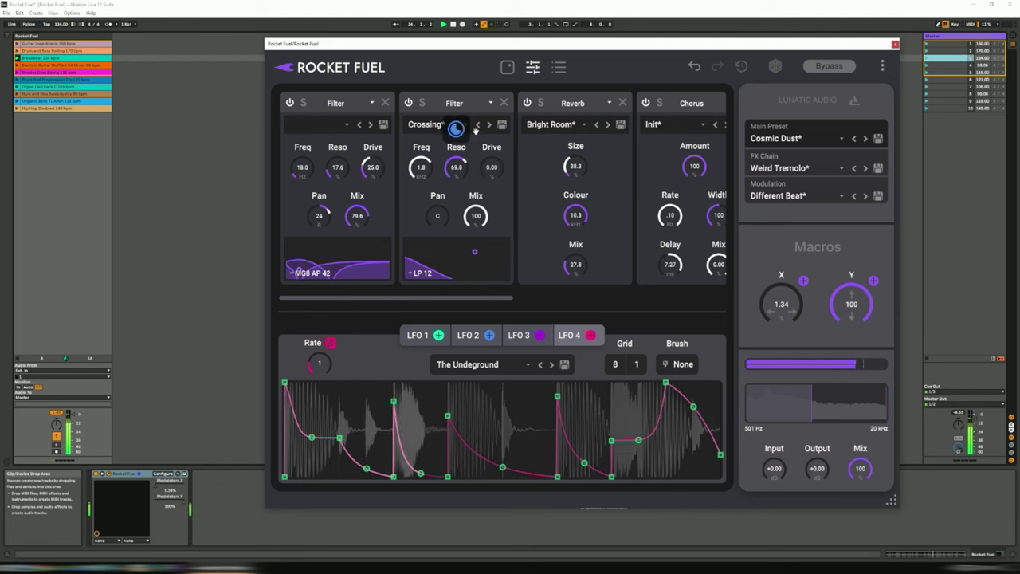
{"action": "left_click", "coordinate": [490, 127]}
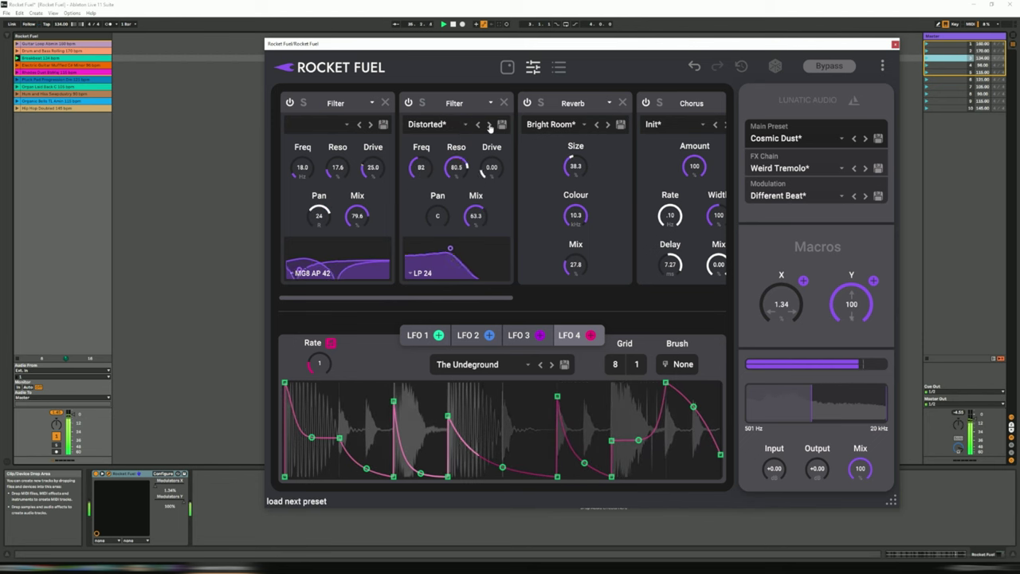
{"action": "left_click", "coordinate": [489, 128]}
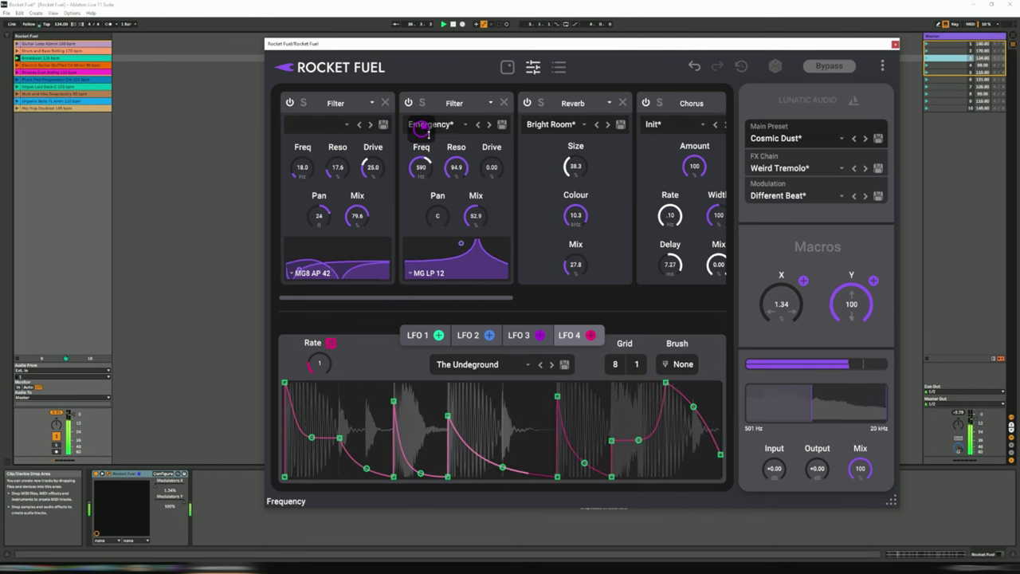
- Set the second Filter's Freq to 1.1 kHz and Reso to 72.3%, and load Battle Res on the first Filter with Freq 1 kHz and Reso 100%
{"action": "left_click", "coordinate": [370, 128]}
{"action": "left_click_drag", "start_coordinate": [455, 167], "coordinate": [456, 210]}
{"action": "left_click_drag", "start_coordinate": [456, 167], "coordinate": [454, 160]}
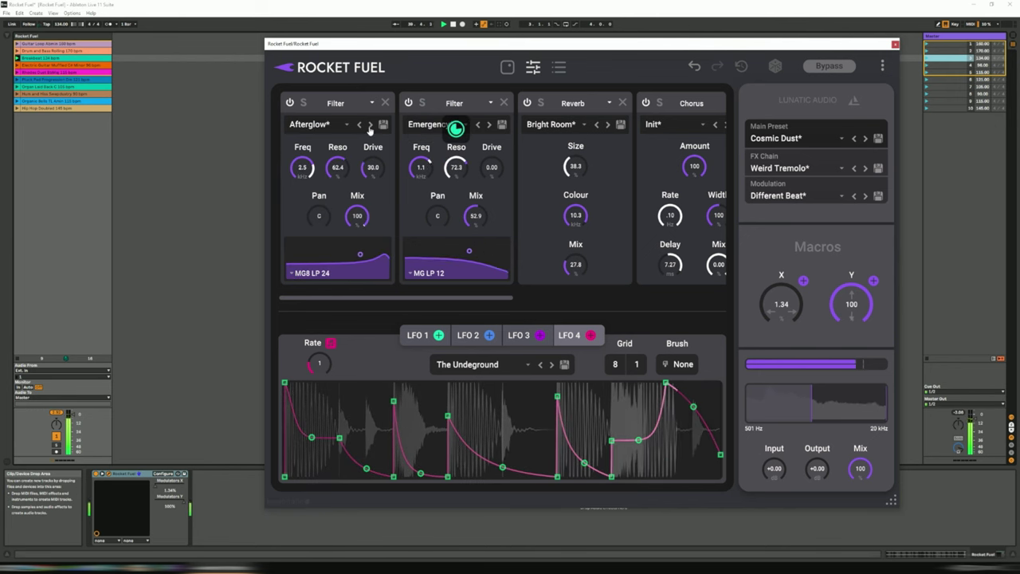
{"action": "left_click", "coordinate": [371, 126]}
{"action": "left_click_drag", "start_coordinate": [332, 249], "coordinate": [365, 240]}
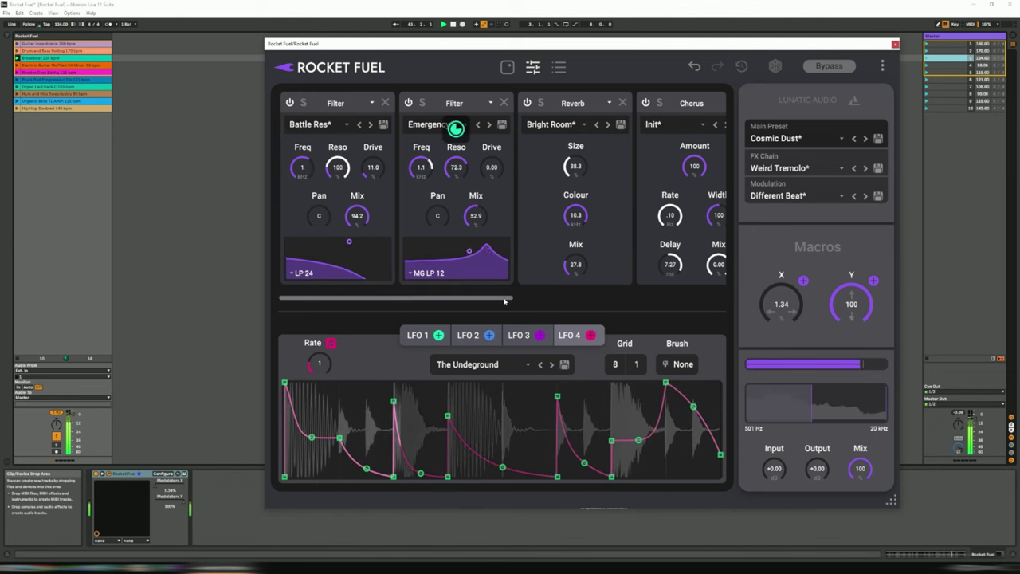
- Change the Chorus device to a Phaser and move it ahead of the Reverb
{"action": "left_click_drag", "start_coordinate": [506, 298], "coordinate": [599, 302]}
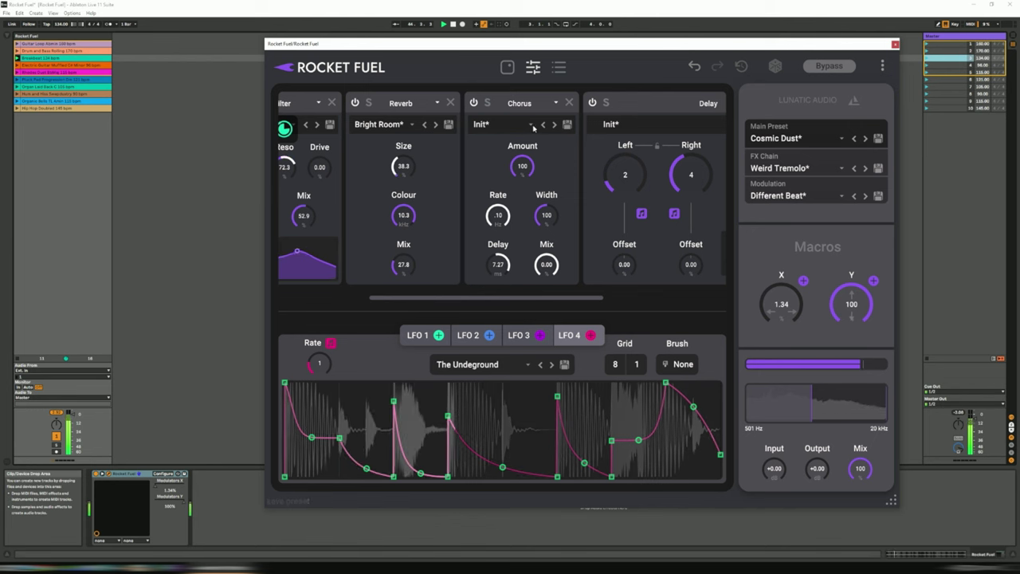
{"action": "left_click", "coordinate": [556, 105]}
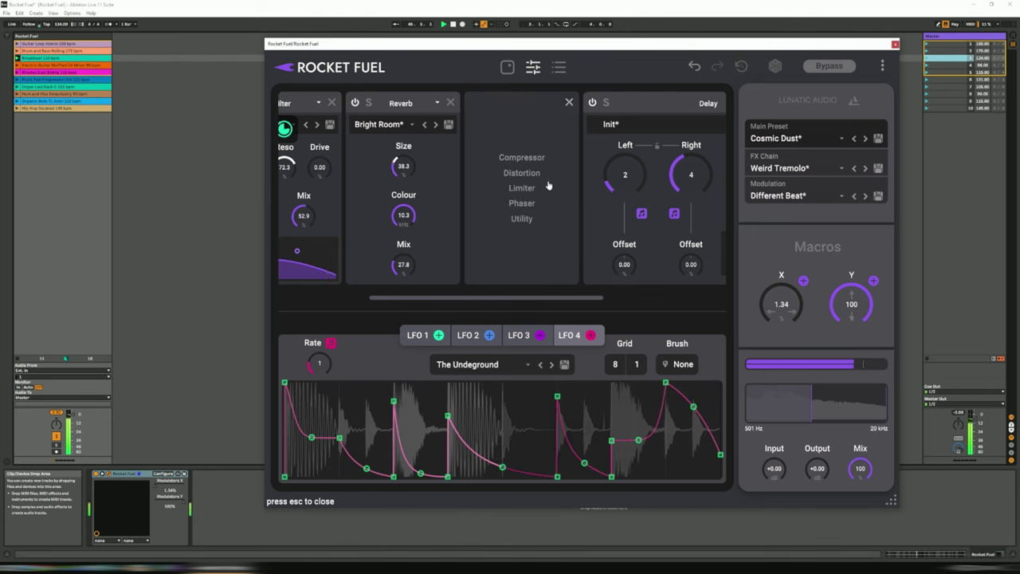
{"action": "left_click", "coordinate": [522, 203]}
{"action": "left_click", "coordinate": [534, 106]}
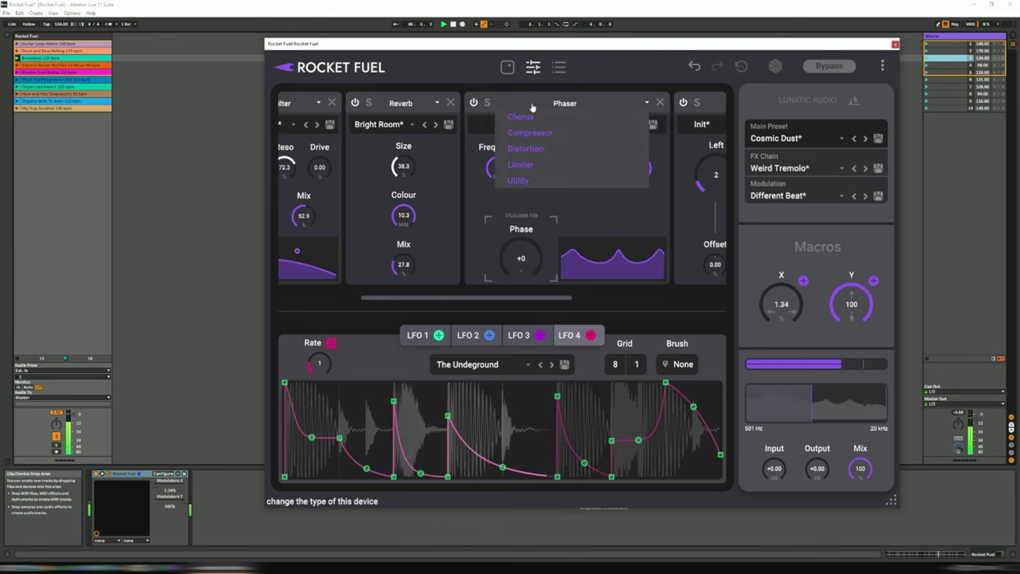
{"action": "left_click", "coordinate": [471, 232]}
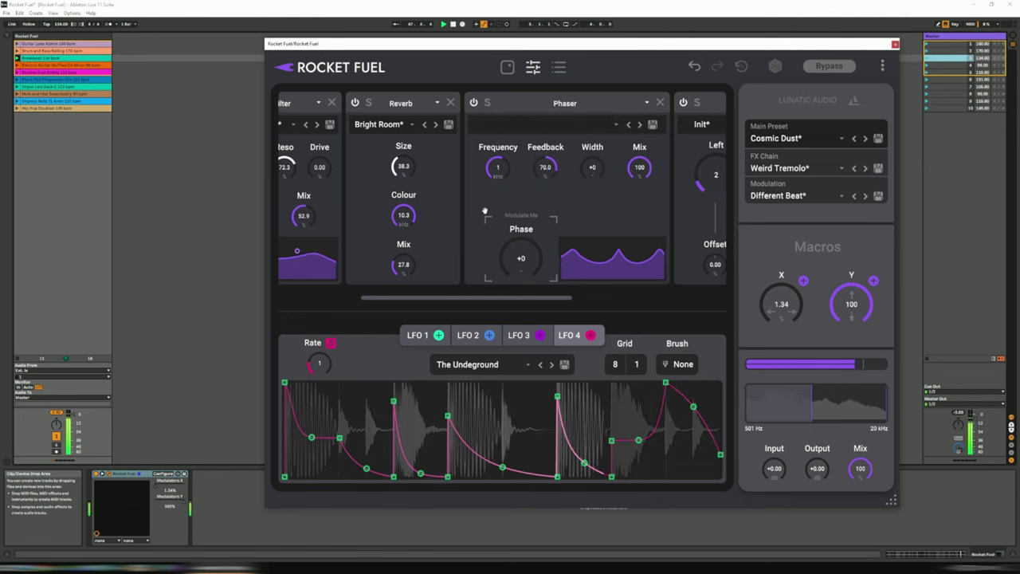
{"action": "left_click_drag", "start_coordinate": [480, 227], "coordinate": [351, 228]}
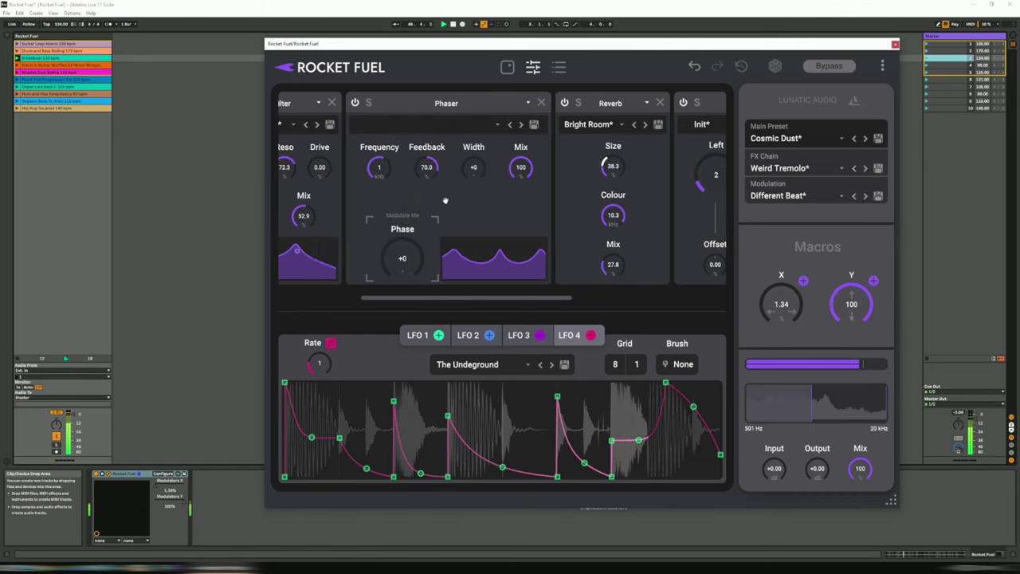
- Try the Back Door preset on the Phaser with Phase +113, Feedback 54.5%, Frequency 4.1 kHz and Width about +25
{"action": "left_click", "coordinate": [520, 125]}
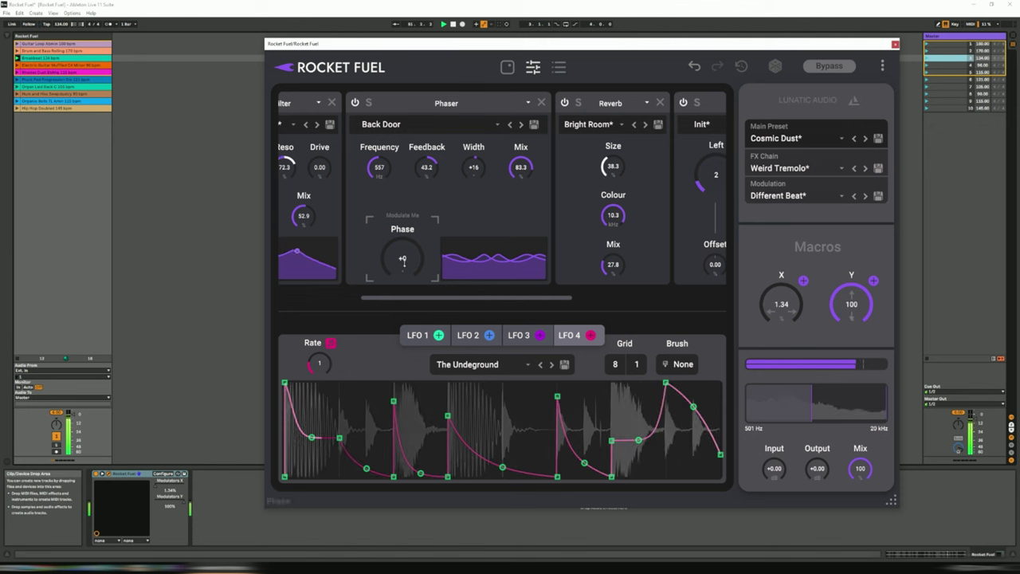
{"action": "left_click_drag", "start_coordinate": [402, 259], "coordinate": [435, 193]}
{"action": "scroll", "coordinate": [434, 162], "scroll_direction": "up", "scroll_amount": 3}
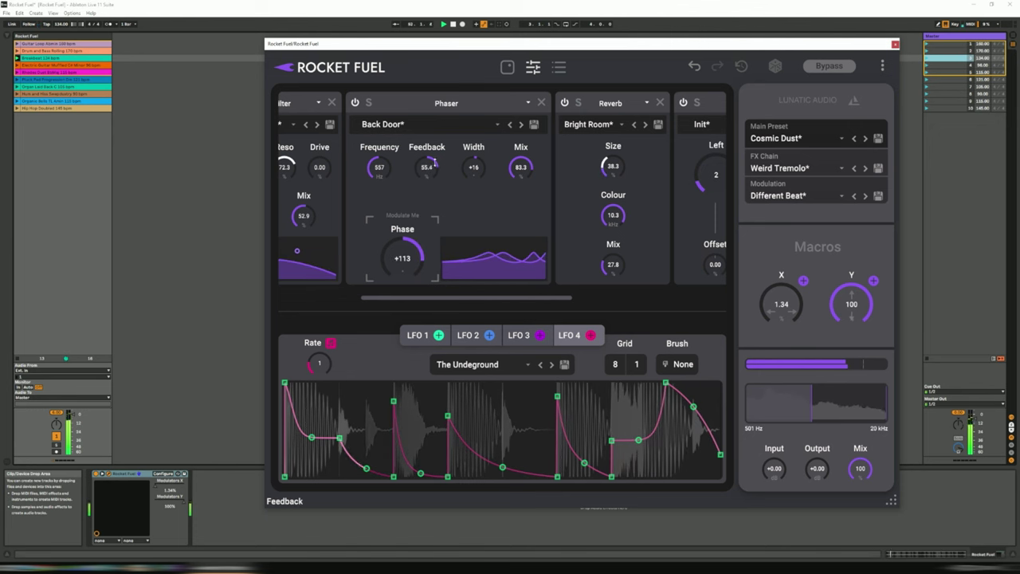
{"action": "scroll", "coordinate": [380, 162], "scroll_direction": "up", "scroll_amount": 5}
{"action": "mouse_move", "coordinate": [474, 166]}
{"action": "left_mouse_down"}
{"action": "mouse_move", "coordinate": [476, 224]}
{"action": "mouse_move", "coordinate": [475, 161]}
{"action": "left_mouse_up"}
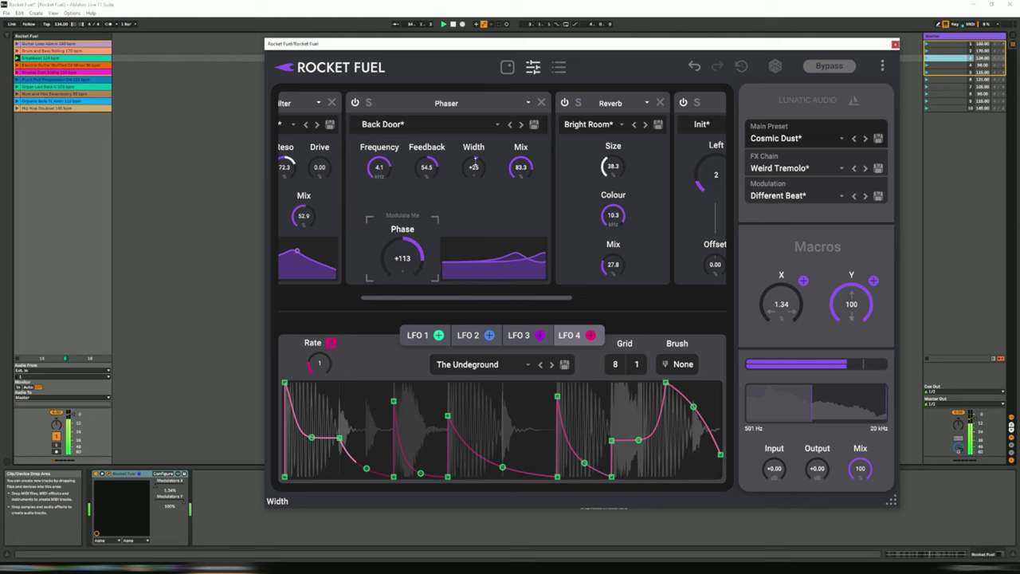
- Audition the Phaser's Bass Phase preset and continue through the presets to Blues Man
{"action": "left_click", "coordinate": [521, 125]}
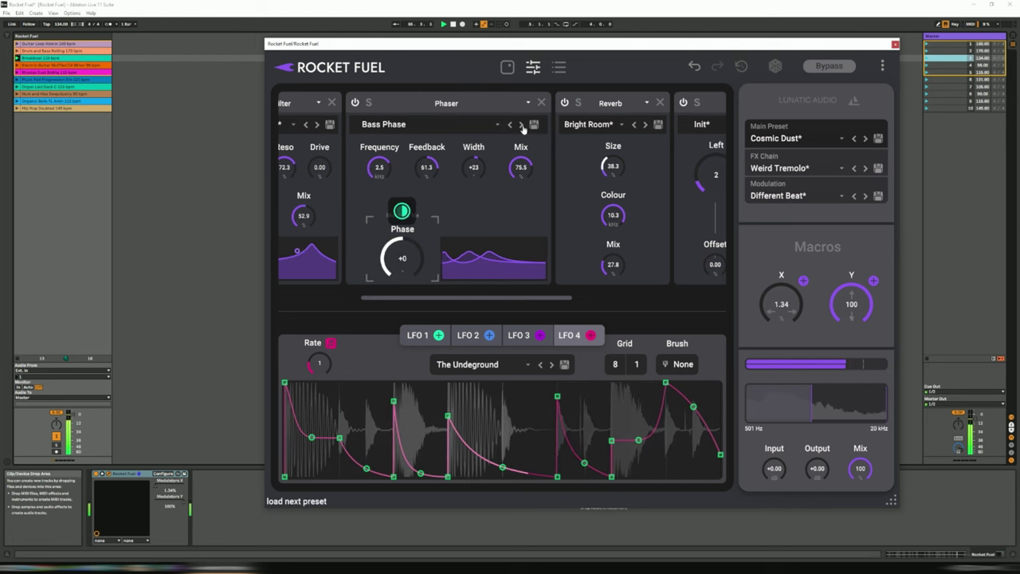
{"action": "left_click", "coordinate": [522, 125]}
{"action": "left_click", "coordinate": [521, 126]}
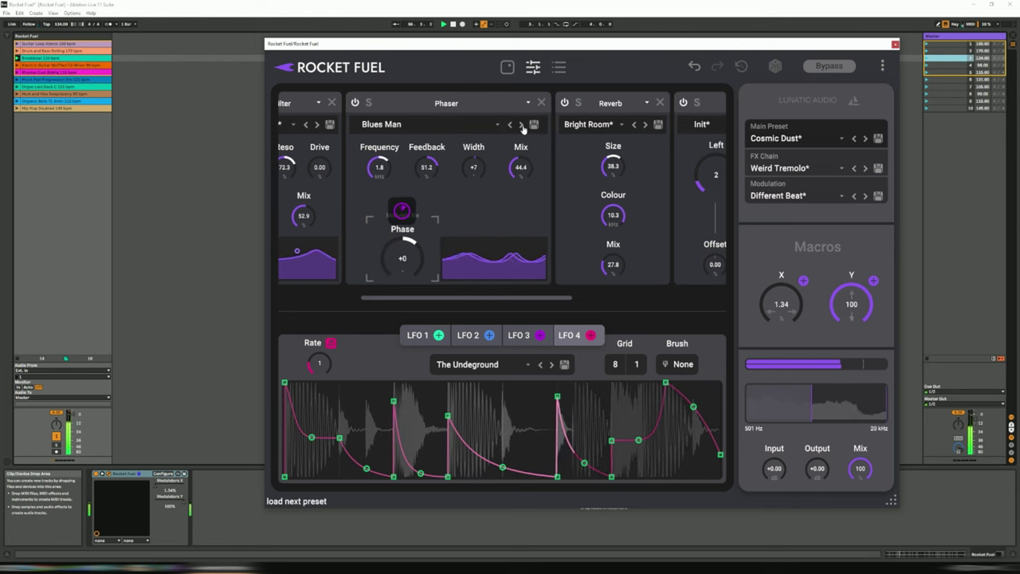
- Move the Delay ahead of the Reverb in the effects chain
{"action": "left_click_drag", "start_coordinate": [498, 298], "coordinate": [614, 305]}
{"action": "left_click", "coordinate": [542, 106]}
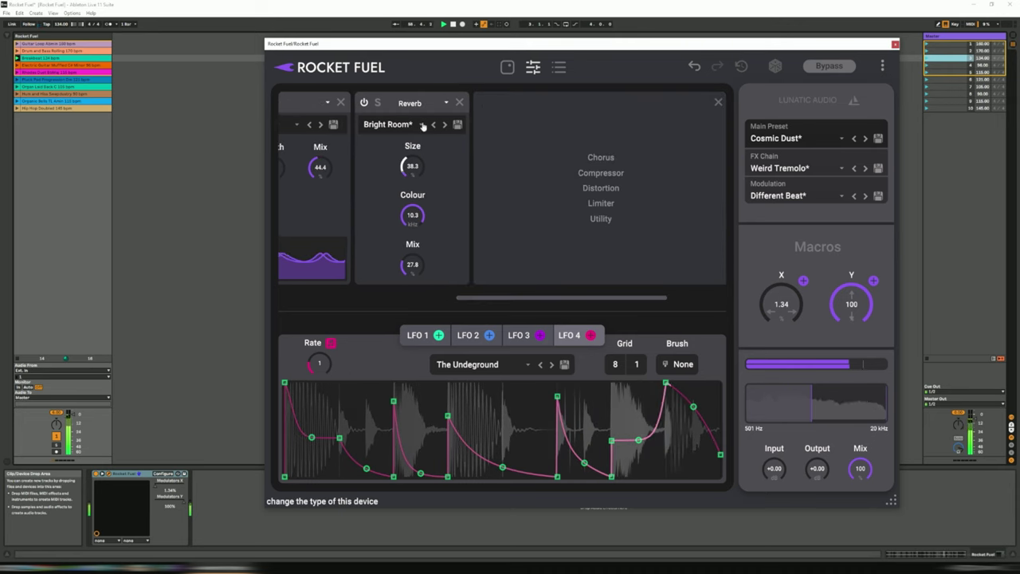
{"action": "left_click", "coordinate": [718, 103]}
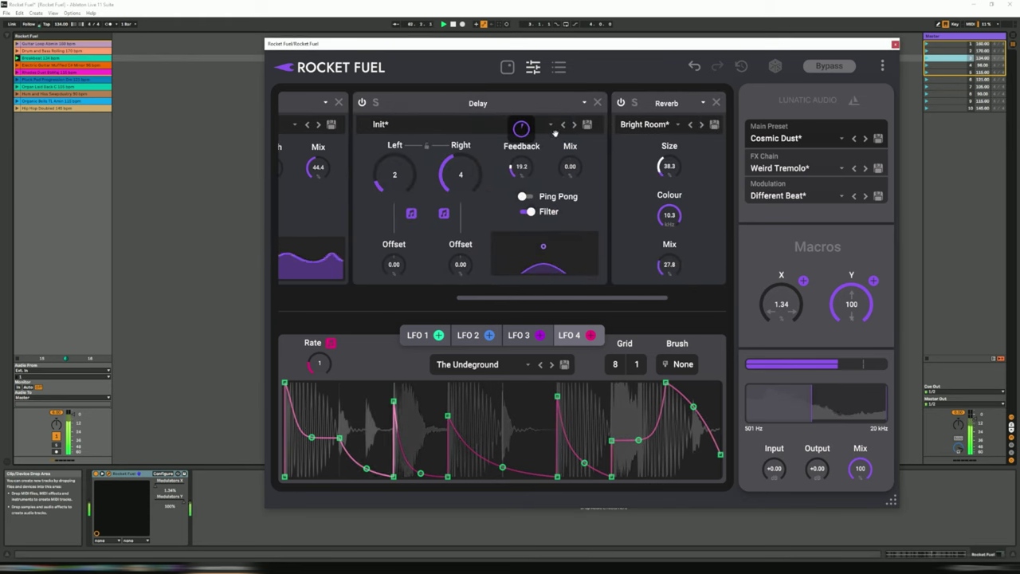
- Load A Beat More on the Delay, set Left to 2 and Mix to 39.8%, enable Ping Pong and lower its filter frequency
{"action": "left_click", "coordinate": [574, 125]}
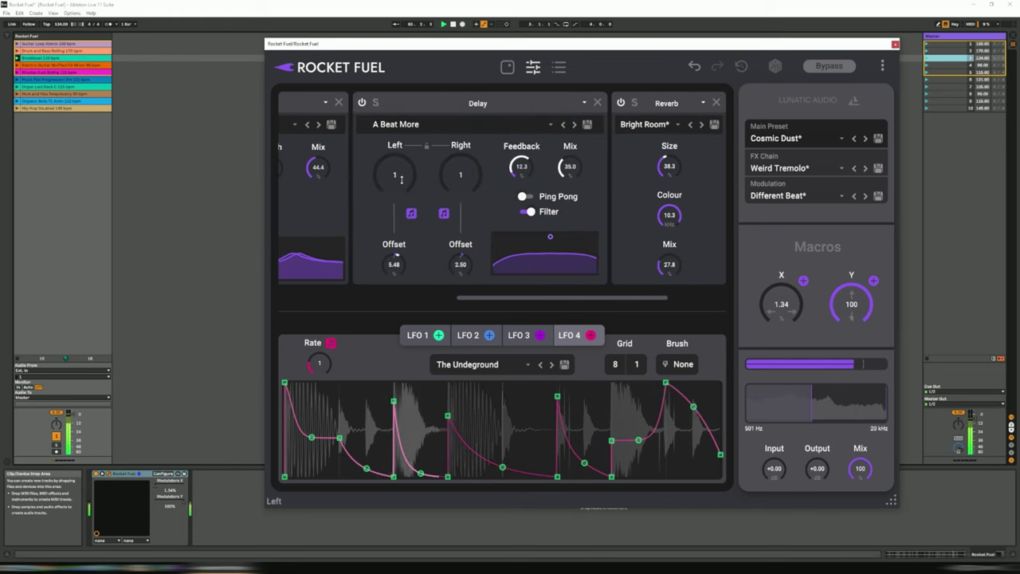
{"action": "left_click", "coordinate": [525, 196]}
{"action": "left_click_drag", "start_coordinate": [550, 236], "coordinate": [508, 236]}
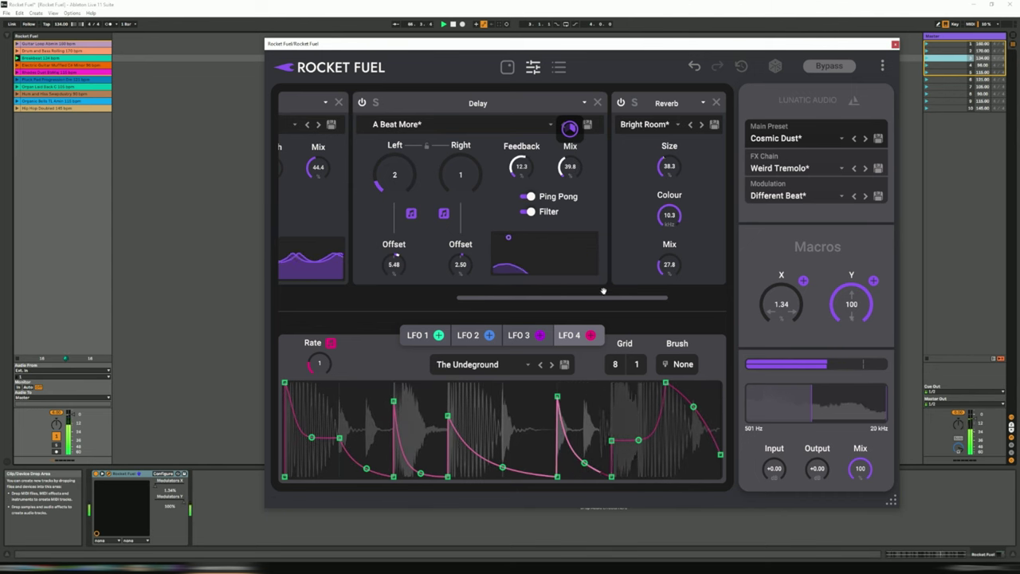
- Add a Distortion device at the end of the chain and move it ahead of the Reverb
{"action": "left_click_drag", "start_coordinate": [603, 297], "coordinate": [659, 297]}
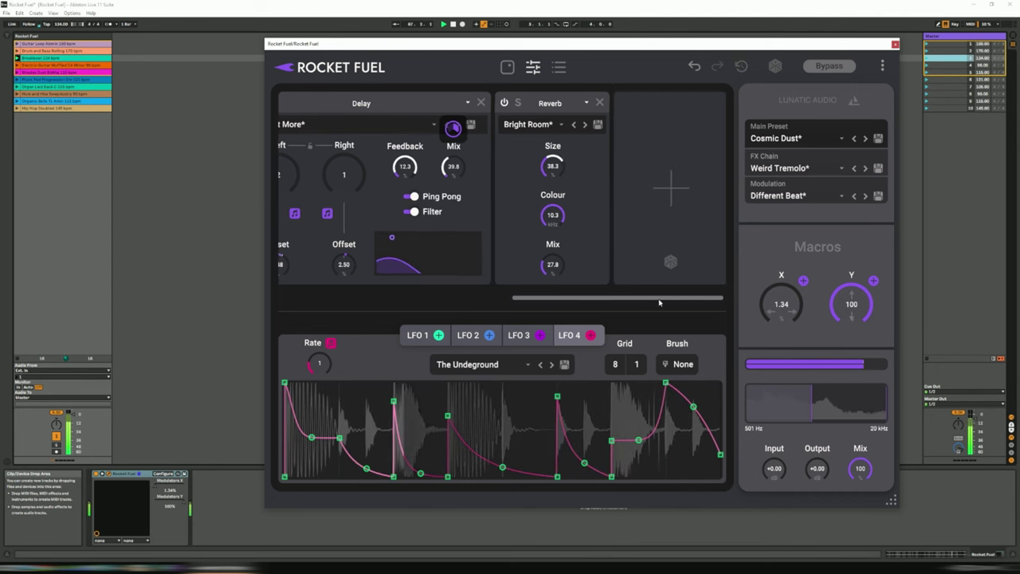
{"action": "left_click", "coordinate": [665, 188]}
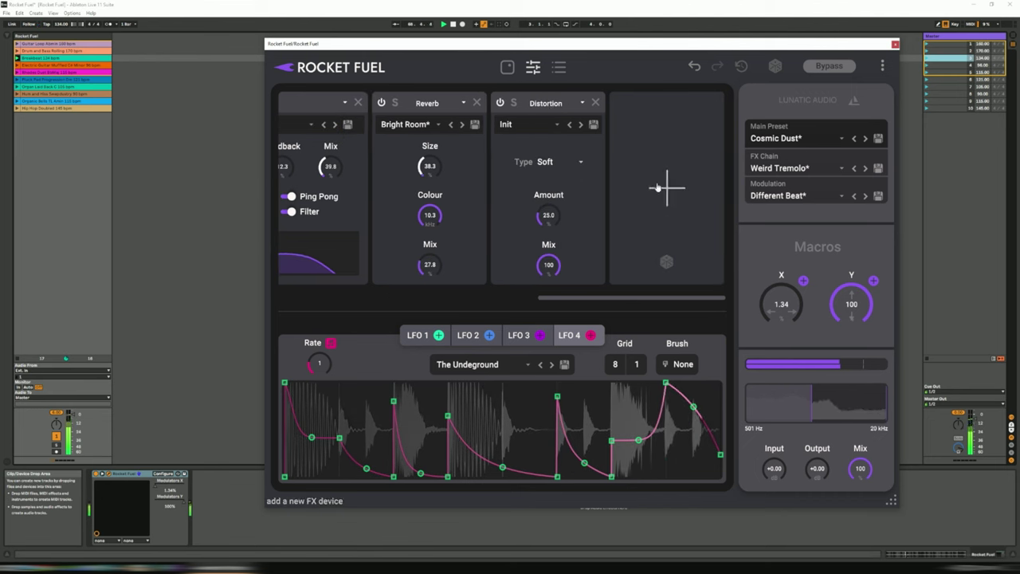
{"action": "left_click_drag", "start_coordinate": [515, 240], "coordinate": [443, 244]}
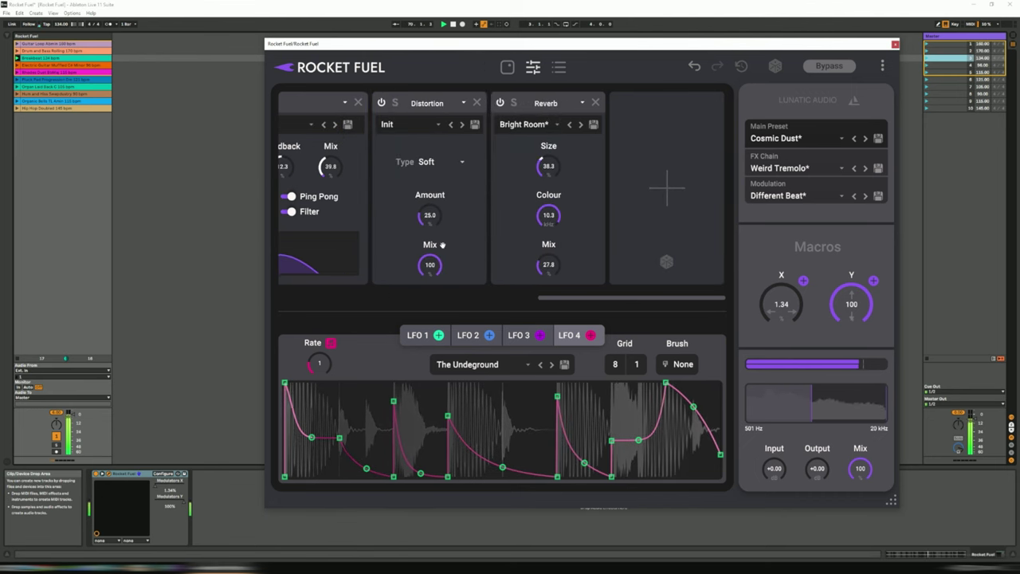
- Try the Crunchy preset on the Distortion with the Germanium and Diode types, raising Amount to about 90% and Mix to 67.3%
{"action": "left_click", "coordinate": [461, 125]}
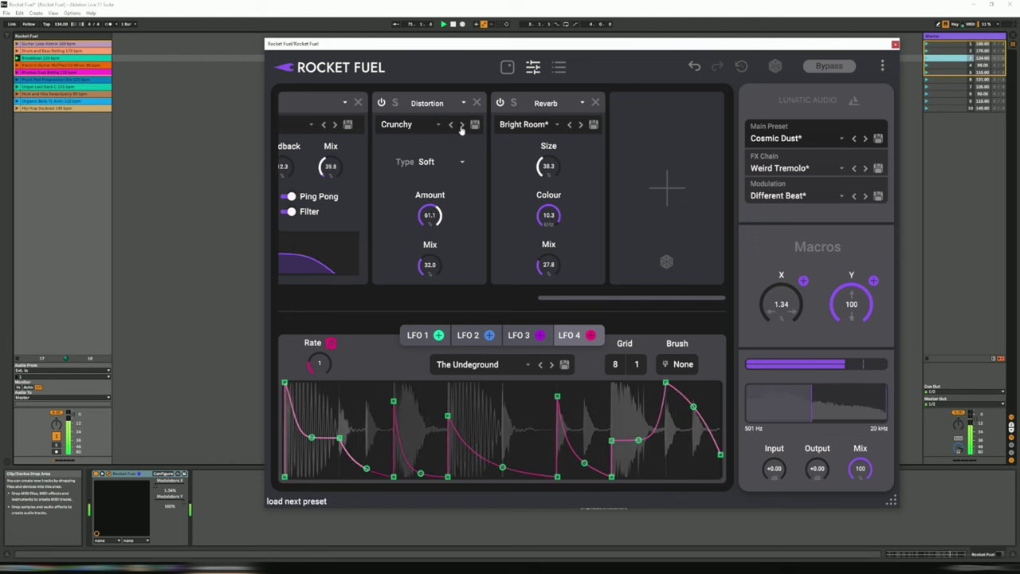
{"action": "left_click", "coordinate": [459, 164]}
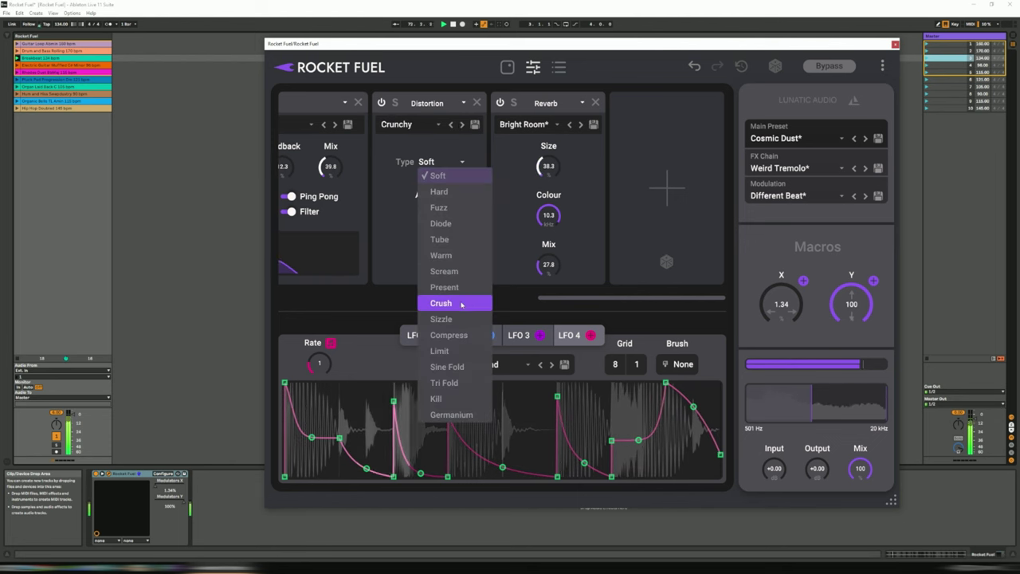
{"action": "left_click", "coordinate": [463, 414]}
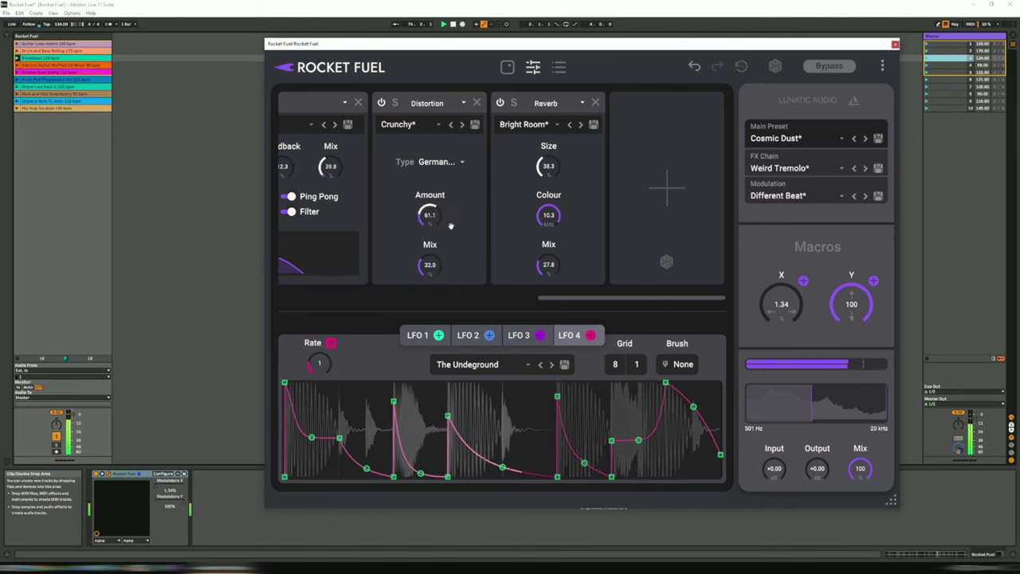
{"action": "left_click", "coordinate": [463, 163]}
{"action": "left_click", "coordinate": [458, 223]}
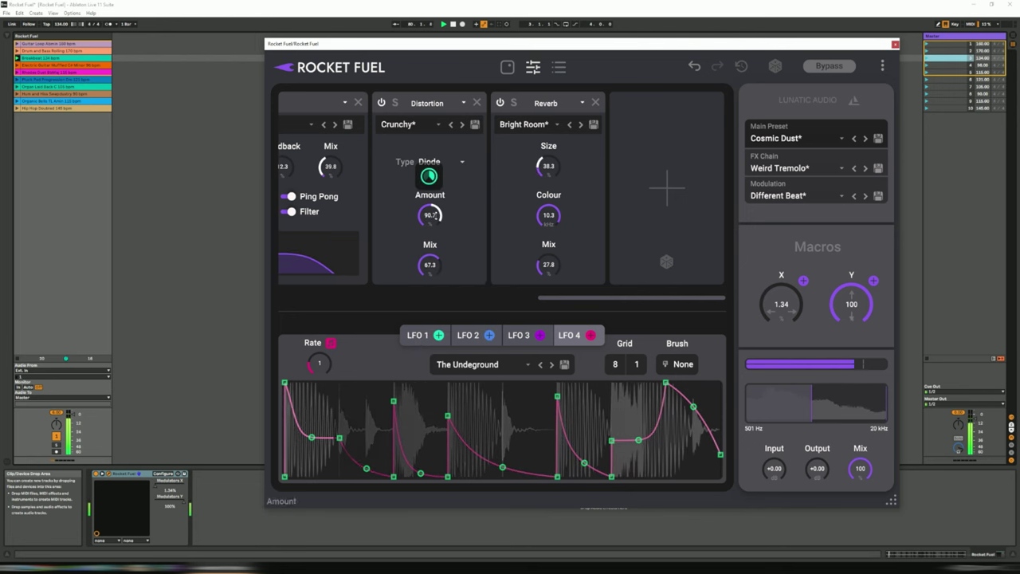
- Try the Crusher preset on the Distortion, adjusting the LFO modulation on Amount and lowering Amount to 58.1%
{"action": "left_click", "coordinate": [462, 125]}
{"action": "mouse_move", "coordinate": [440, 221]}
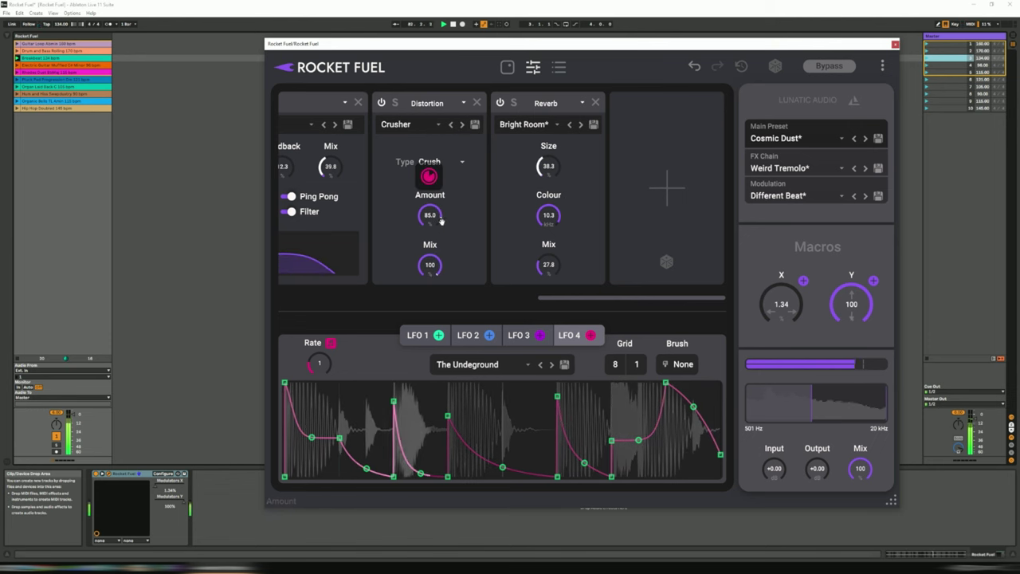
{"action": "right_click", "coordinate": [428, 184]}
{"action": "left_click", "coordinate": [427, 185]}
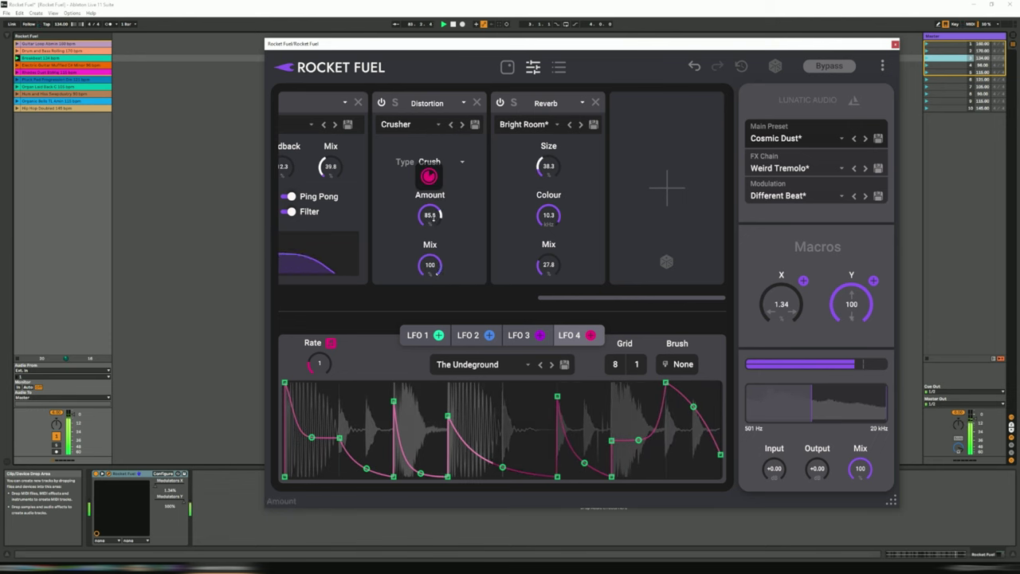
{"action": "left_click_drag", "start_coordinate": [435, 186], "coordinate": [433, 223]}
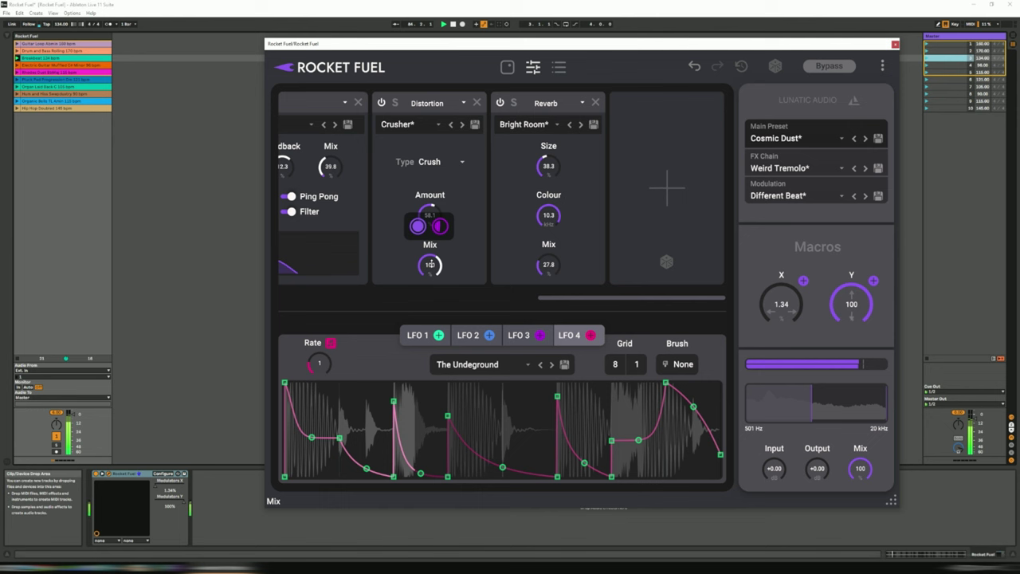
- Audition the Distortion presets from Dusty Noise through Fuzzy and settle on Let's Solo
{"action": "left_click", "coordinate": [461, 125]}
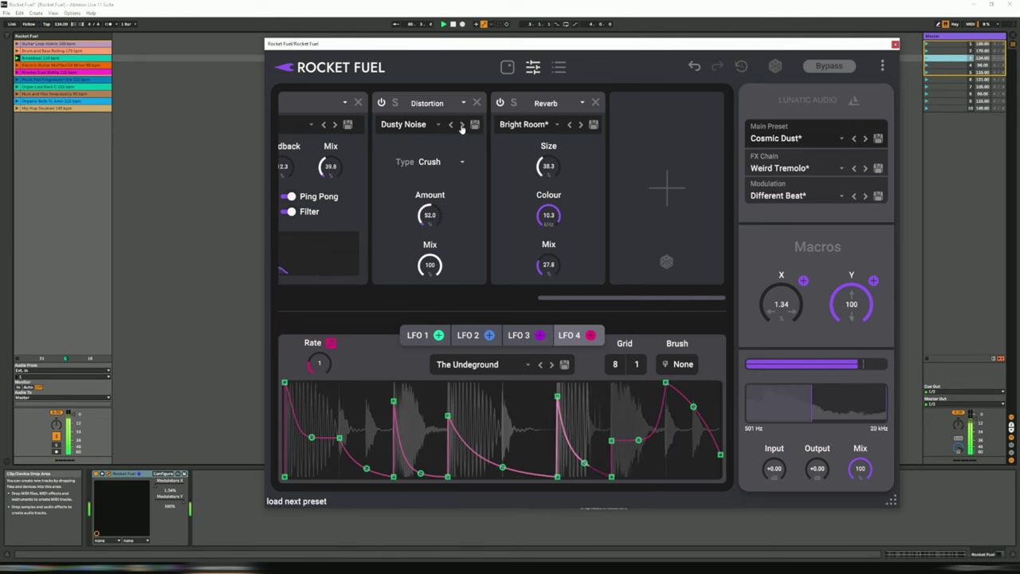
{"action": "left_click", "coordinate": [461, 126]}
{"action": "left_click", "coordinate": [460, 125]}
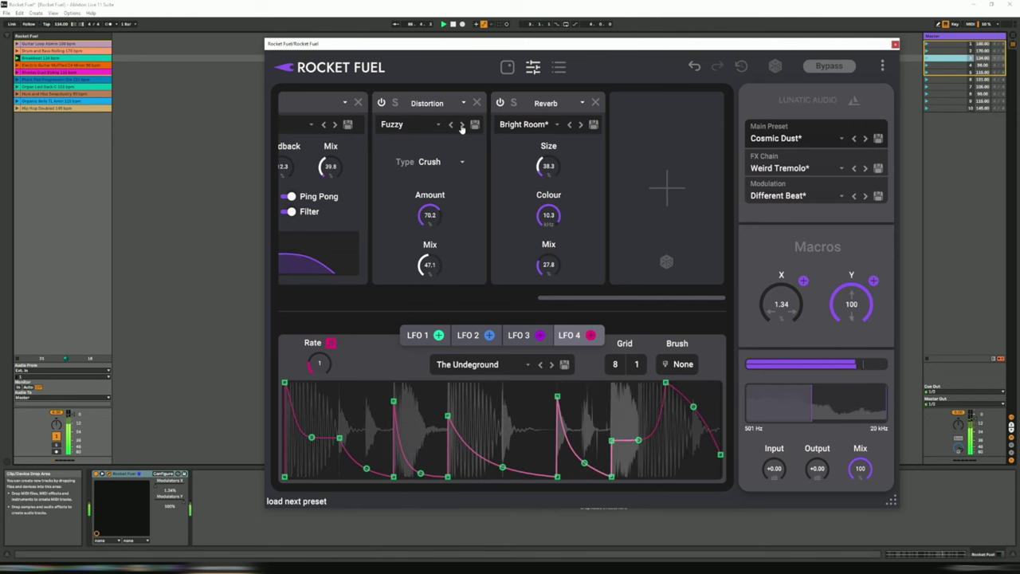
{"action": "left_click", "coordinate": [461, 126]}
{"action": "left_click", "coordinate": [461, 125]}
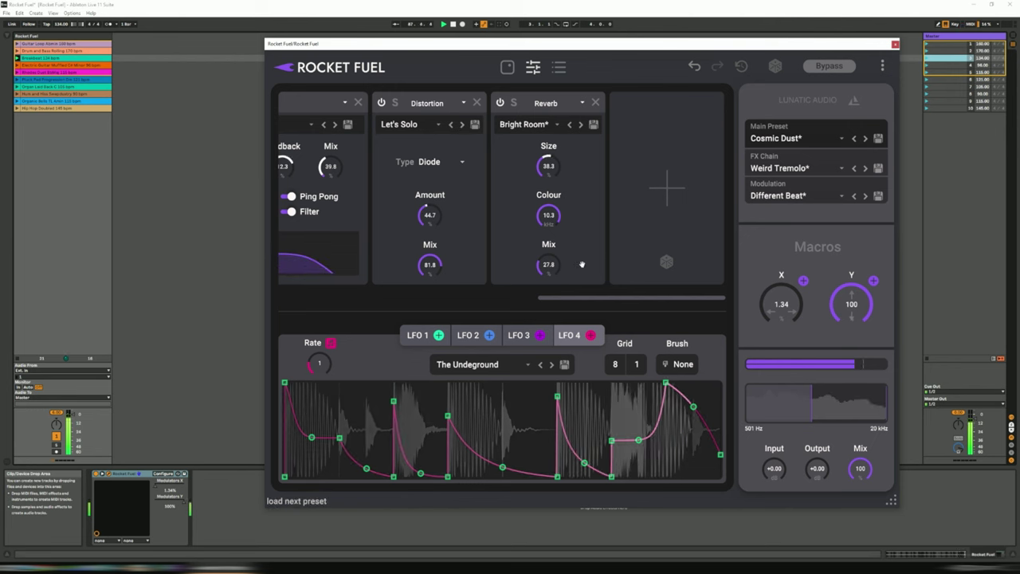
- Load the Beat It preset on the Delay in the effects chain
{"action": "left_click_drag", "start_coordinate": [578, 298], "coordinate": [489, 301]}
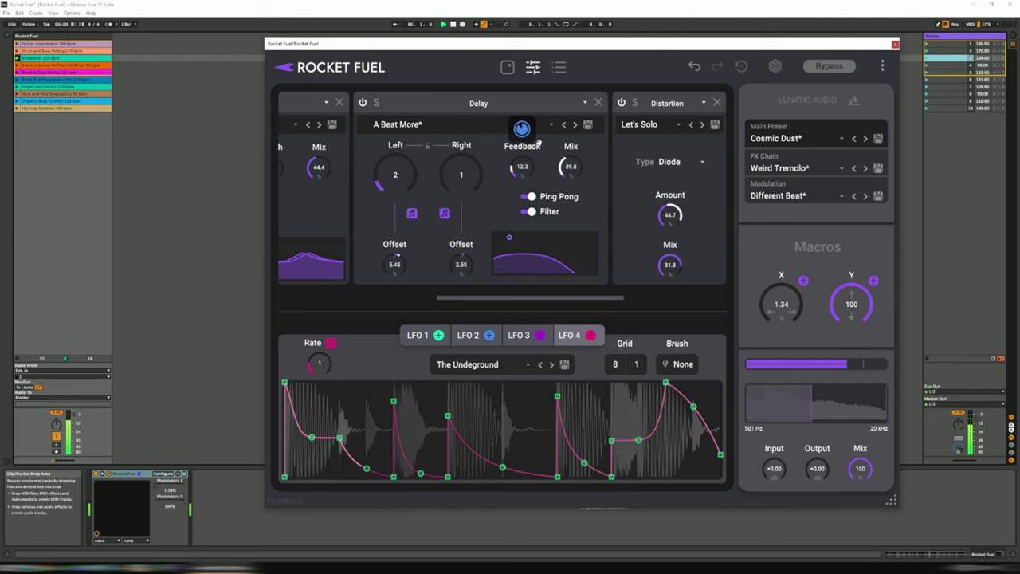
{"action": "left_click", "coordinate": [574, 125]}
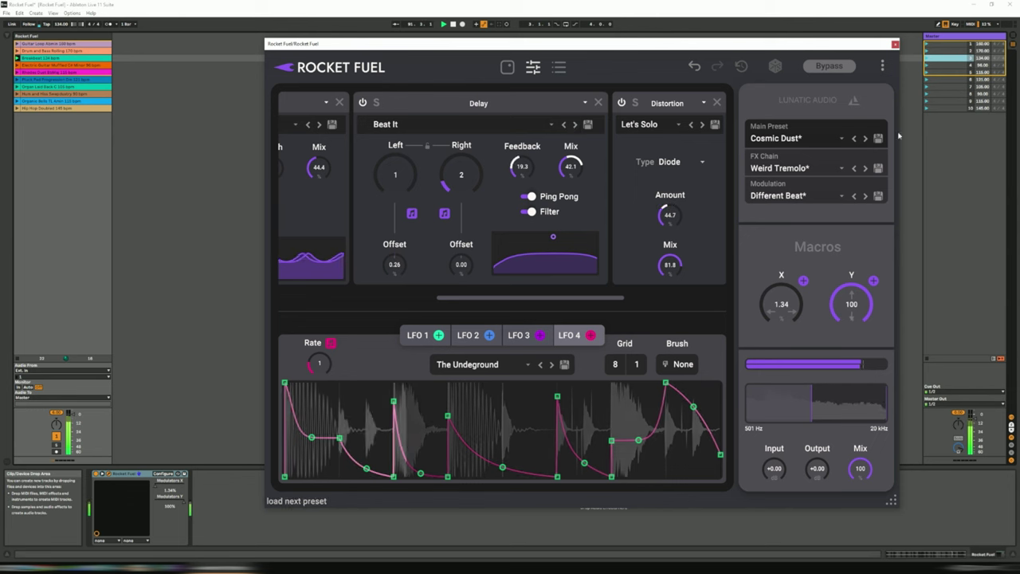
- Give LFO 3 the Groove > Skyline shape and set its rate to 1/4
{"action": "left_click", "coordinate": [525, 341]}
{"action": "left_click", "coordinate": [551, 365]}
{"action": "left_click", "coordinate": [551, 365]}
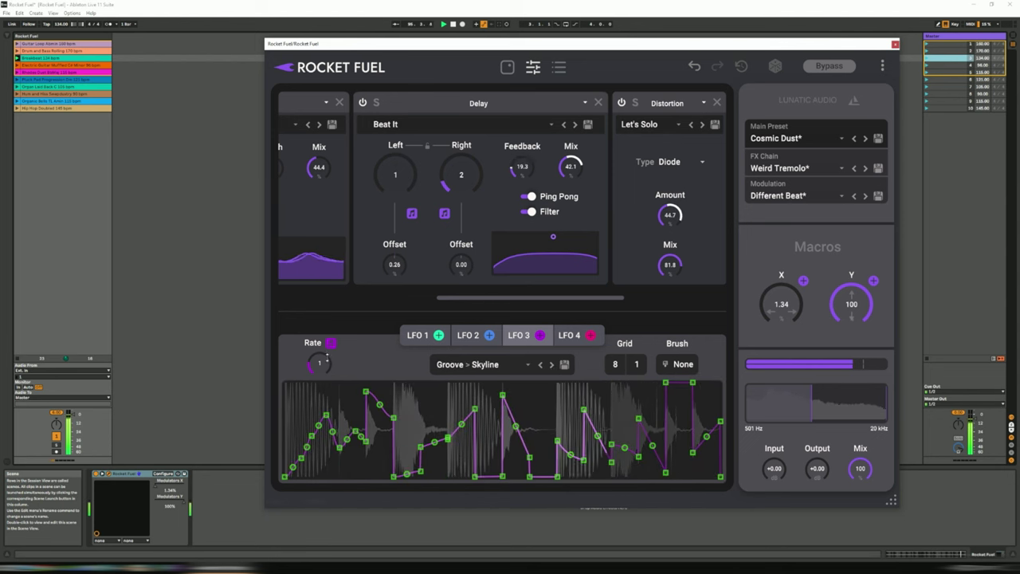
{"action": "left_click_drag", "start_coordinate": [326, 322], "coordinate": [326, 310]}
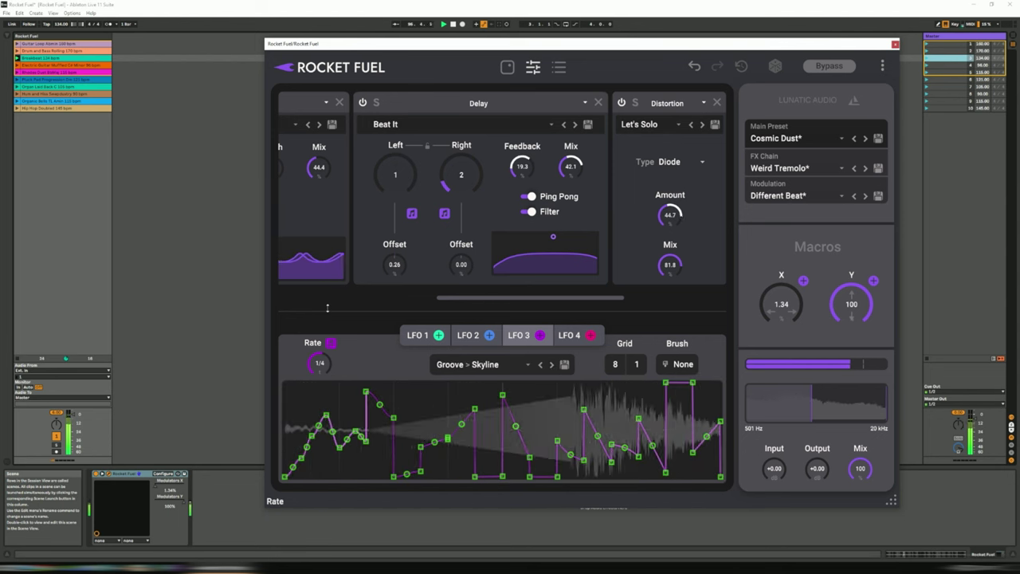
- Switch the rates of LFO 2 and LFO 1 from free-running to tempo-synced
{"action": "left_click", "coordinate": [469, 335]}
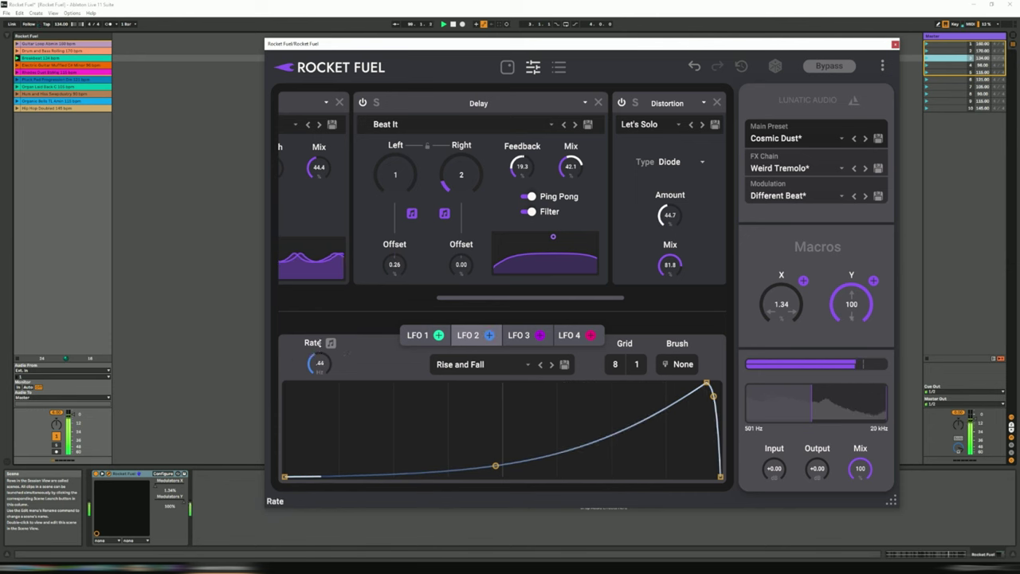
{"action": "left_click", "coordinate": [332, 344]}
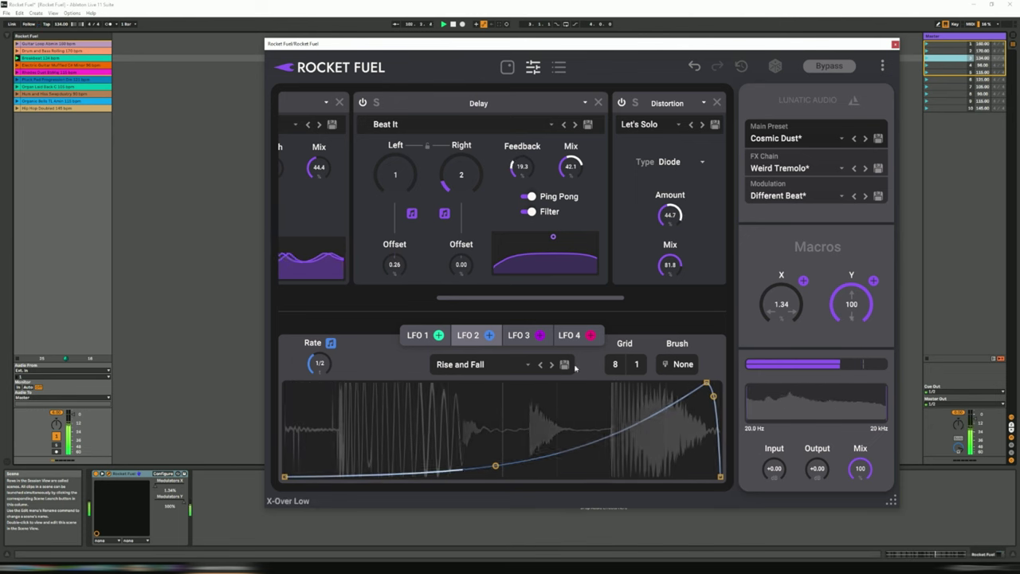
{"action": "left_click", "coordinate": [418, 335]}
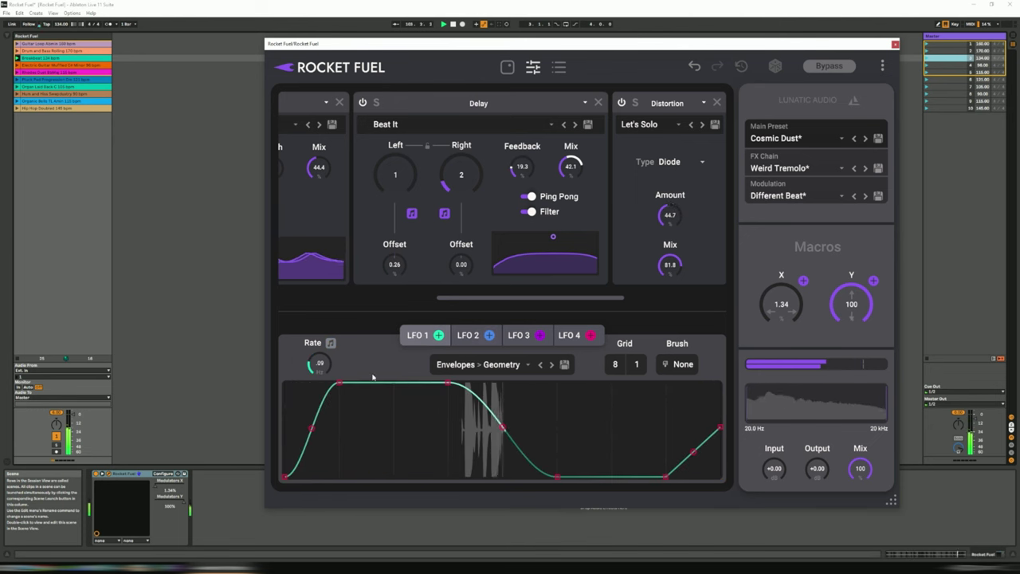
{"action": "left_click", "coordinate": [330, 343]}
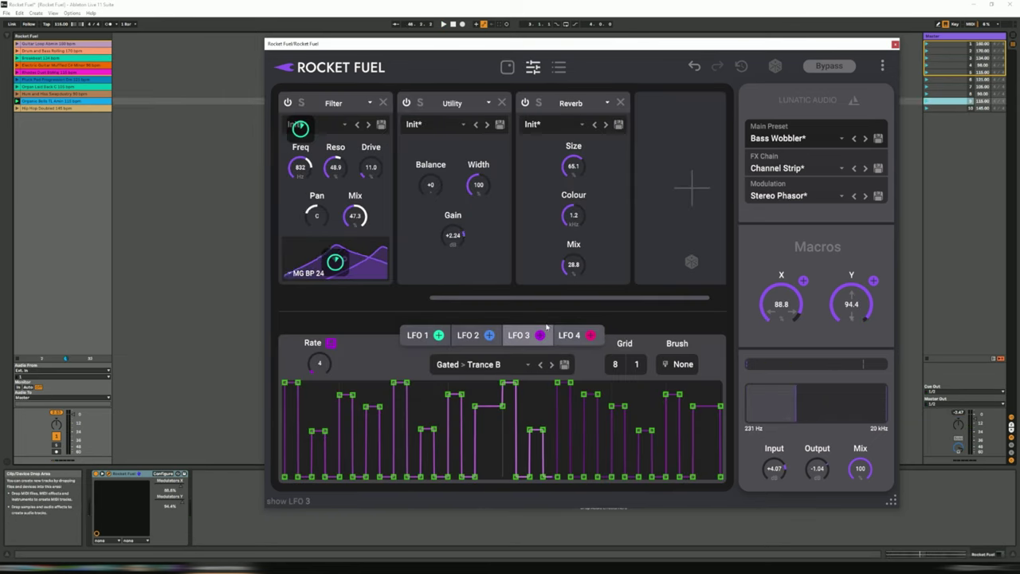
- Bring the empty device slot after the Reverb into full view in the effects chain
{"action": "left_click_drag", "start_coordinate": [542, 298], "coordinate": [643, 309]}
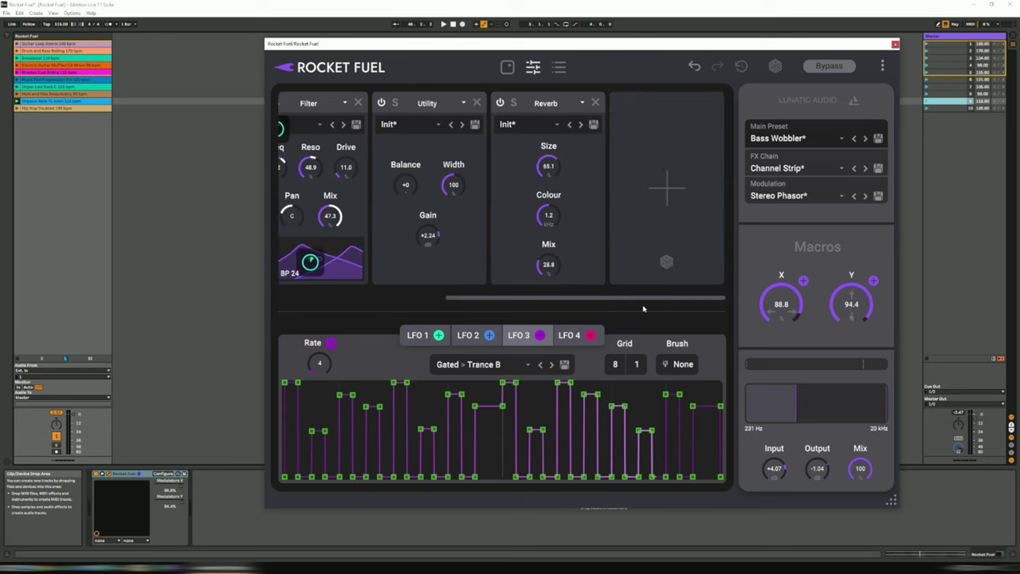